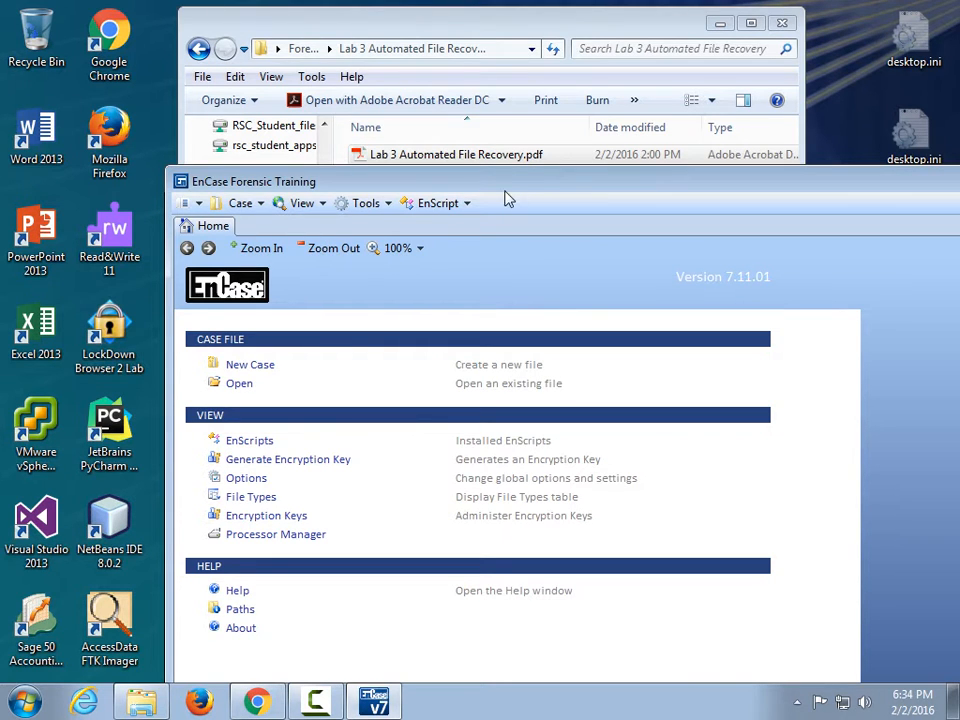
Step: Review the NAS licensing options, including the NAS key path, SAFE key path and SAFE address, and leave without saving
left_click_drag(515, 189, 360, 42)
left_click_drag(110, 36, 284, 84)
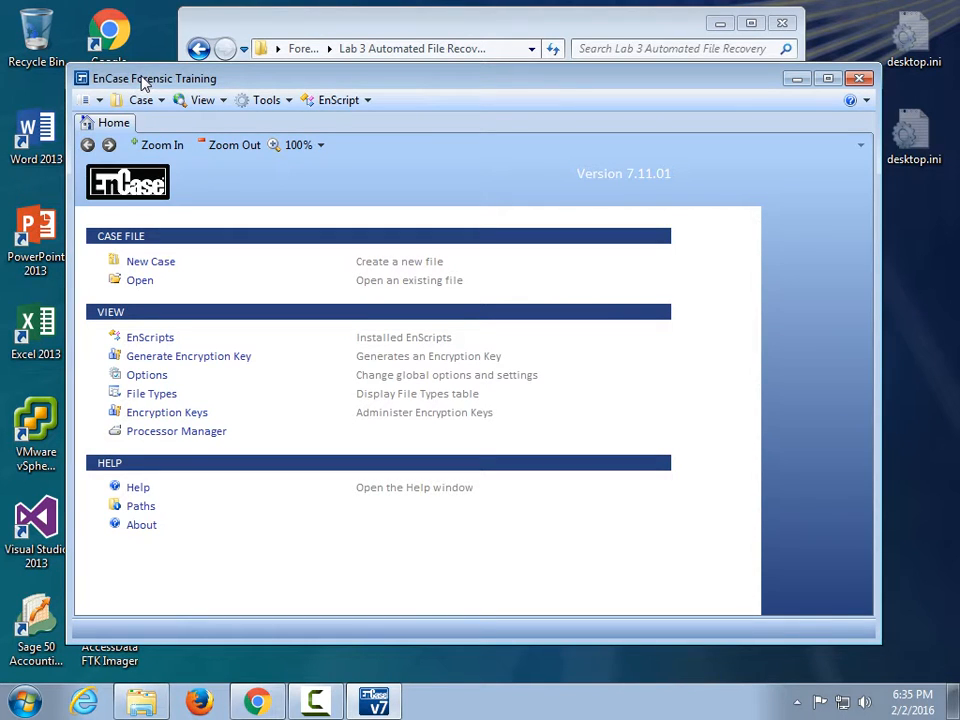
left_click(265, 100)
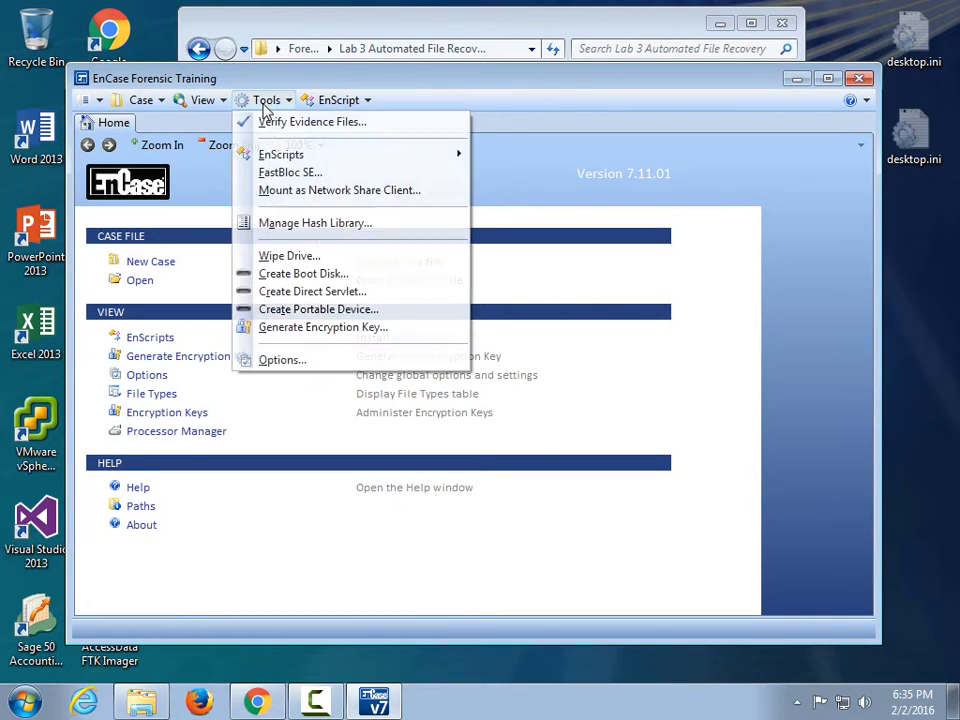
left_click(287, 361)
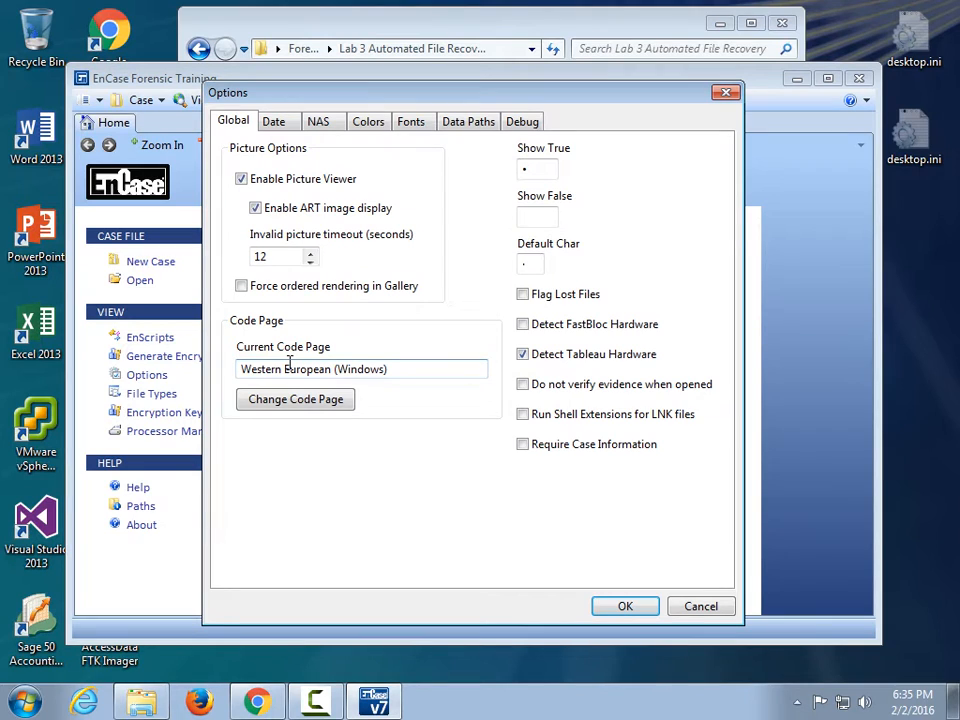
left_click(318, 121)
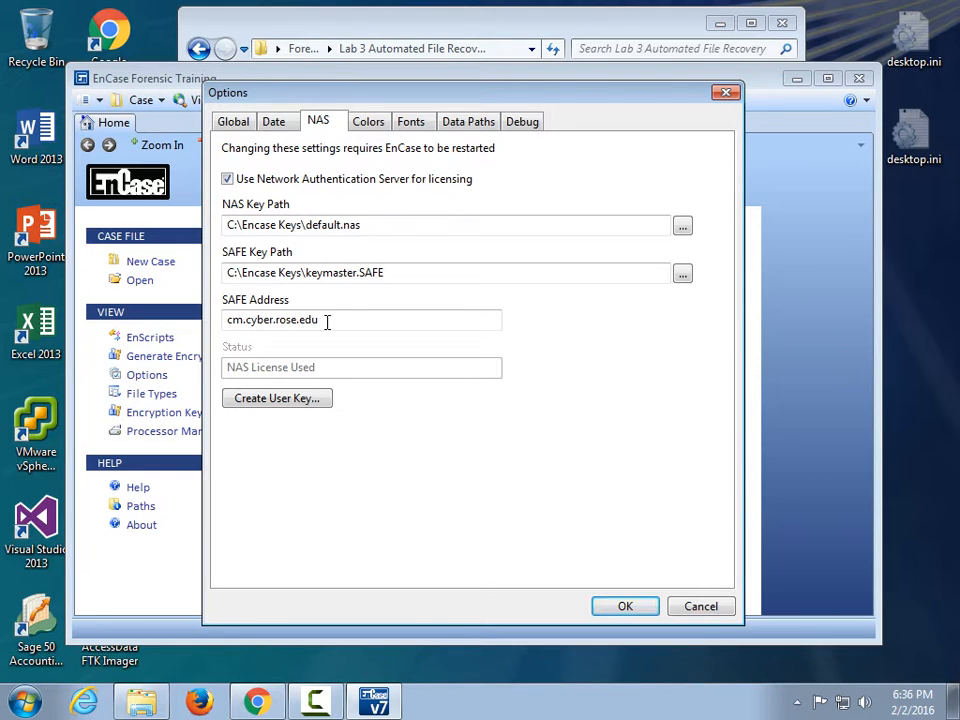
left_click_drag(396, 224, 235, 225)
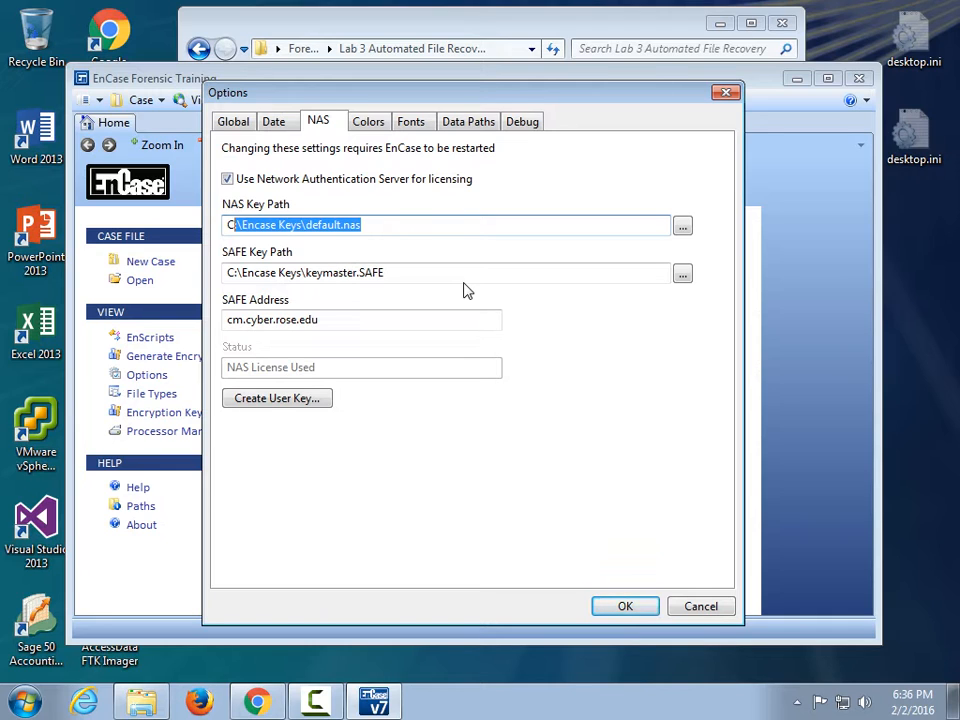
left_click(434, 272)
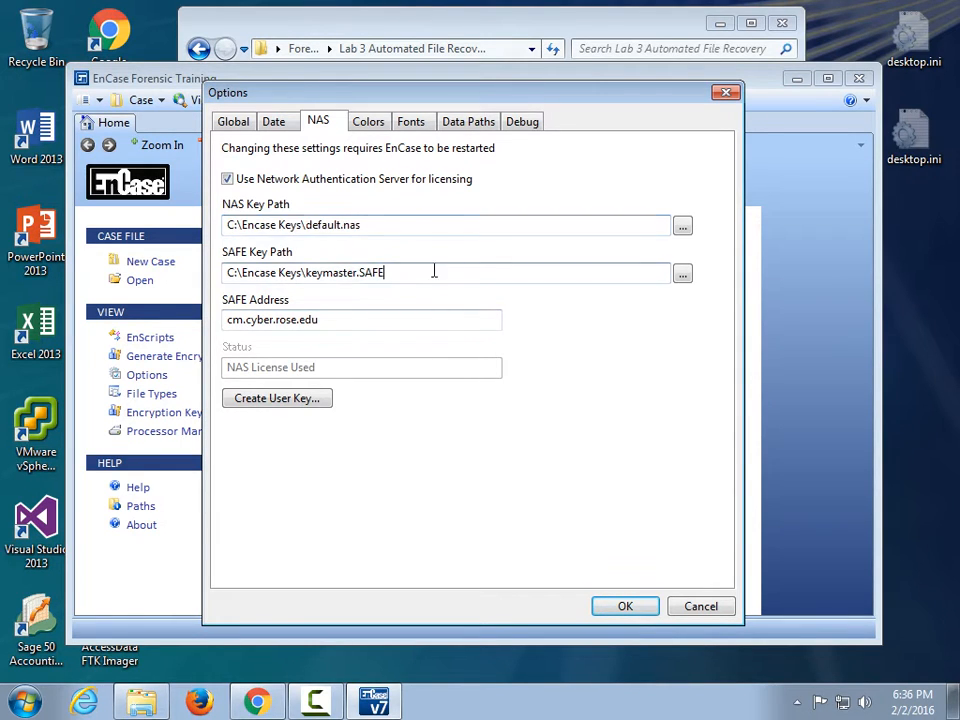
left_click(699, 608)
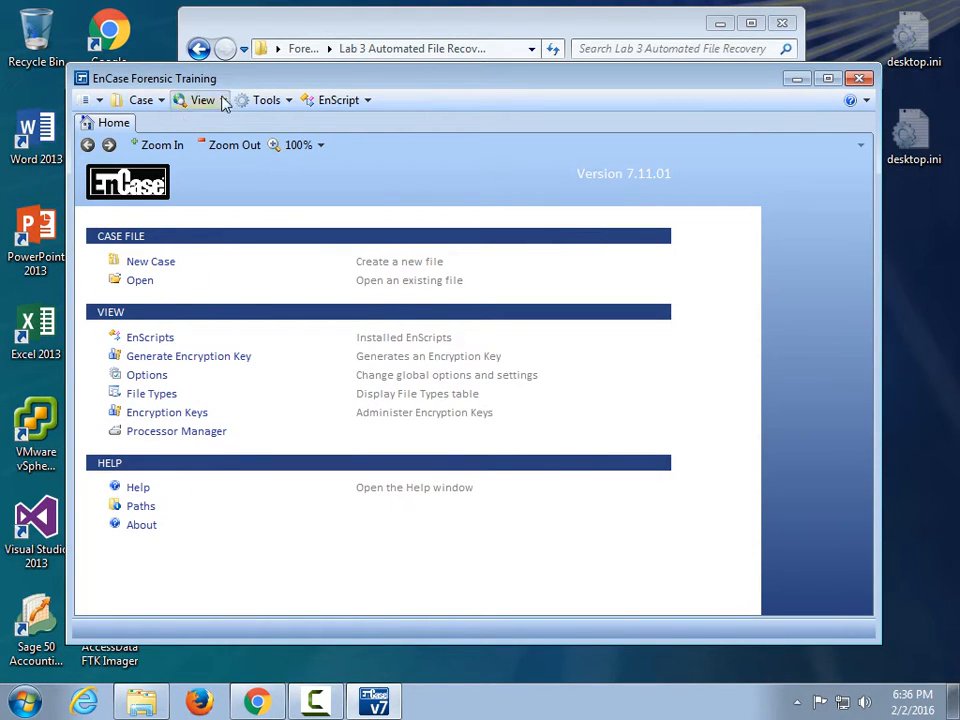
Step: Create a case named Lab3Demo, allowing the backup on the same drive as the case and cache and creating the EvidenceCache folder
left_click(150, 263)
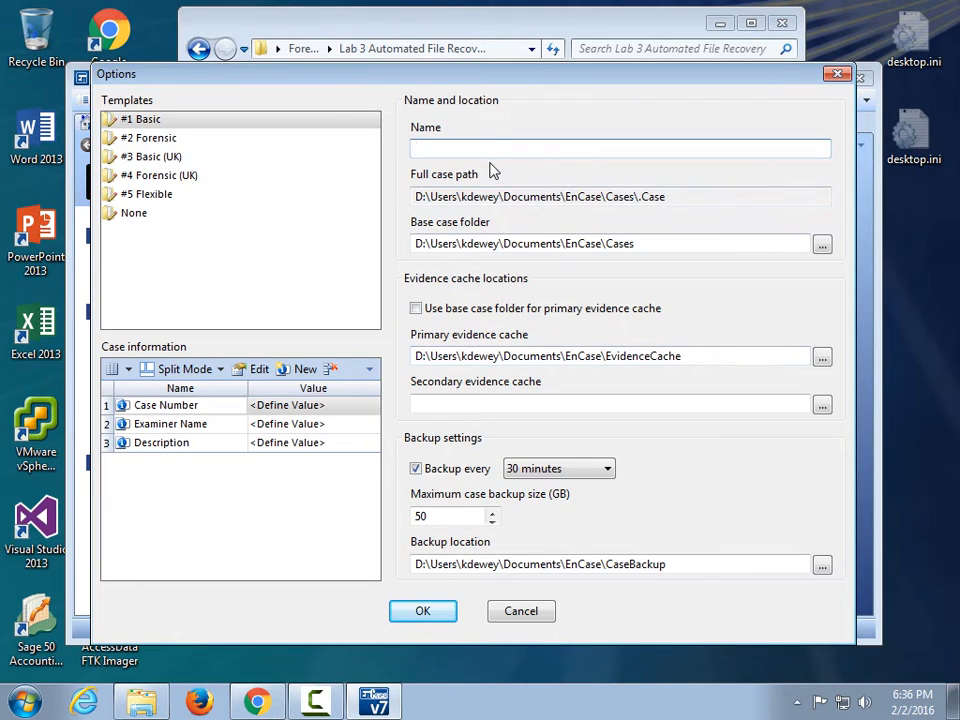
type("Lab3D")
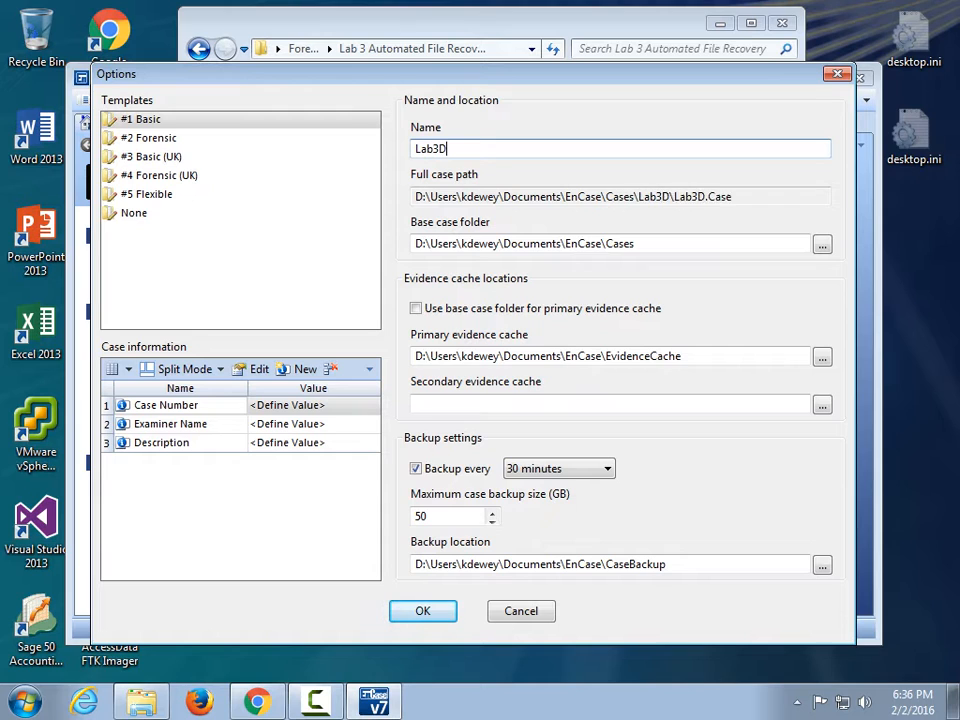
type("emo")
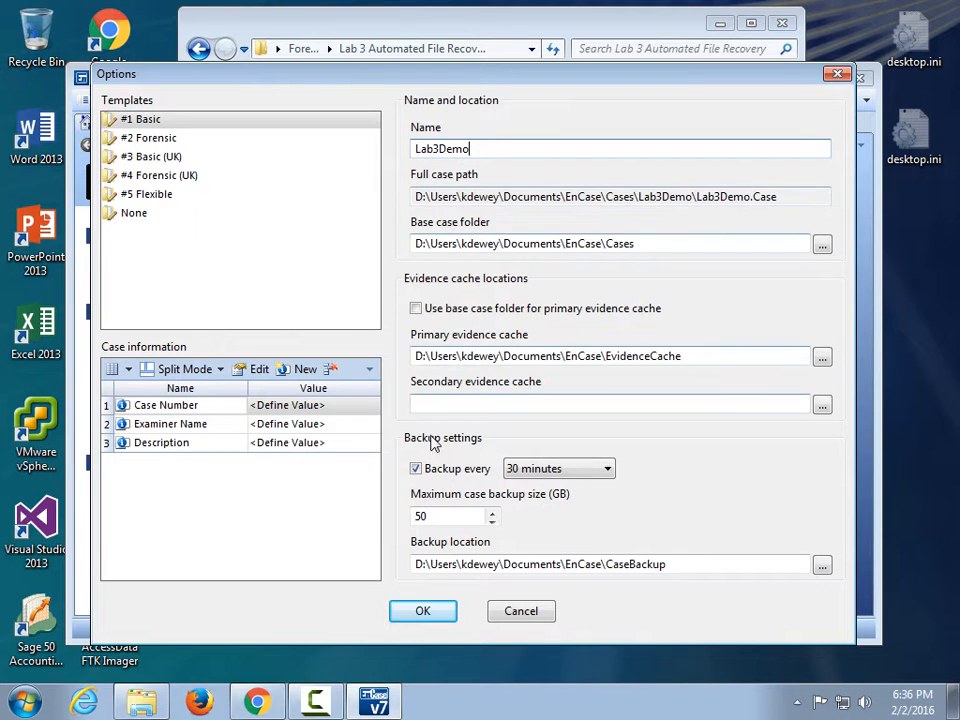
left_click(424, 609)
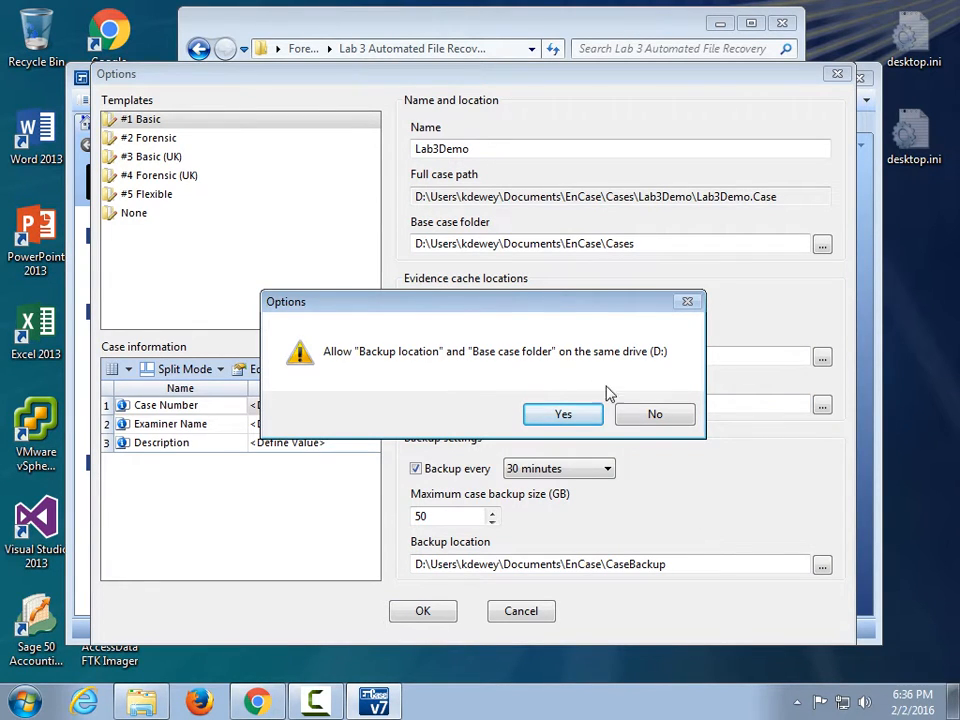
left_click_drag(553, 308, 604, 355)
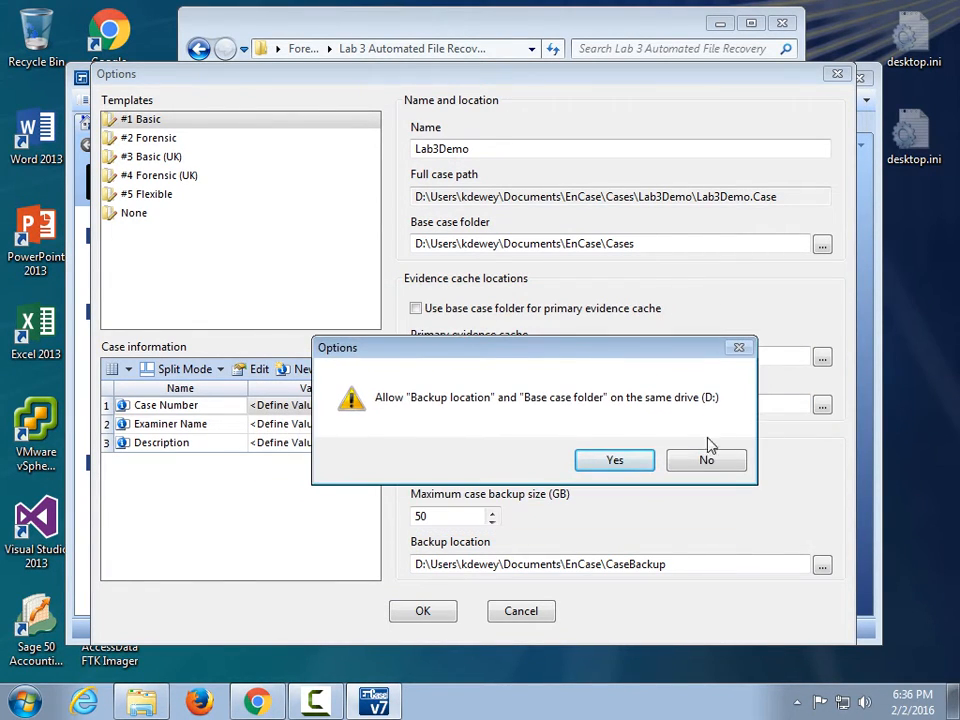
left_click(632, 468)
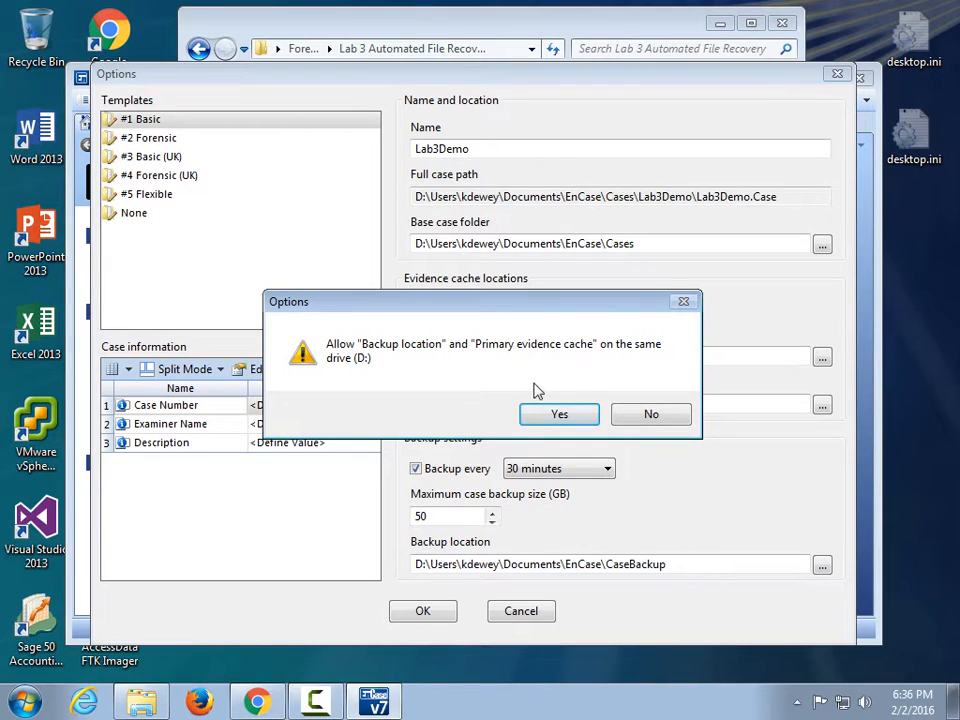
left_click(559, 420)
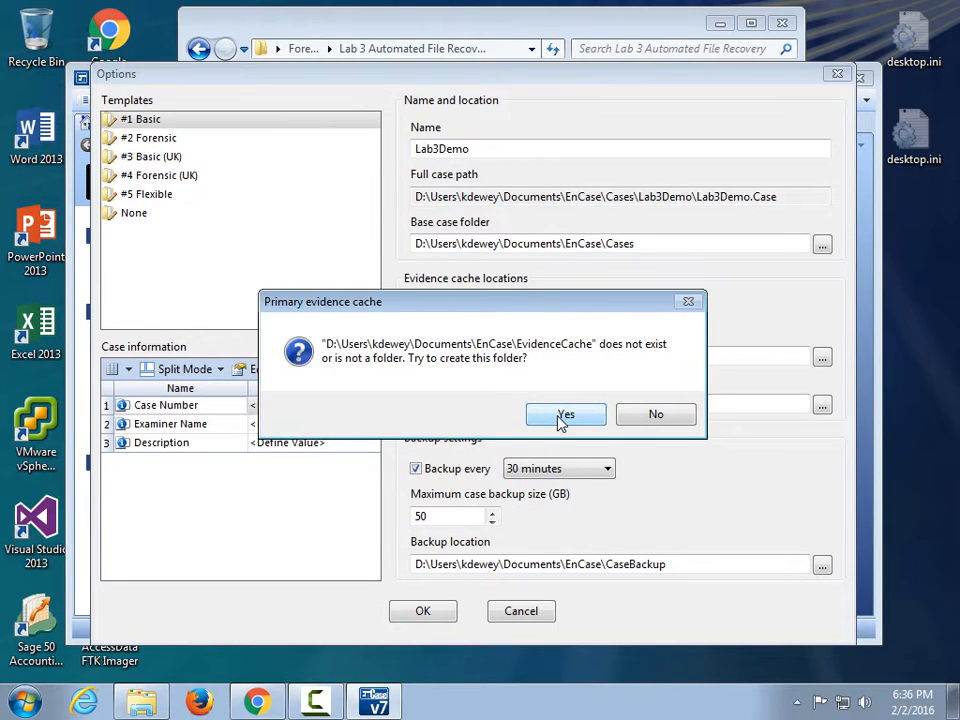
left_click(561, 420)
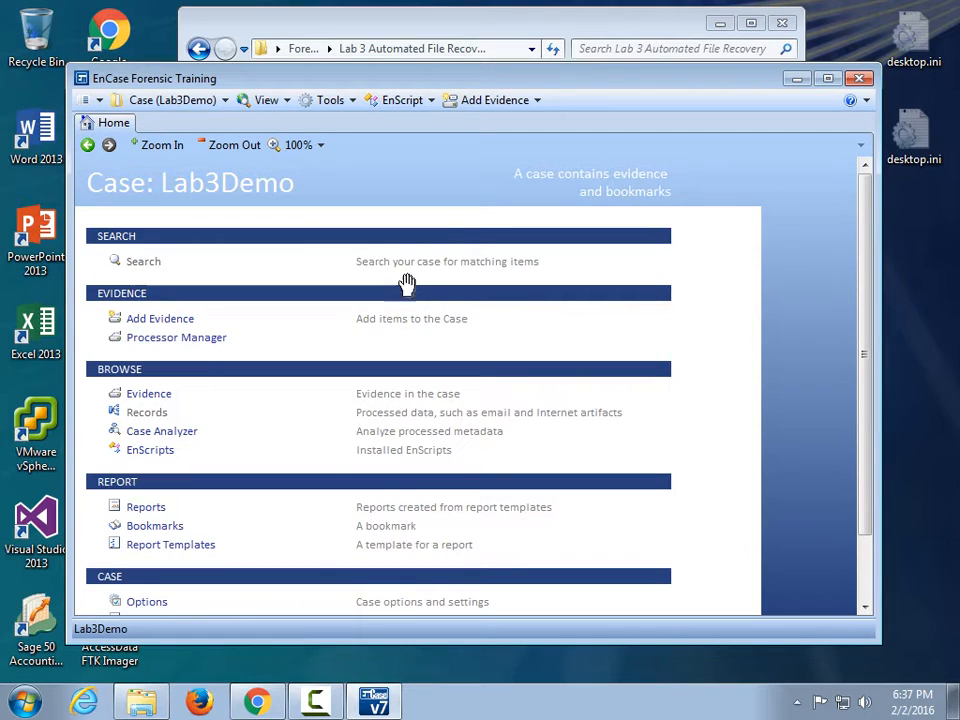
Step: Add the raw disk image Lab2ImageAfterFormat.001 from the desktop's Forensics\Lab 2 Manual folder to the case as evidence
left_click(160, 319)
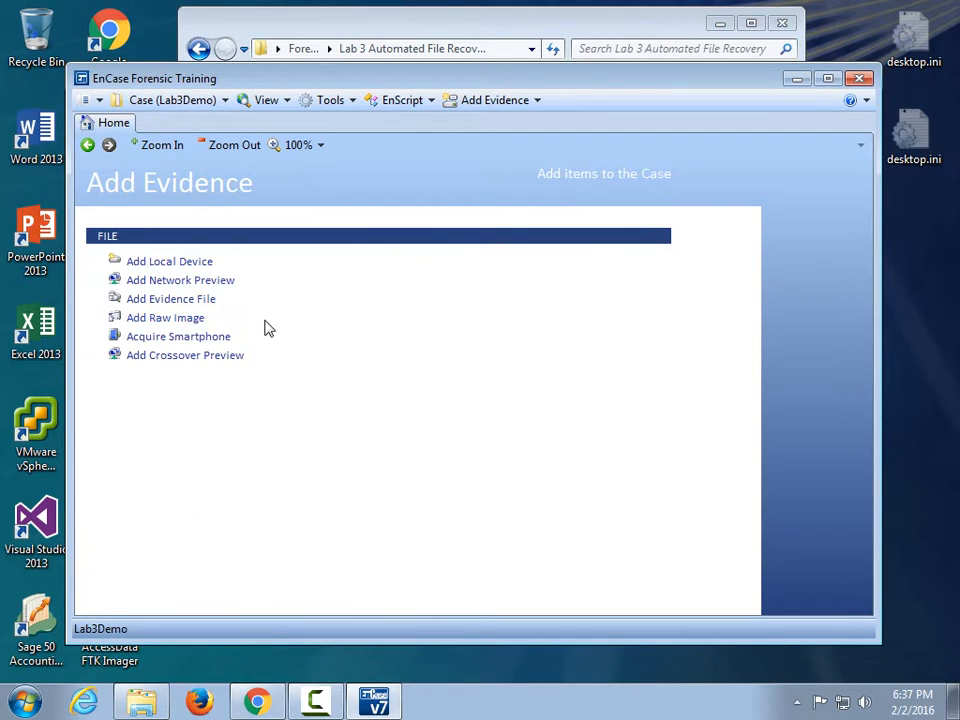
left_click(175, 320)
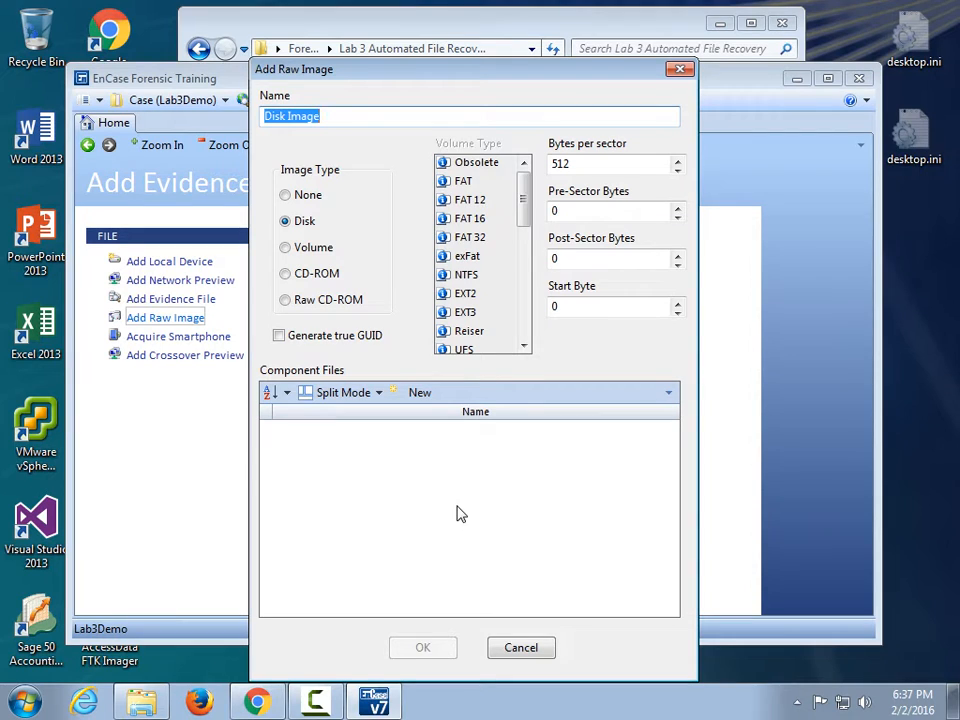
right_click(398, 478)
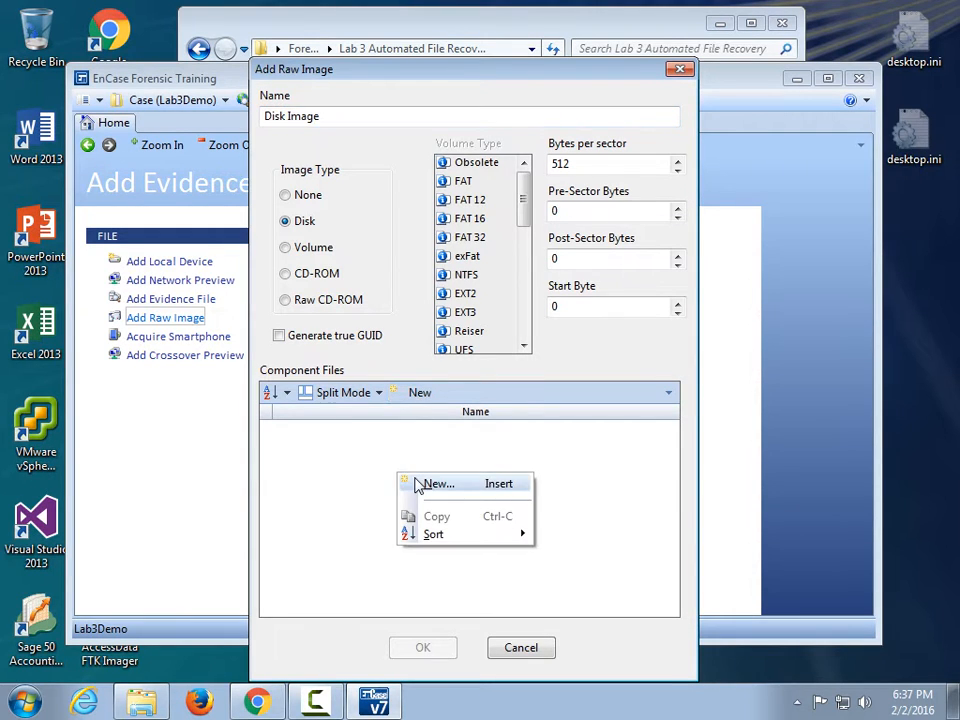
left_click(420, 484)
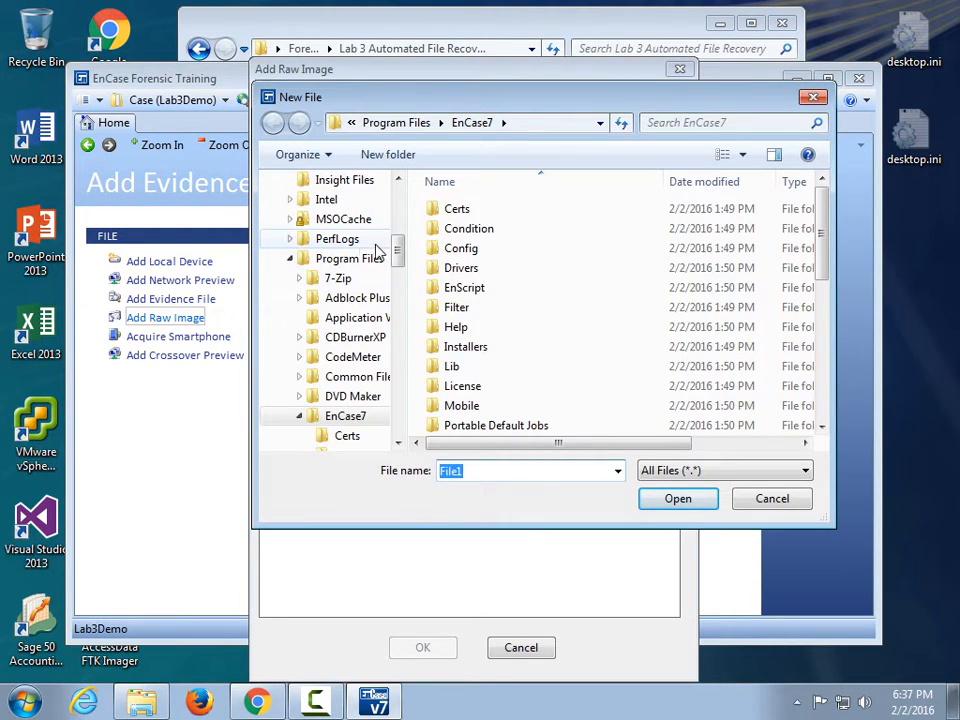
scroll(392, 197, "up", 10)
left_click(327, 214)
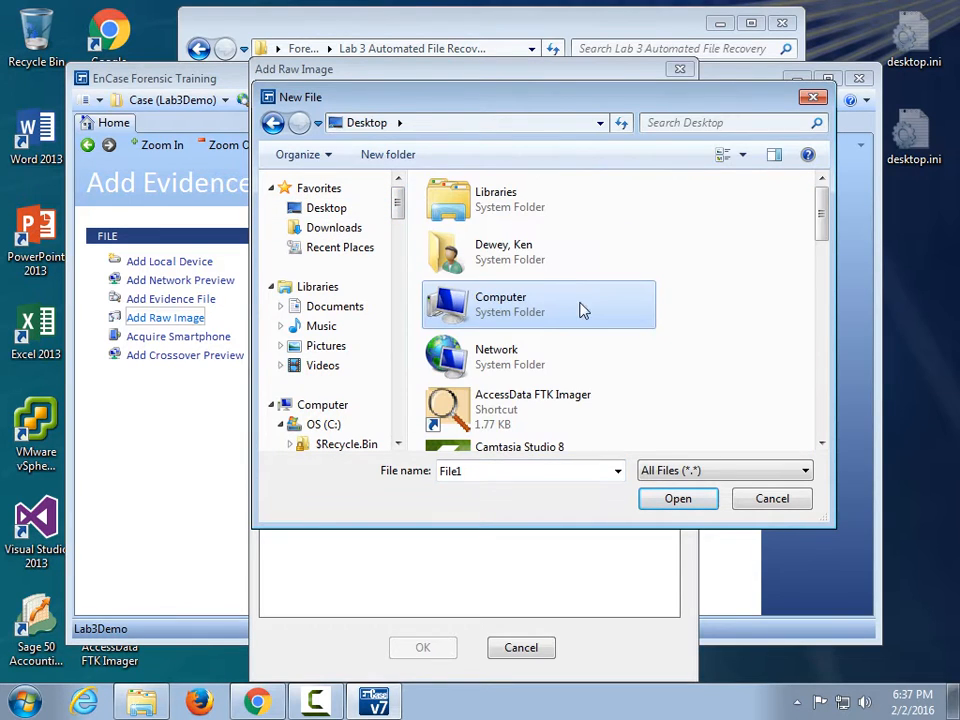
left_click_drag(821, 216, 820, 345)
double_click(460, 262)
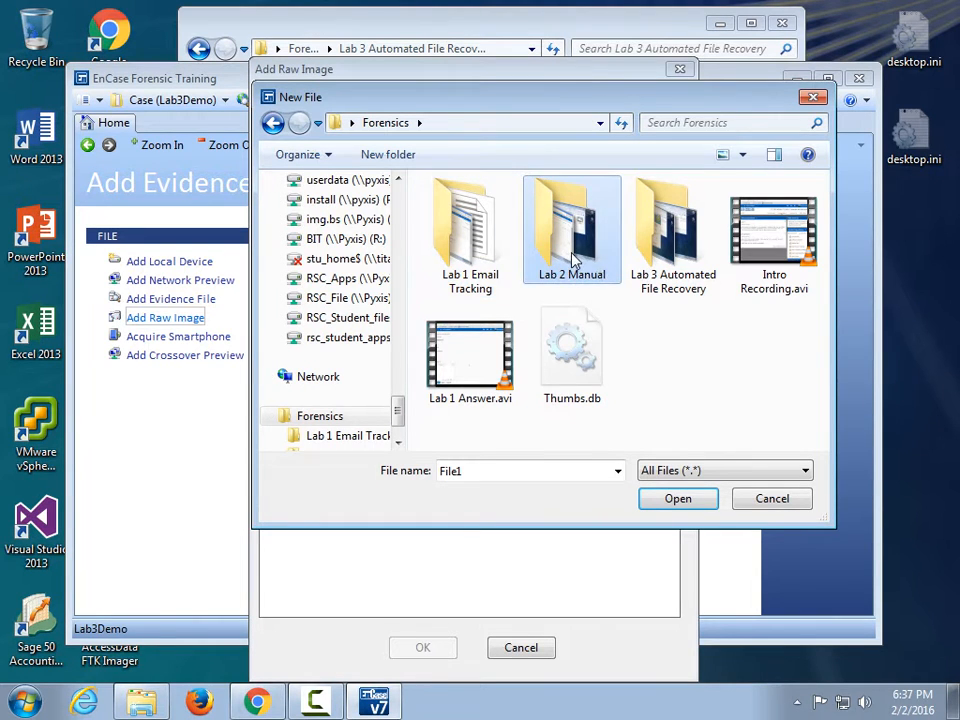
double_click(574, 206)
left_click_drag(826, 262, 820, 345)
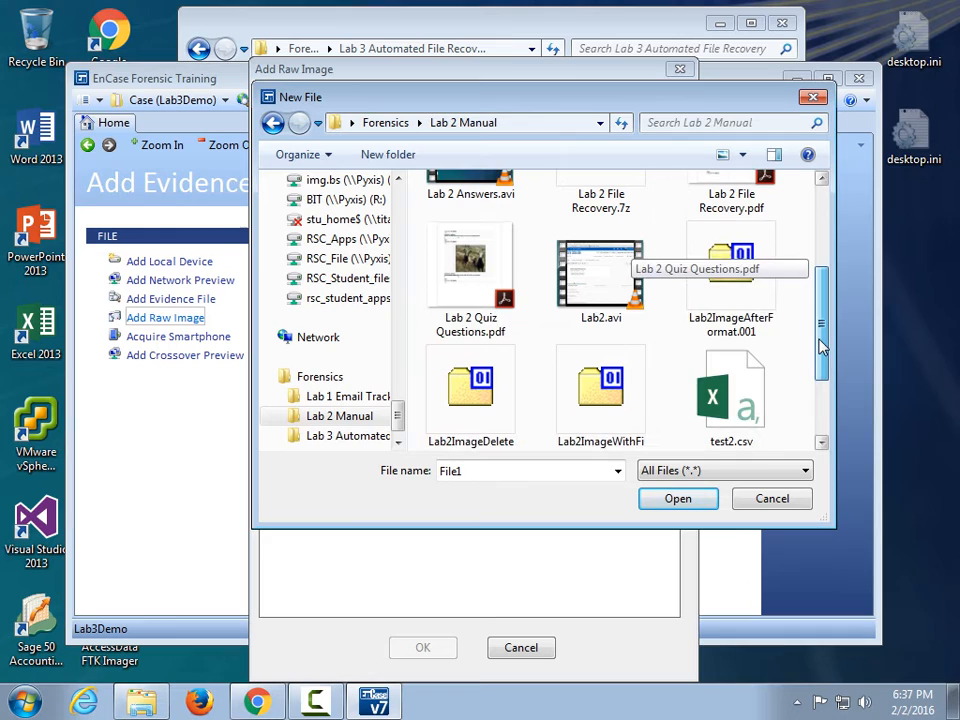
double_click(722, 288)
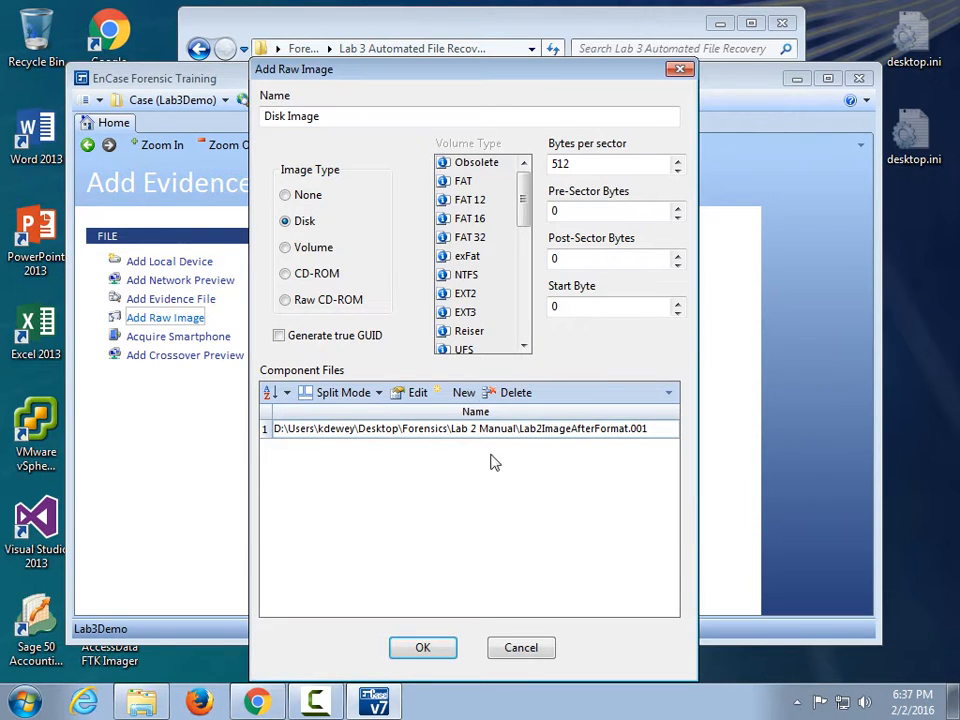
left_click(422, 647)
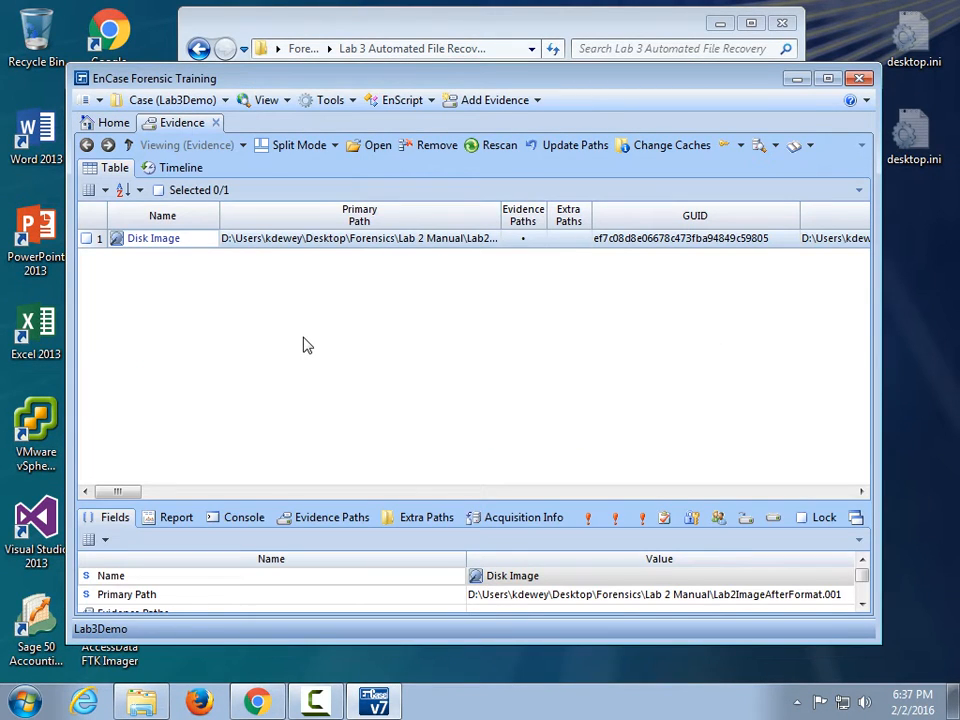
Step: Select the Disk Image evidence and open its evidence processing options
left_click(87, 240)
right_click(243, 238)
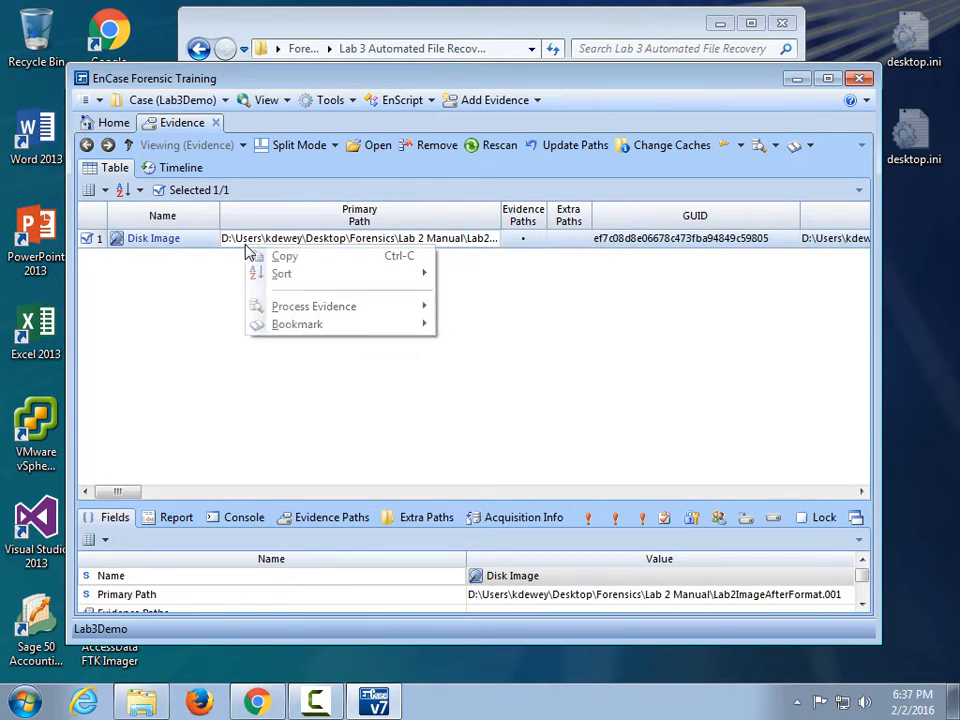
mouse_move(284, 316)
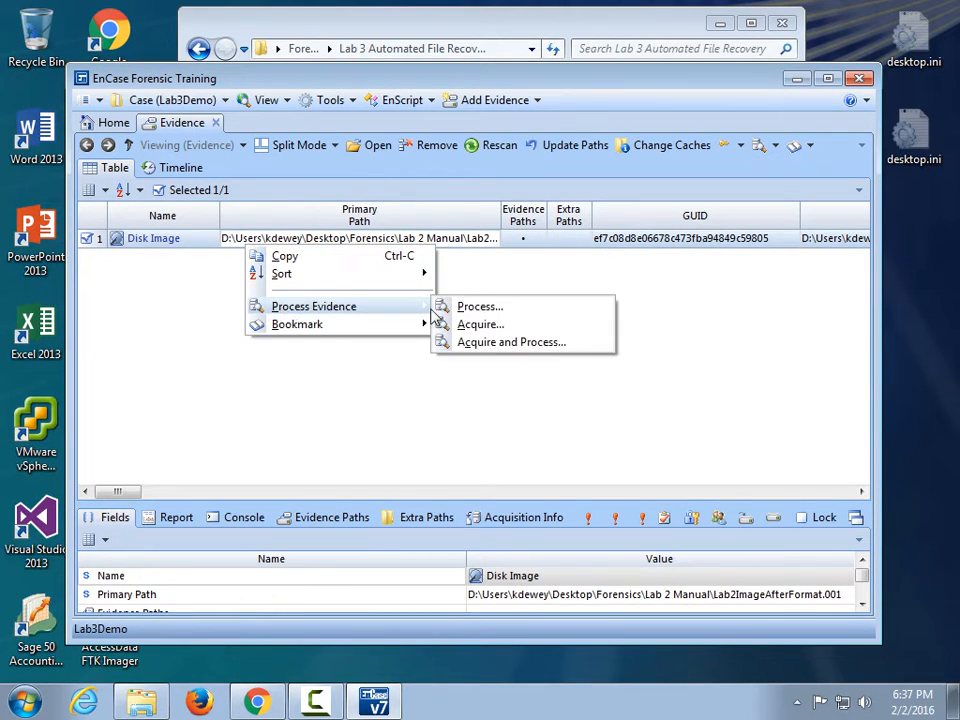
left_click(462, 307)
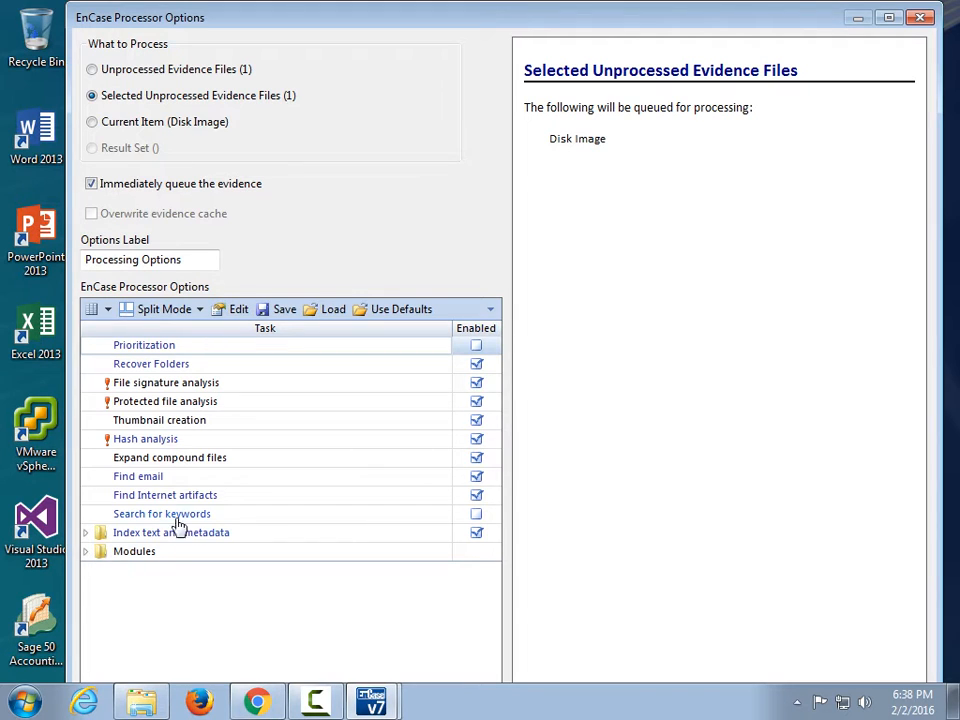
Step: Disable the Find email, Find Internet artifacts, and Index text and metadata processing tasks
left_click(476, 477)
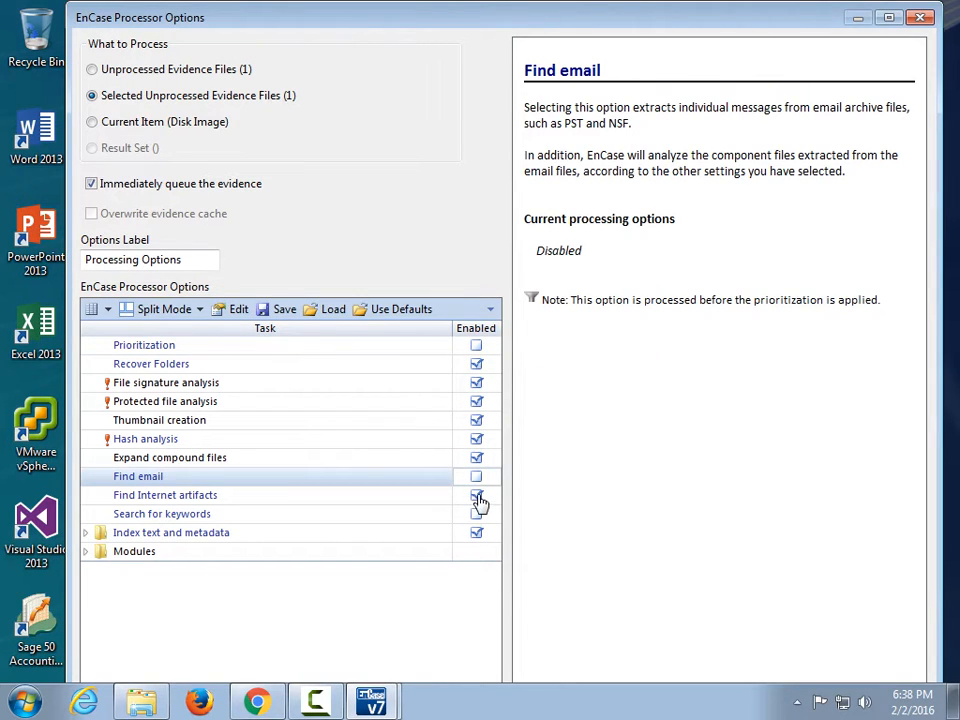
left_click(477, 497)
left_click(480, 536)
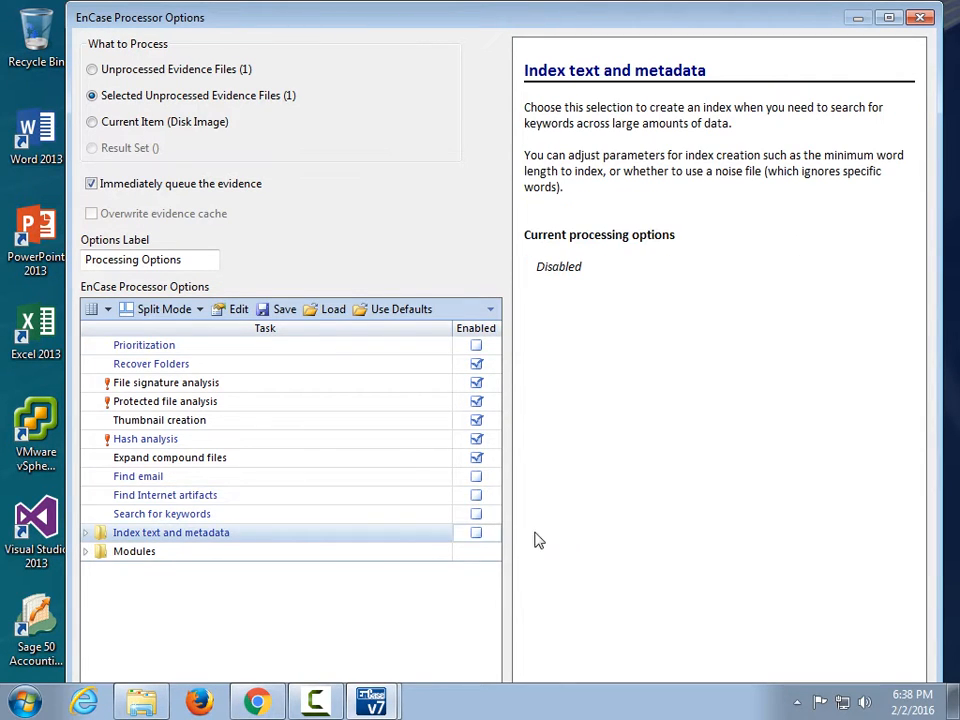
Step: Open the File Carver module's settings and exclude the ARCHIVE file types from carving
left_click(127, 553)
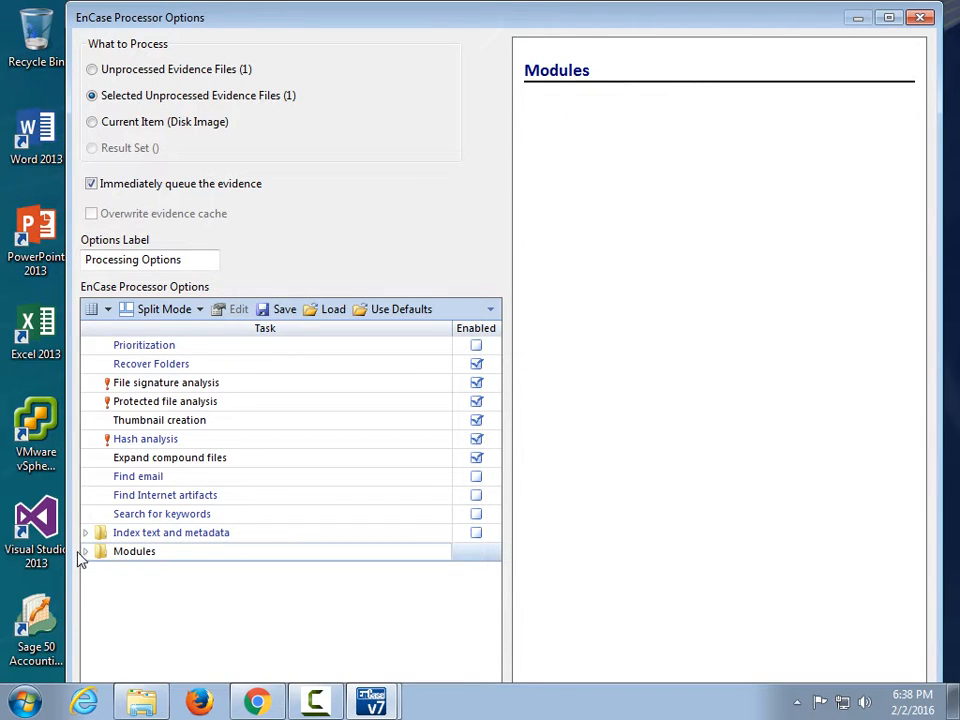
left_click(84, 552)
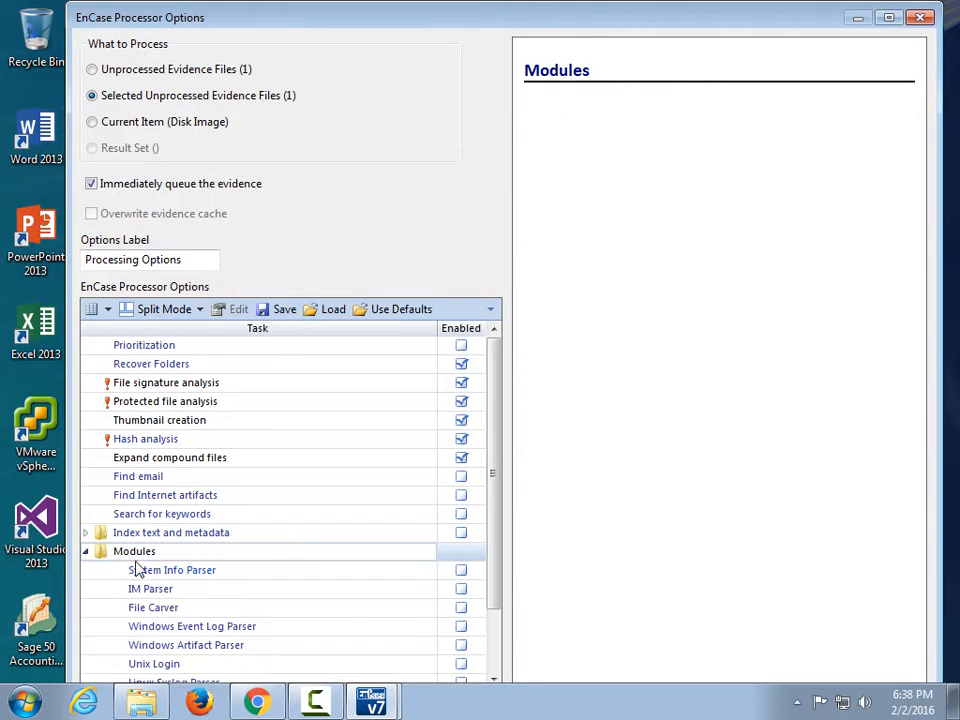
double_click(160, 609)
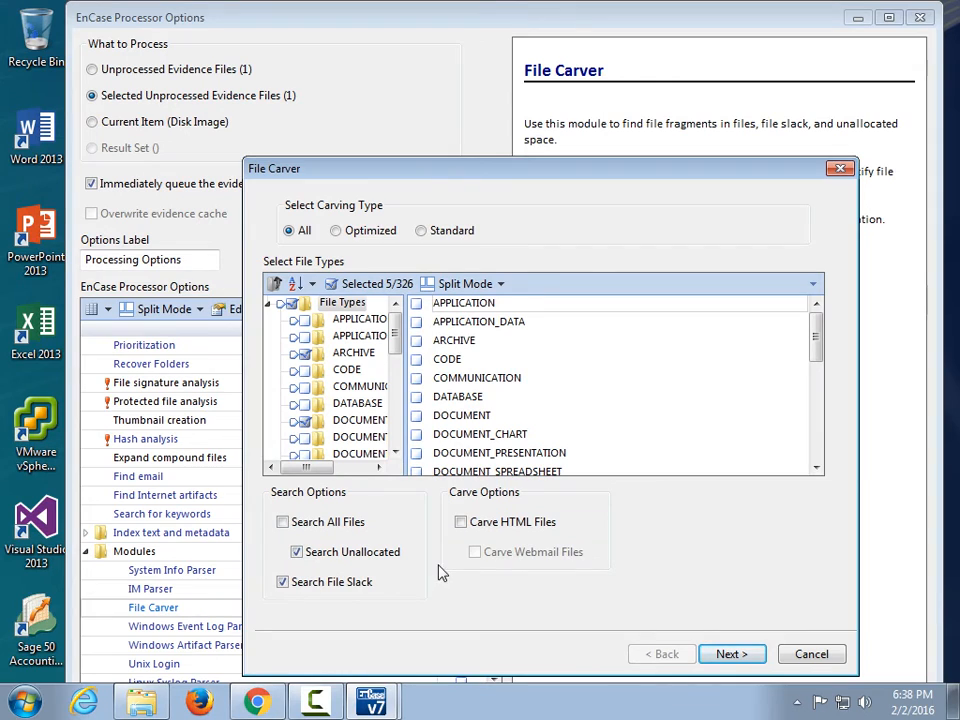
left_click(305, 353)
Step: Under DOCUMENT, include Adobe PDF, Microsoft Excel Document, Microsoft Word 2007-2010, Microsoft Word 6.0 File and Microsoft Word File for carving
left_click(350, 425)
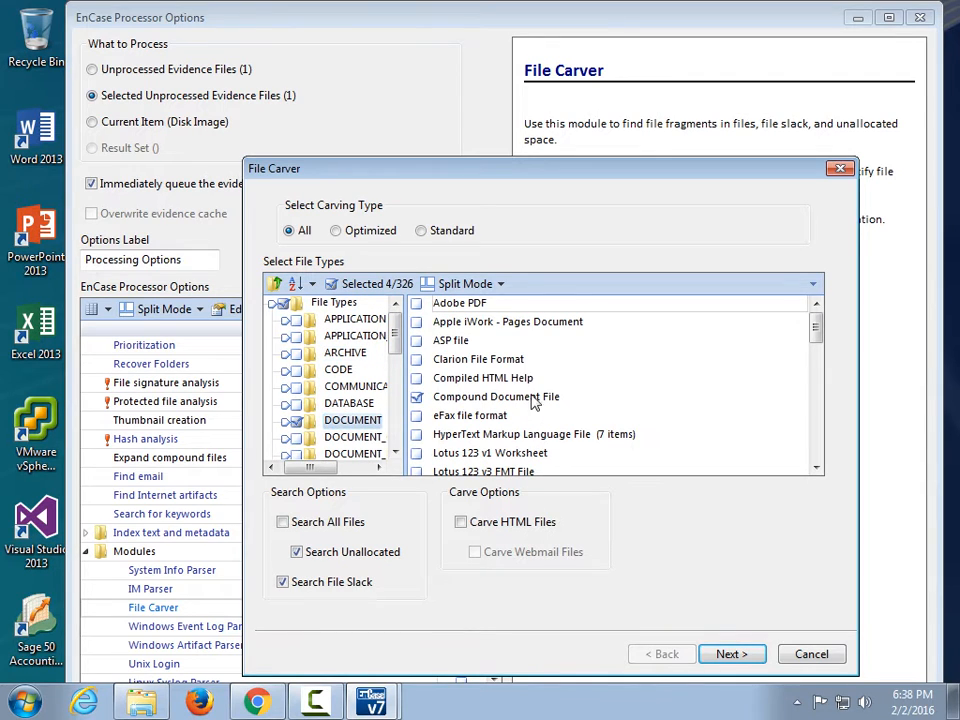
left_click(416, 303)
scroll(492, 423, "down", 5)
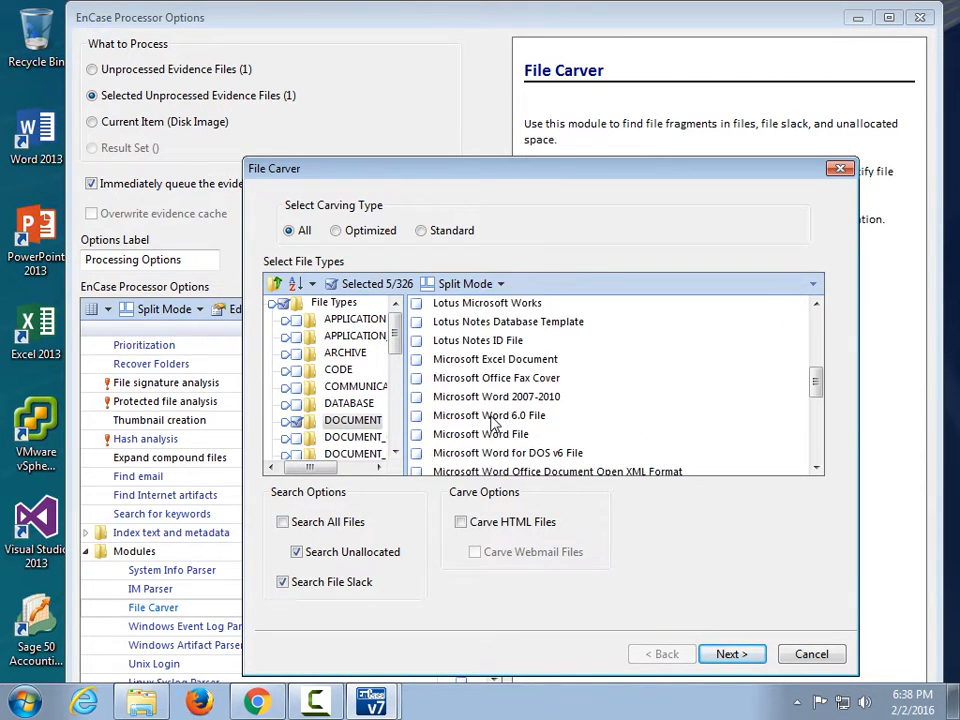
left_click(417, 397)
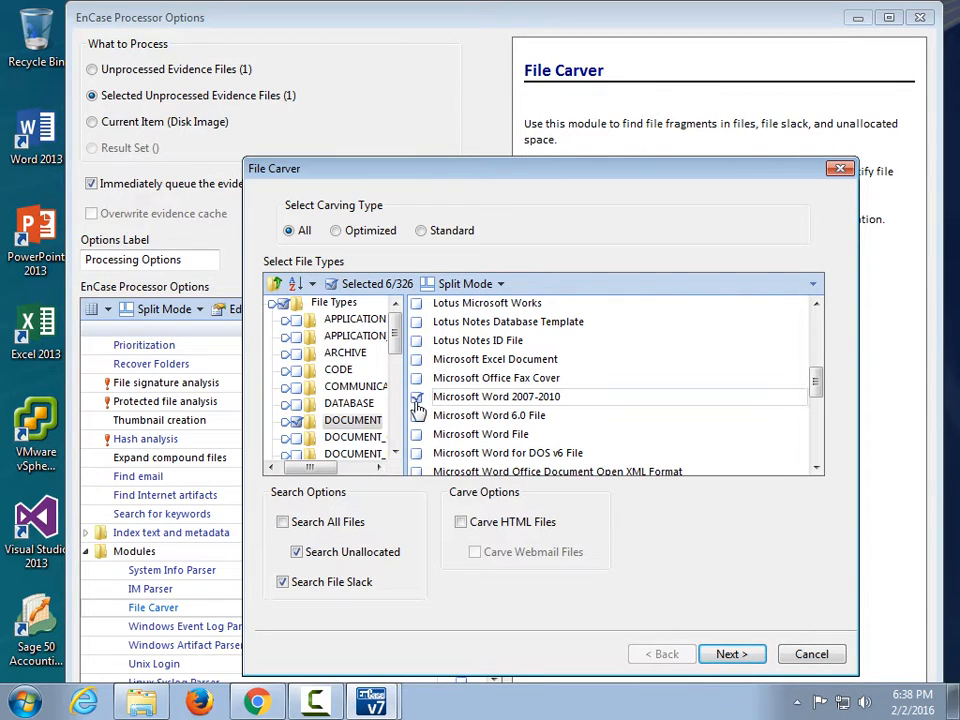
left_click(417, 416)
left_click(416, 434)
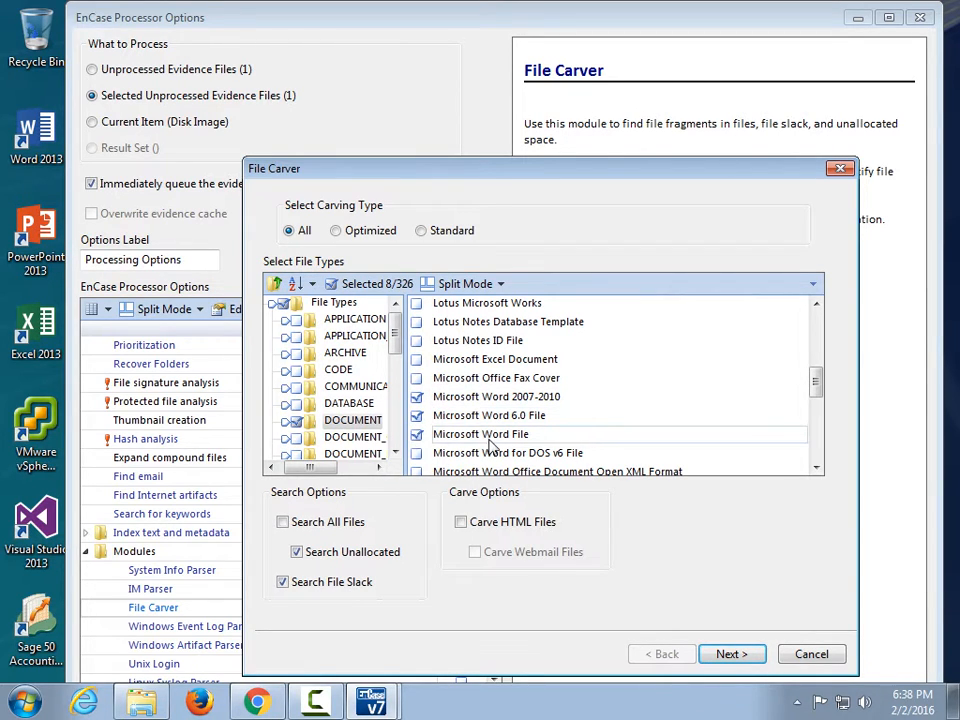
left_click(417, 360)
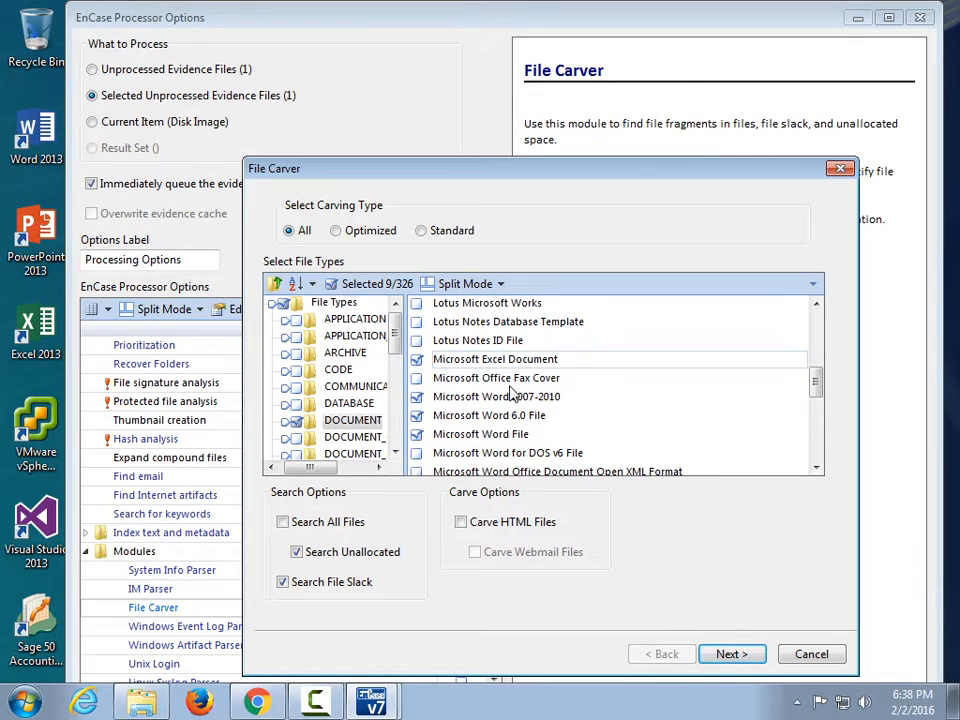
scroll(513, 393, "down", 2)
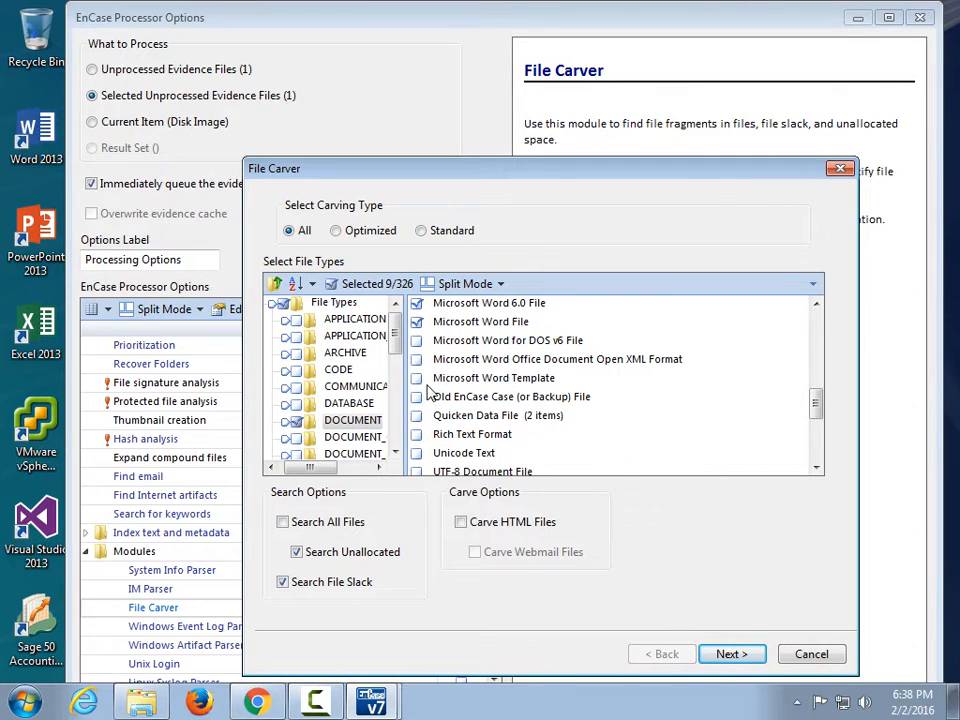
scroll(432, 396, "down", 2)
scroll(436, 398, "down", 2)
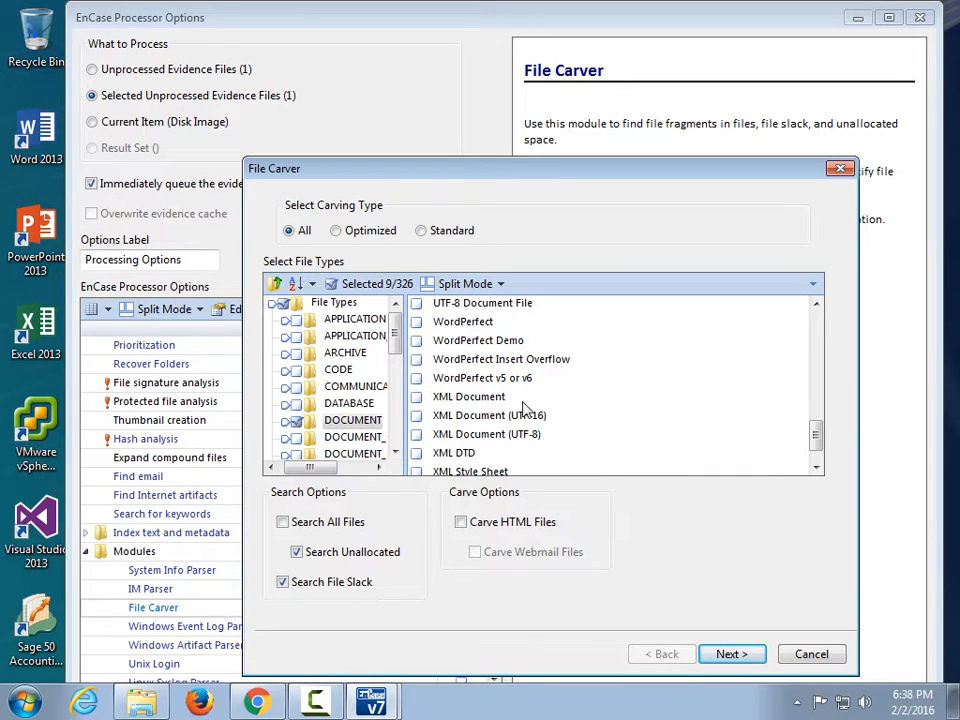
scroll(594, 417, "up", 2)
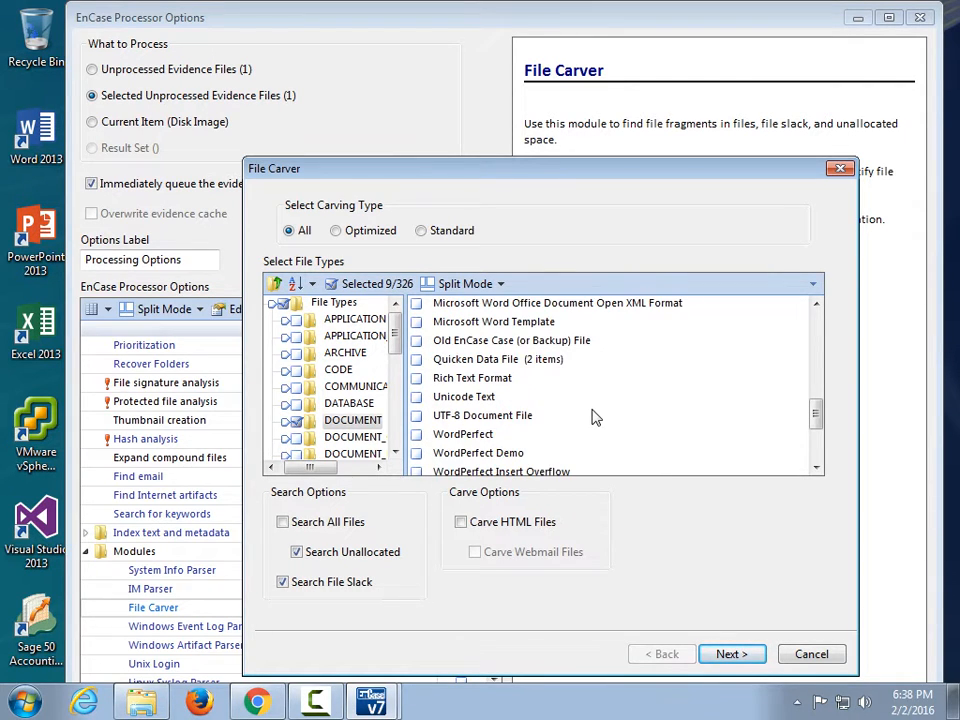
scroll(594, 417, "up", 4)
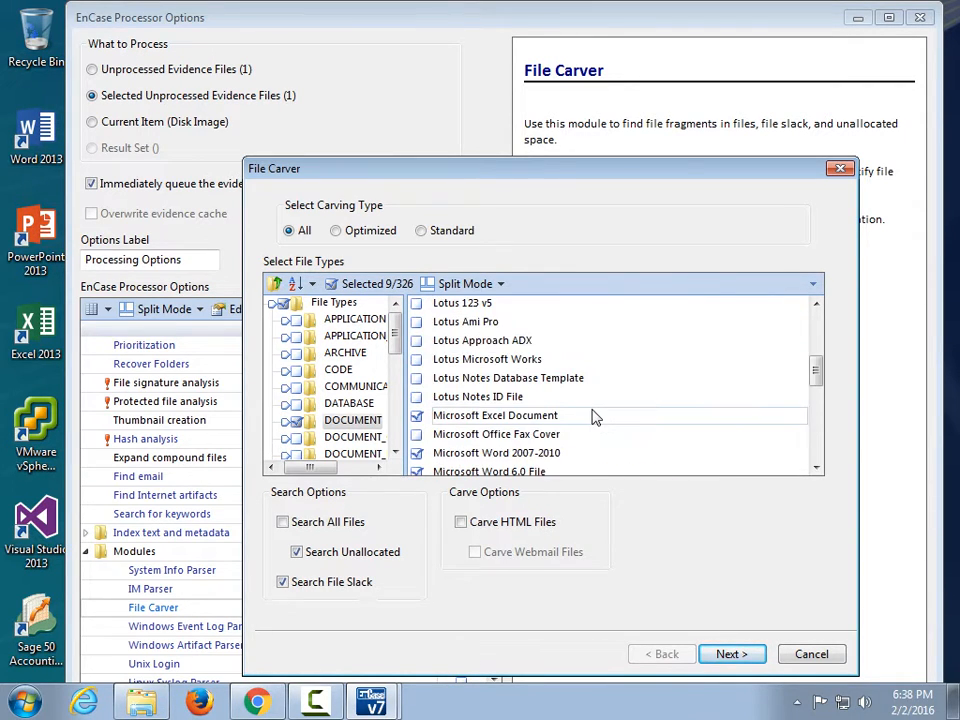
scroll(594, 417, "up", 1)
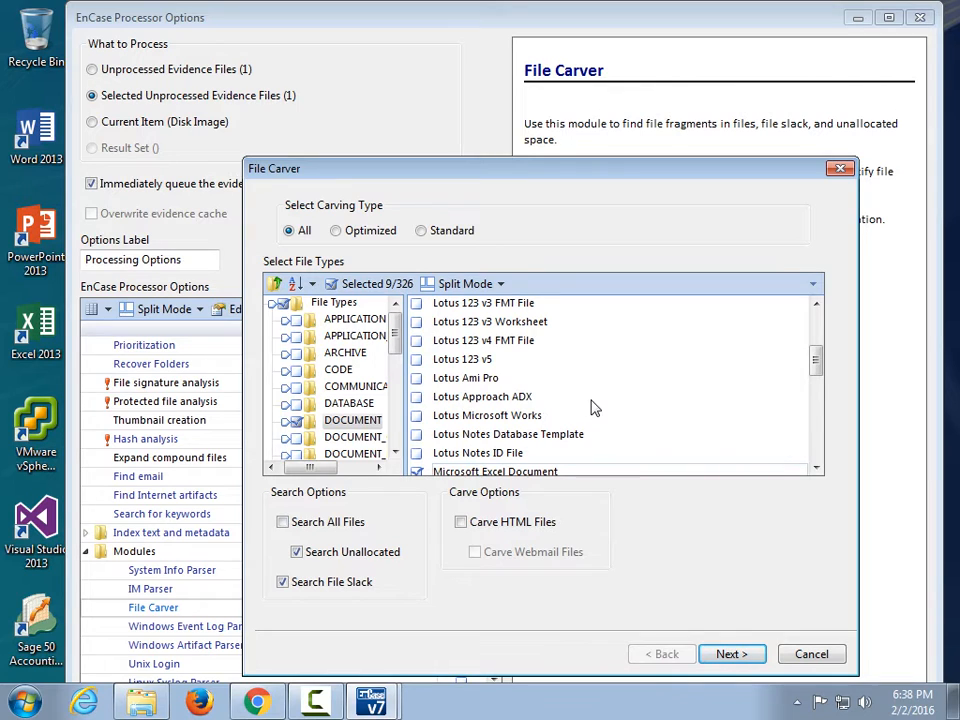
Step: Widen the file type category list and include all DOCUMENT_PRESENTATION file types for carving
left_click_drag(313, 474, 343, 471)
left_click(300, 455)
scroll(283, 440, "down", 3)
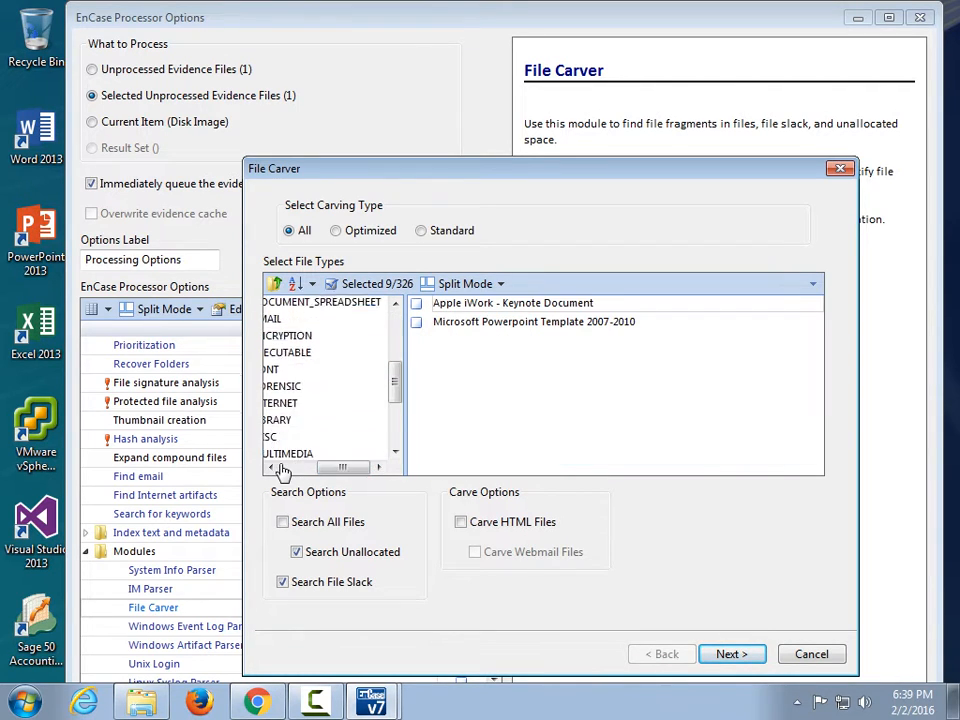
scroll(283, 470, "down", 2)
left_click(336, 472)
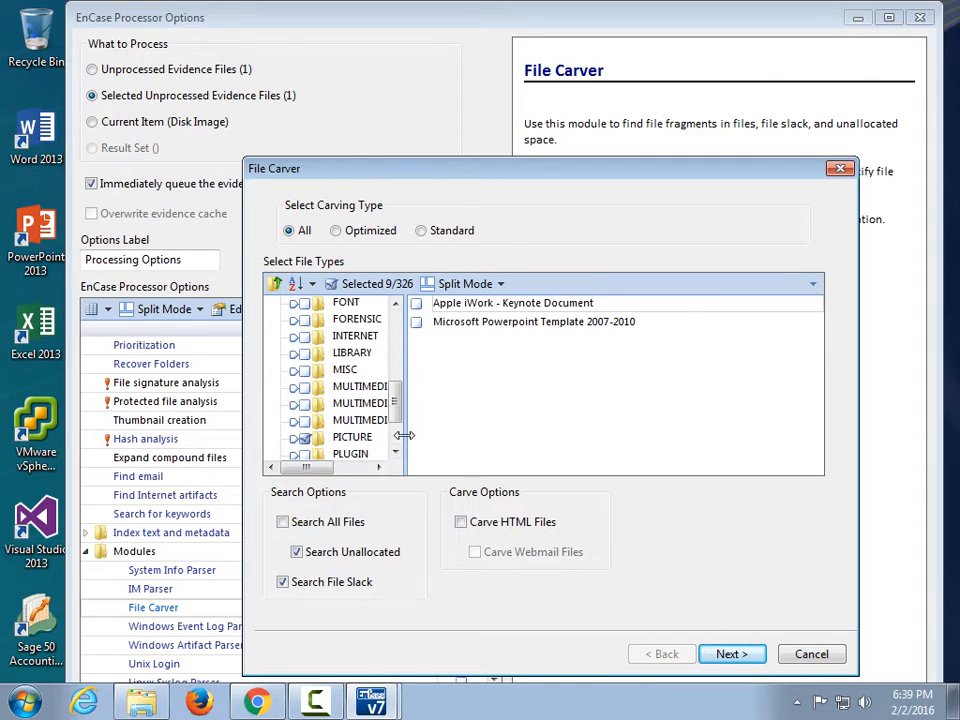
left_click_drag(404, 435, 471, 426)
scroll(467, 380, "up", 3)
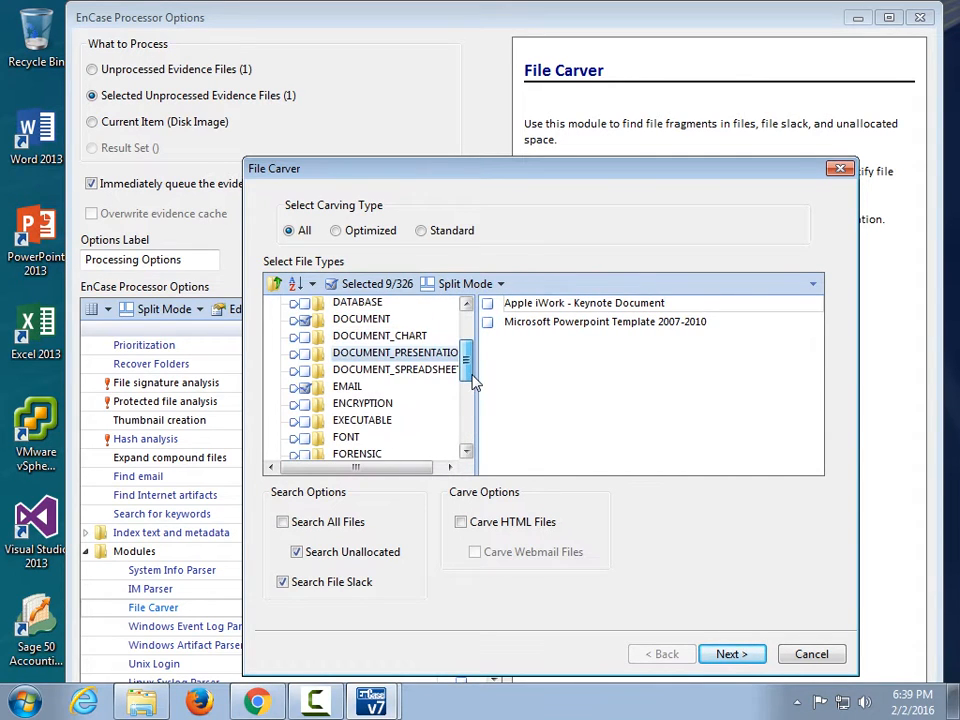
scroll(472, 379, "up", 1)
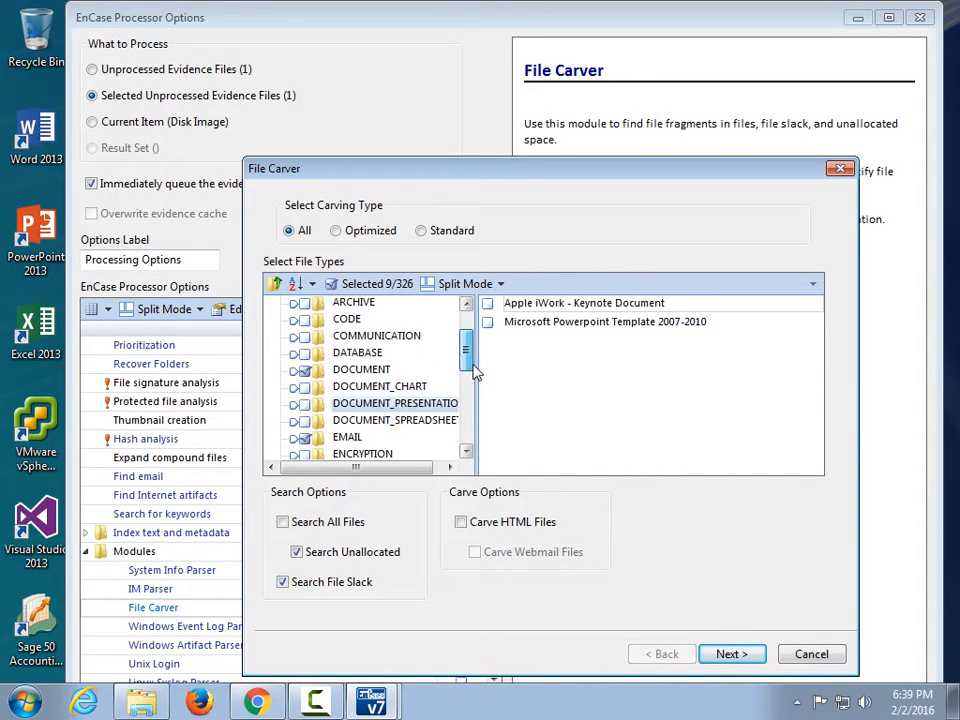
left_click(304, 404)
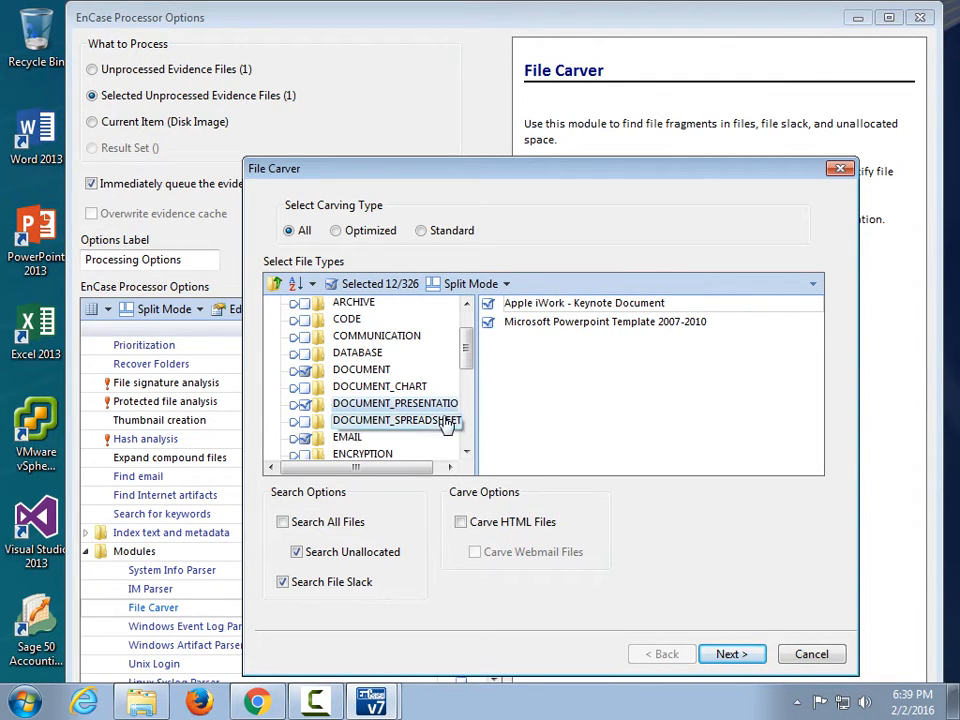
Step: Include the DOCUMENT_SPREADSHEET file types except Apple iWork - Numbers Document and Lotus & Microsoft Works
left_click(304, 420)
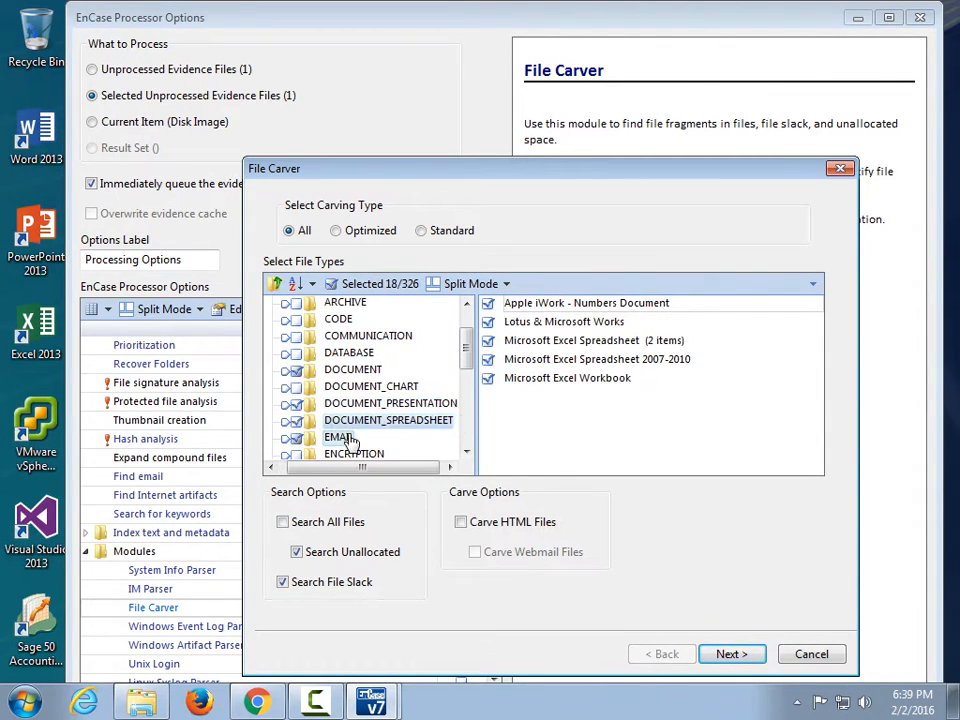
left_click(488, 304)
left_click(488, 322)
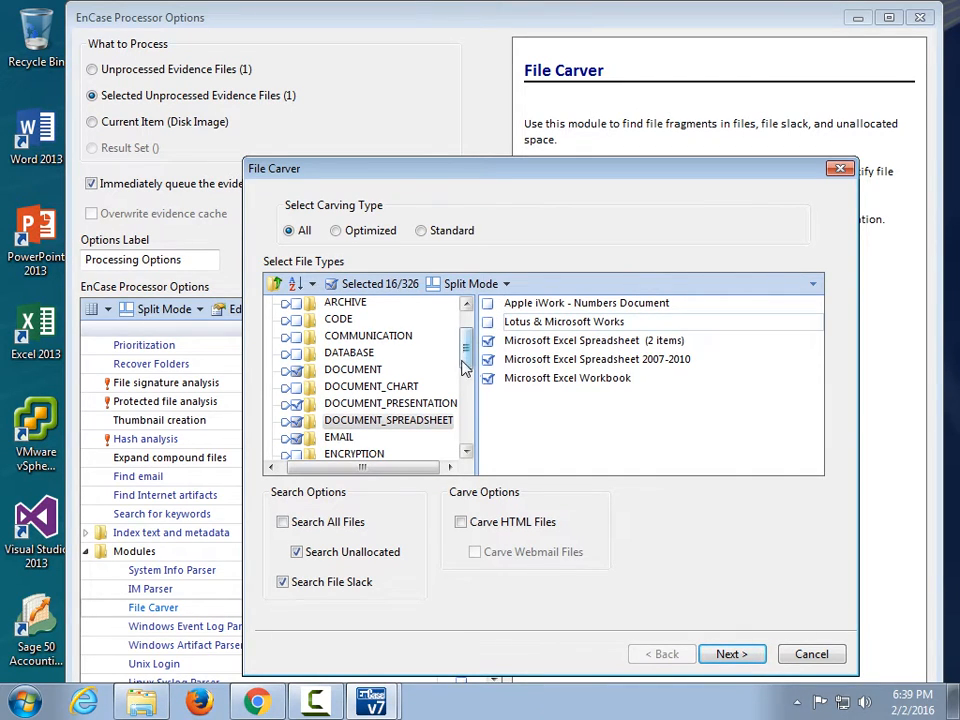
Step: Include the BigTIF Image File (Motorola) and BigTIFF Image types under the PICTURE category
left_click_drag(463, 364, 465, 420)
left_click(345, 405)
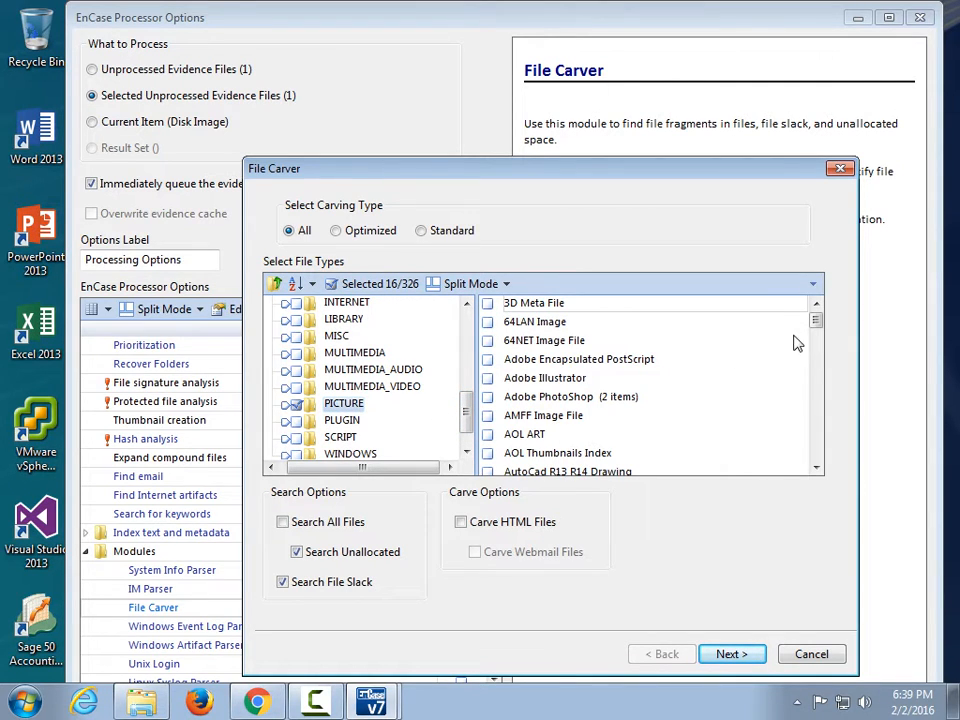
left_click_drag(817, 326, 817, 334)
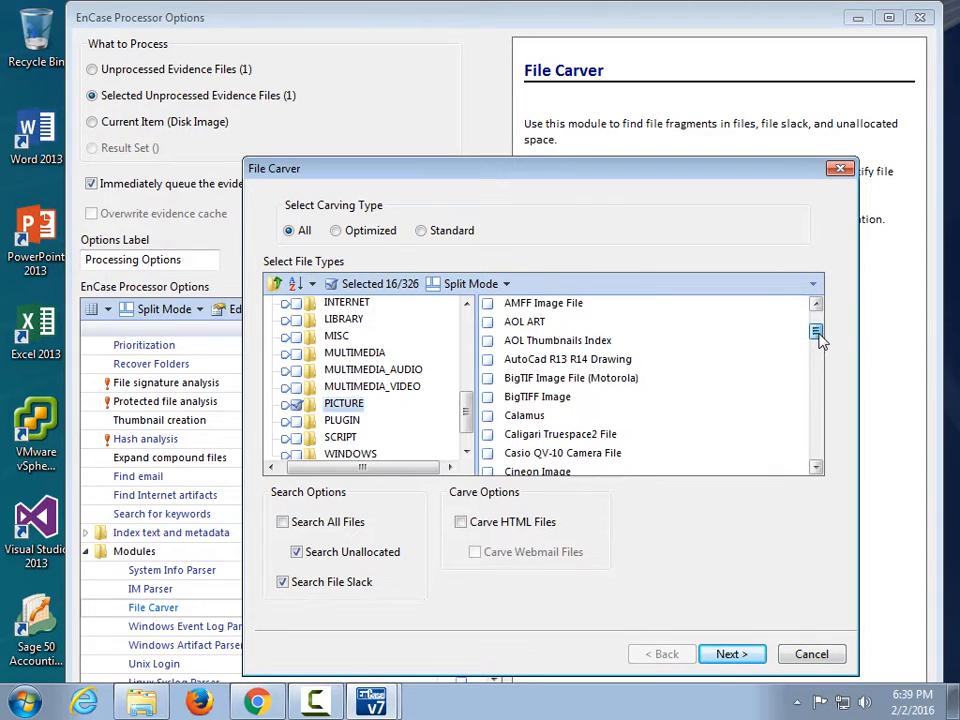
left_click(487, 378)
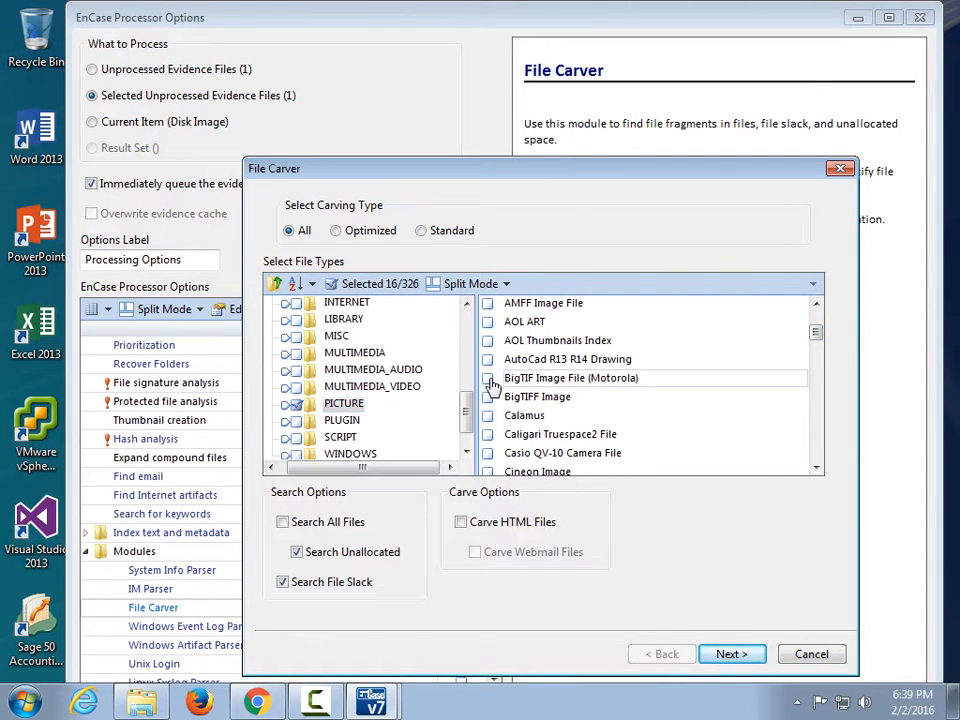
left_click(487, 397)
Step: Add the GIF, JPEG Image Uncommon and JPEG Image Non-Standard picture types to the carving selection
scroll(508, 437, "down", 5)
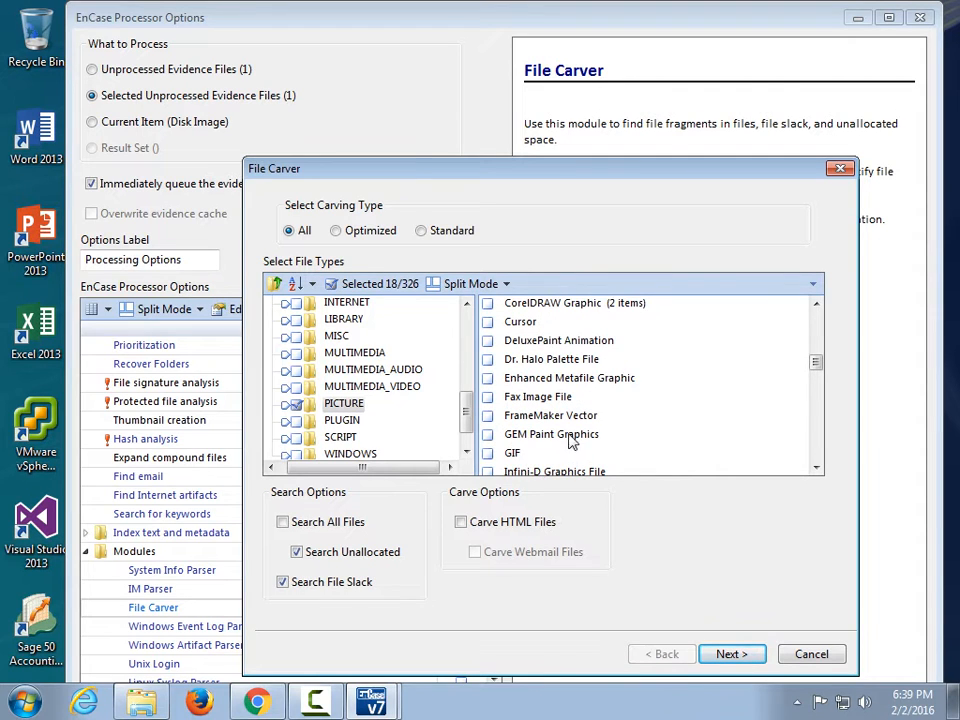
scroll(546, 437, "down", 1)
left_click(487, 397)
scroll(488, 400, "down", 2)
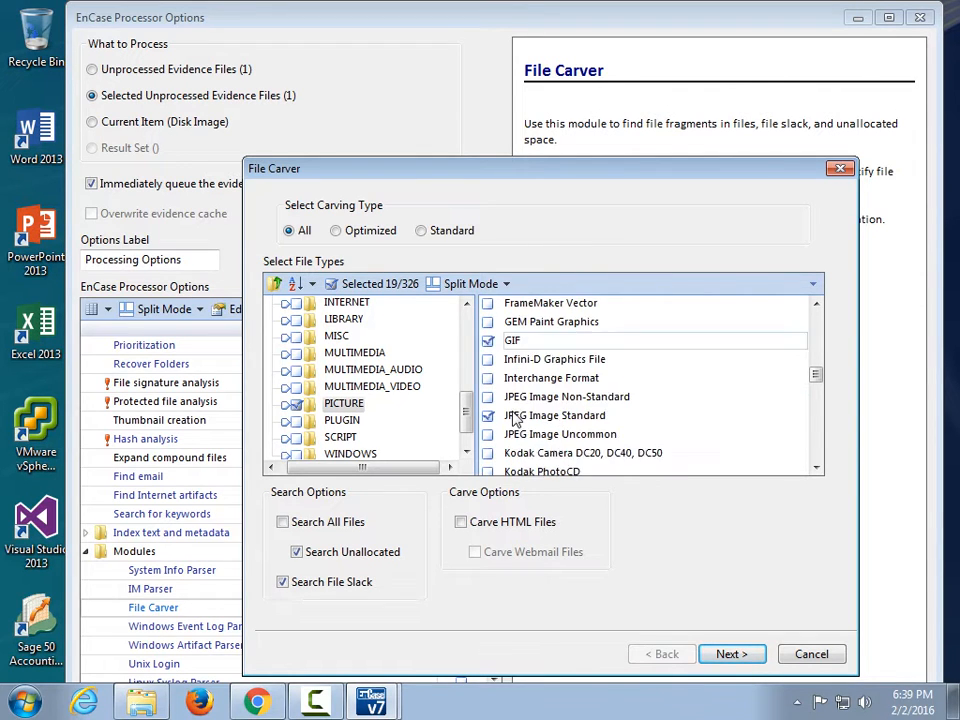
left_click(488, 378)
left_click(487, 340)
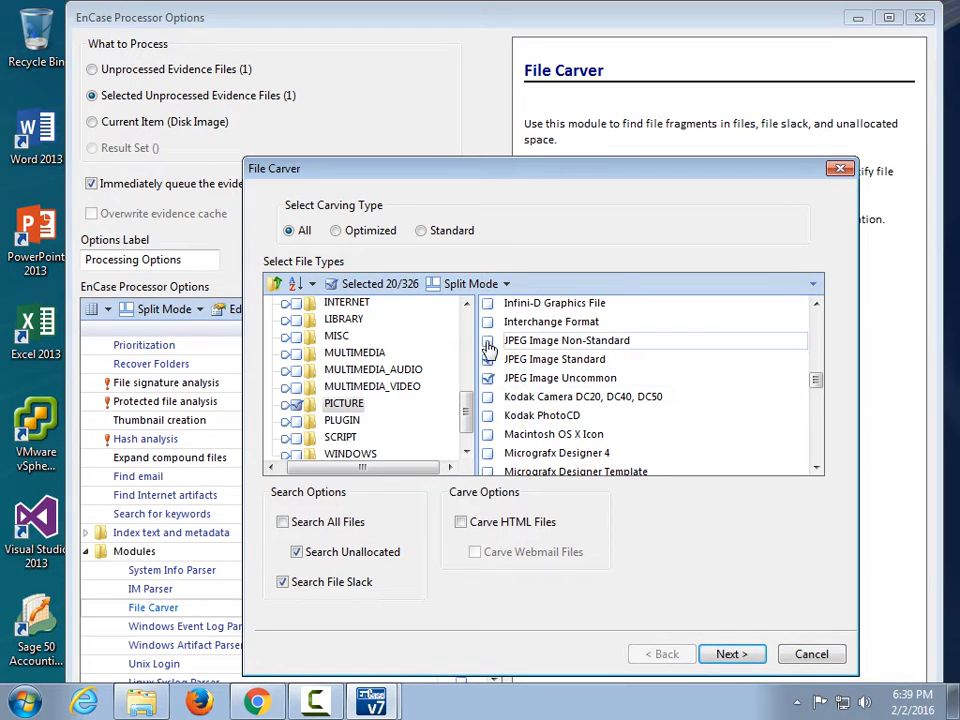
Step: Add the TIF Image File (Motorola) and Windows Bitmap Format picture types to the carving selection
scroll(505, 400, "down", 5)
scroll(520, 425, "down", 4)
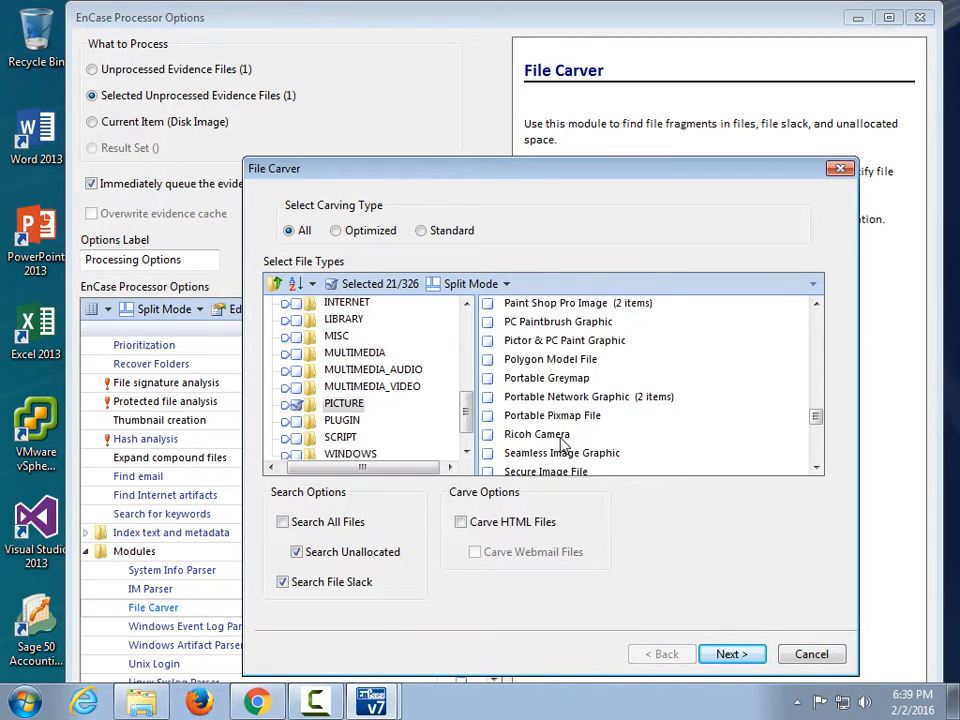
left_click(487, 397)
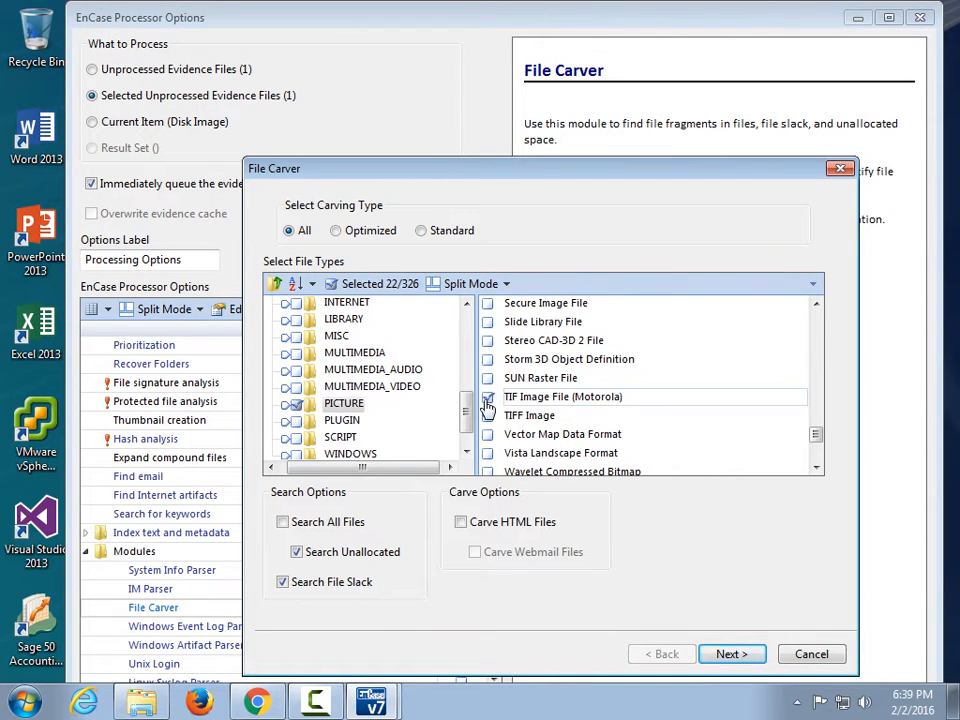
scroll(540, 430, "down", 3)
scroll(540, 432, "up", 1)
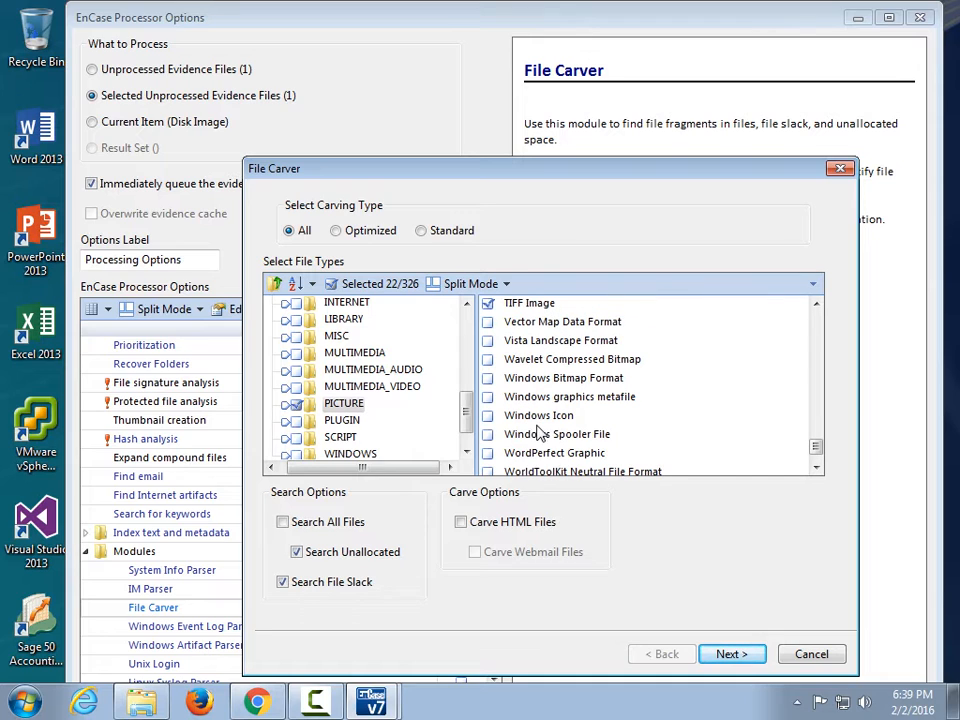
left_click(488, 379)
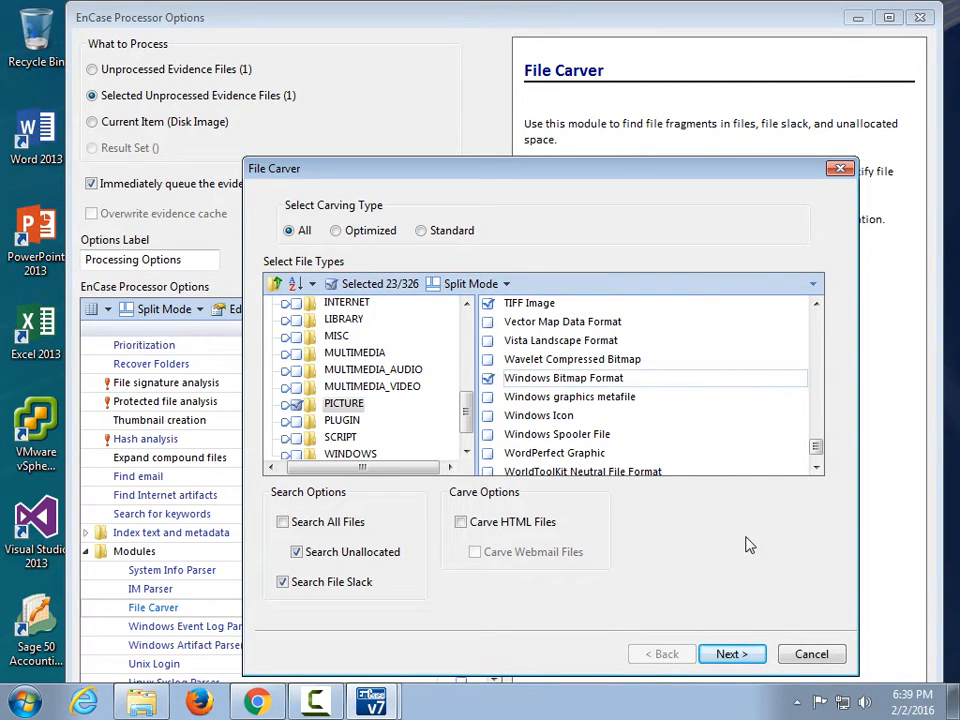
Step: Proceed with the selected file types, finish the File Carver setup without exporting carved files, and review the module's settings summary
left_click(735, 655)
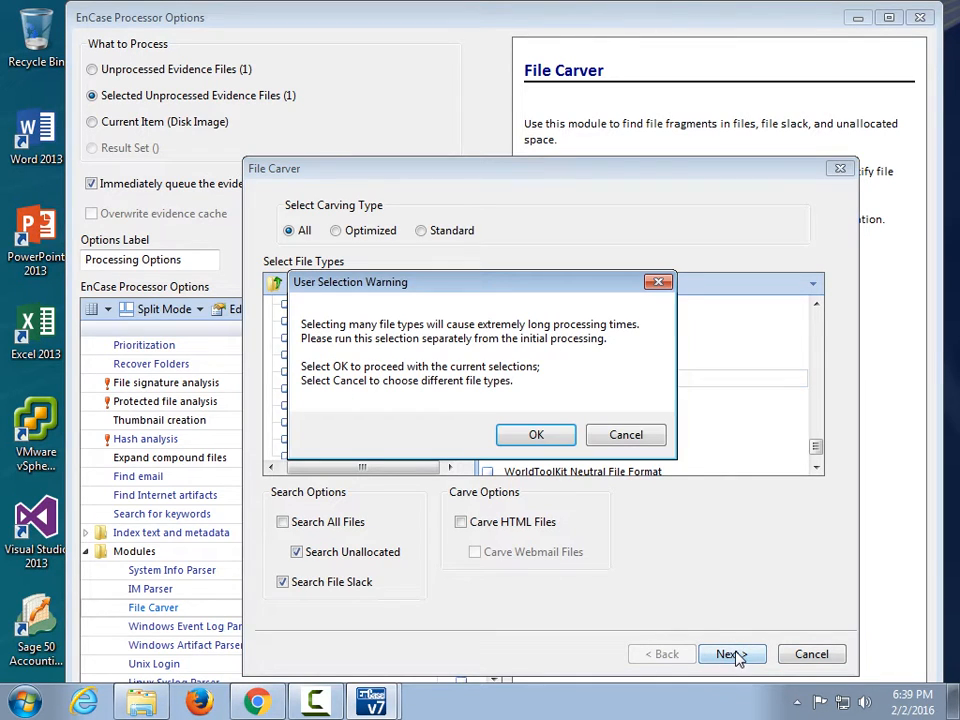
left_click(546, 437)
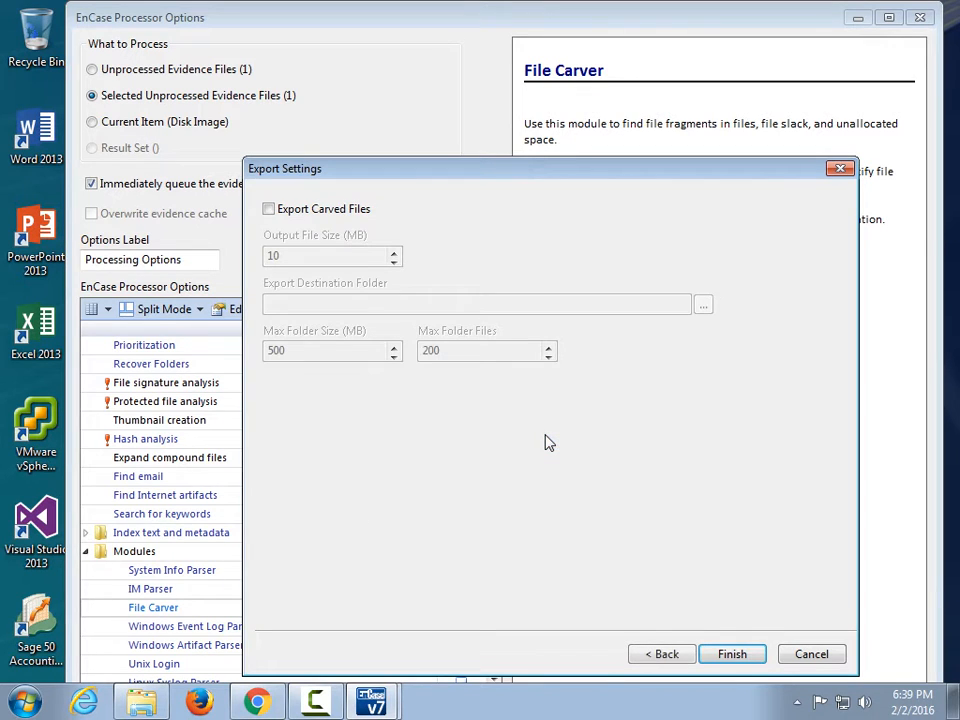
left_click(729, 654)
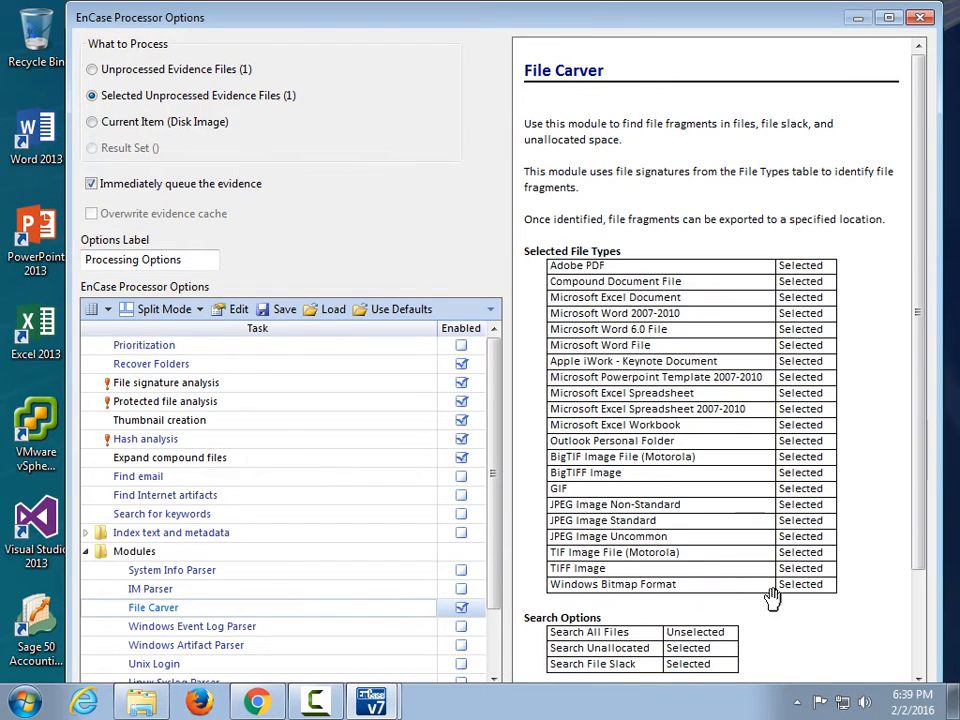
left_click_drag(921, 471, 930, 640)
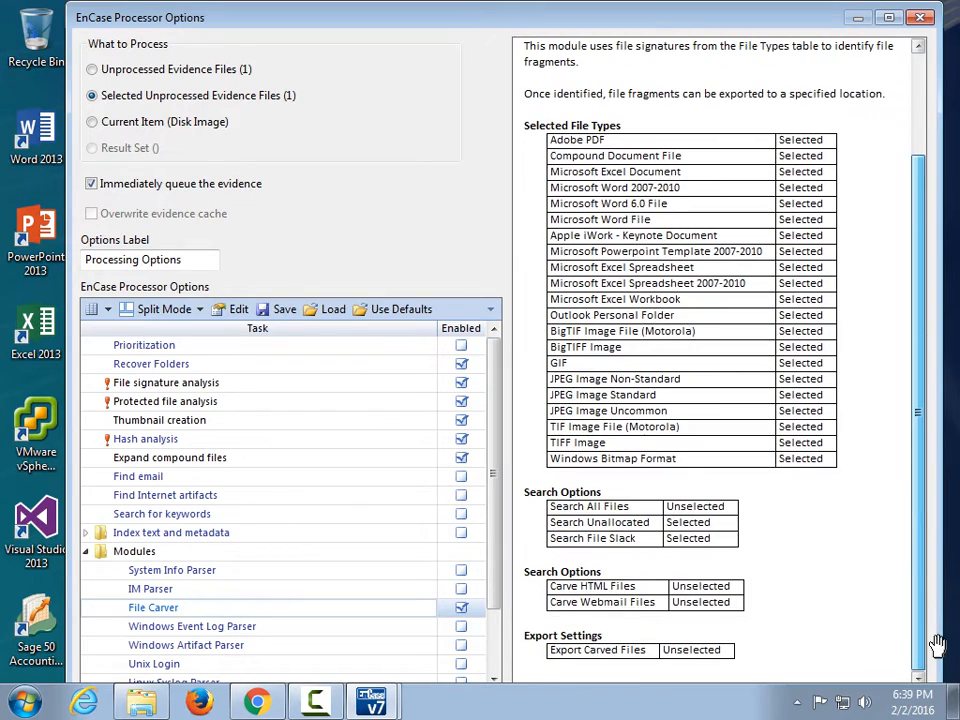
left_click_drag(490, 552, 502, 618)
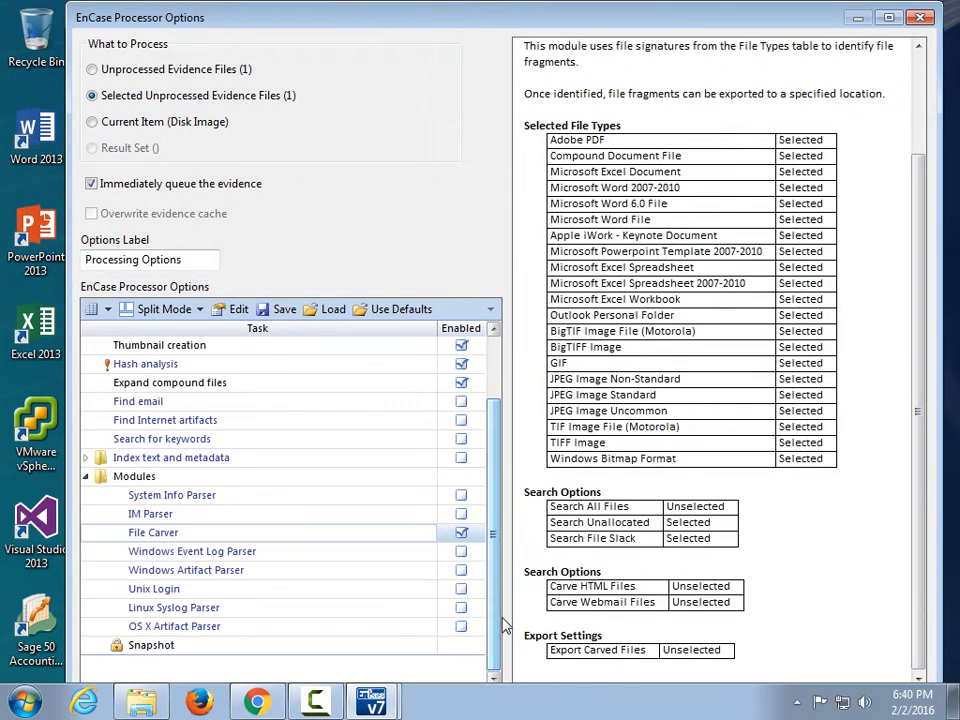
Step: Start processing the selected evidence with the configured options, keeping the current Options Label
double_click(528, 20)
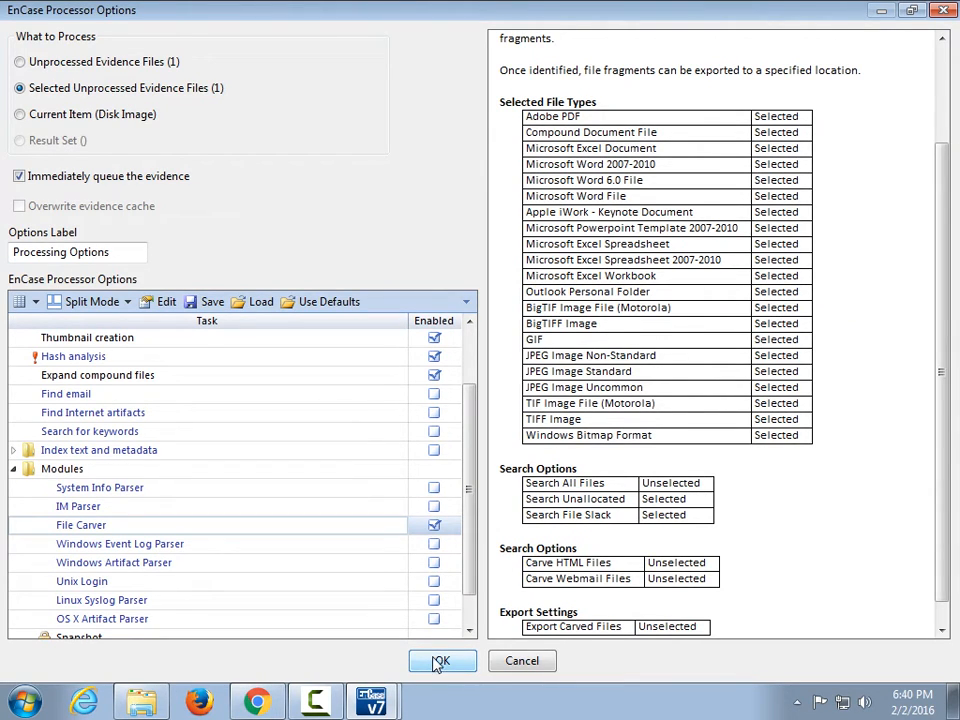
left_click(440, 662)
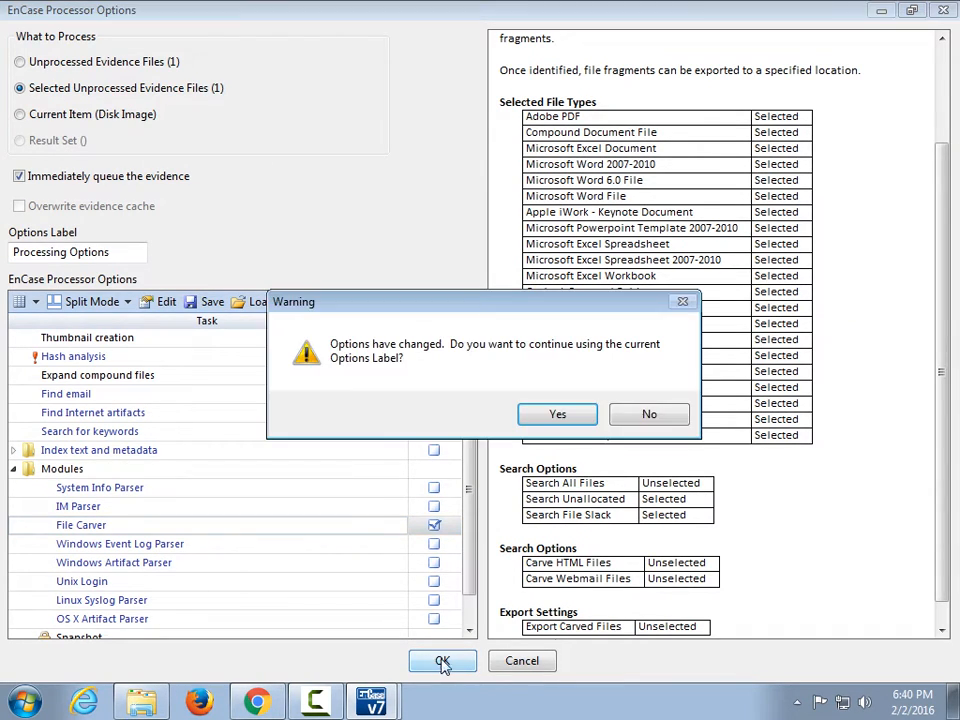
left_click(557, 416)
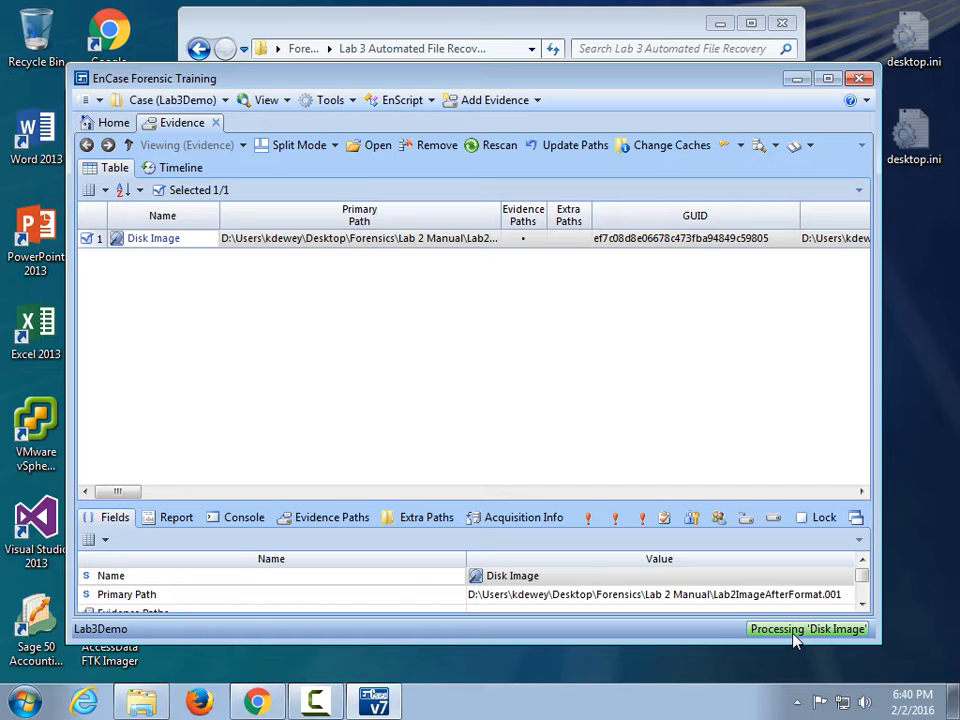
left_click(315, 703)
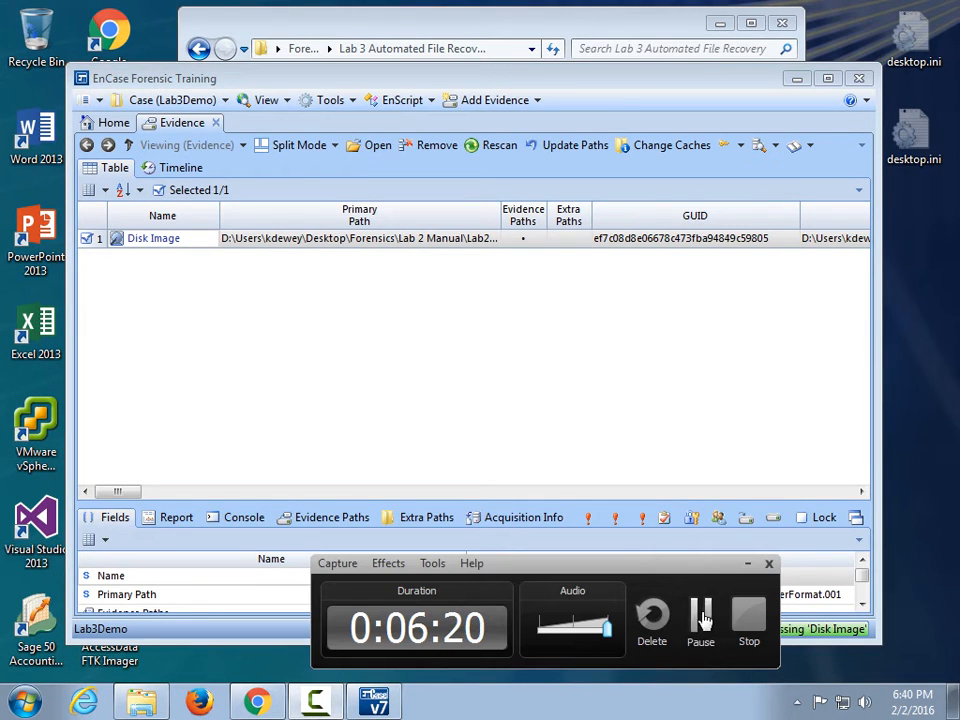
left_click(701, 617)
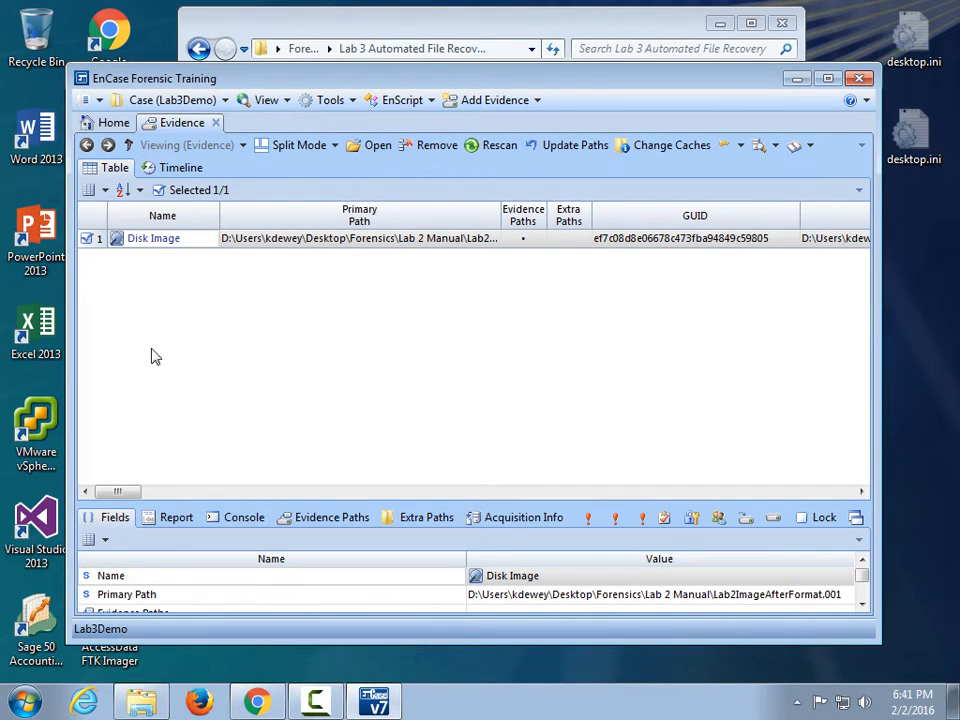
Step: Open the Disk Image evidence, expand Recovered Folders and examine the files in Folder01 through Folder09
left_click(138, 239)
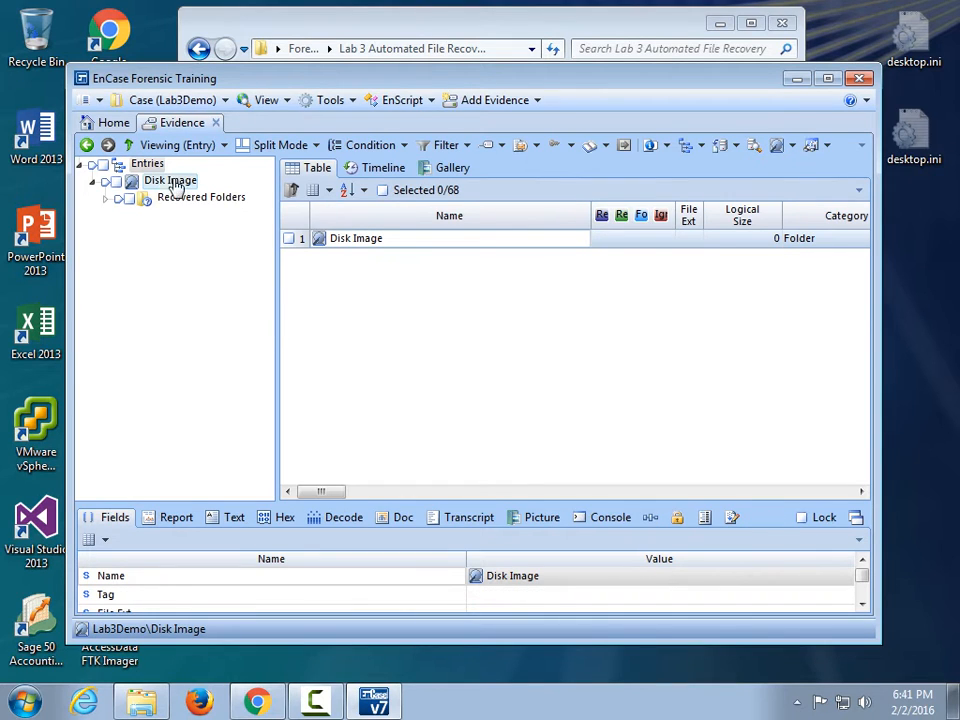
left_click(106, 198)
left_click(180, 216)
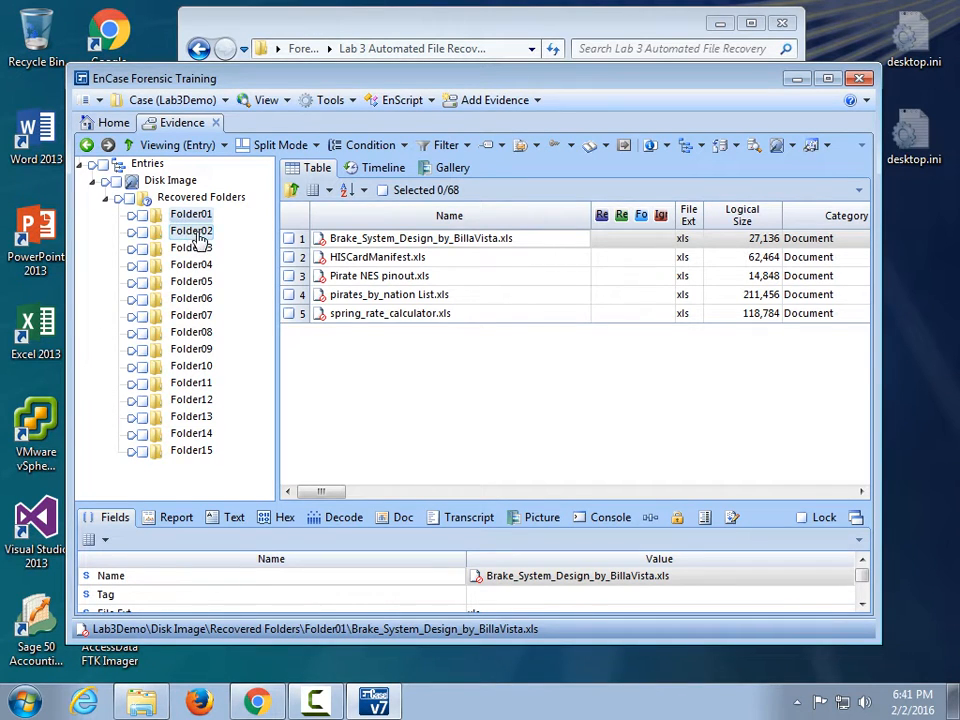
left_click(195, 234)
left_click(195, 250)
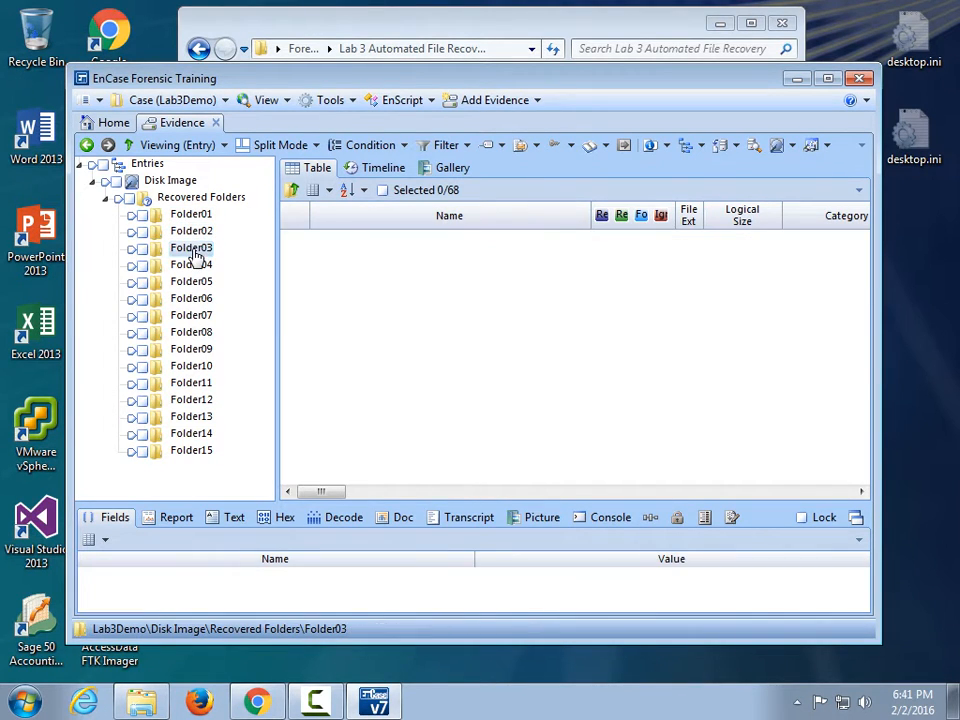
left_click(195, 266)
left_click(195, 283)
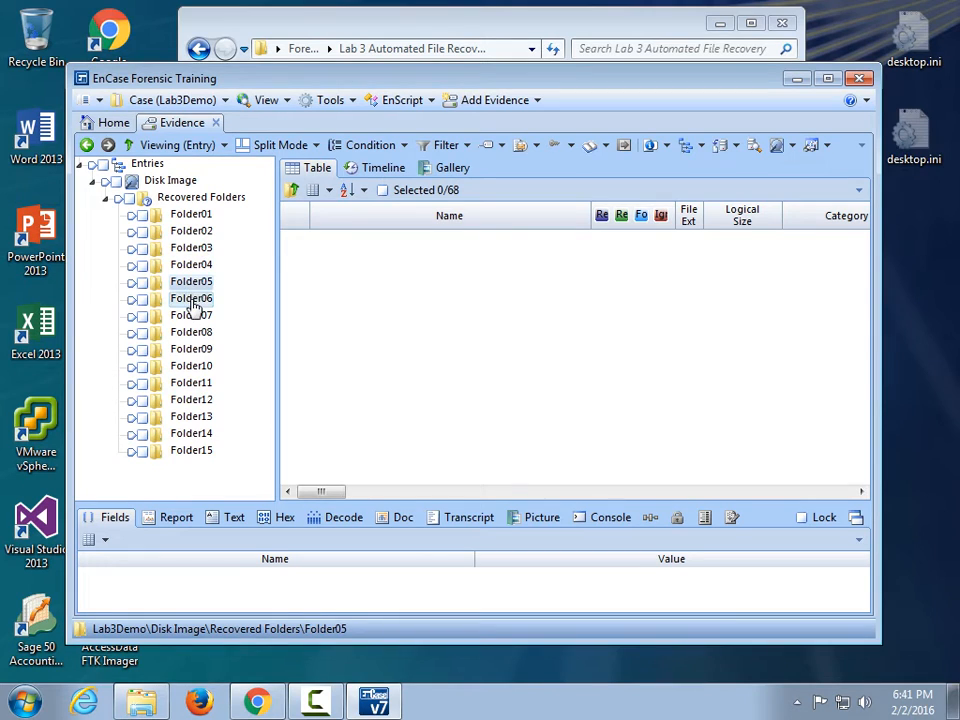
left_click(193, 298)
left_click(193, 316)
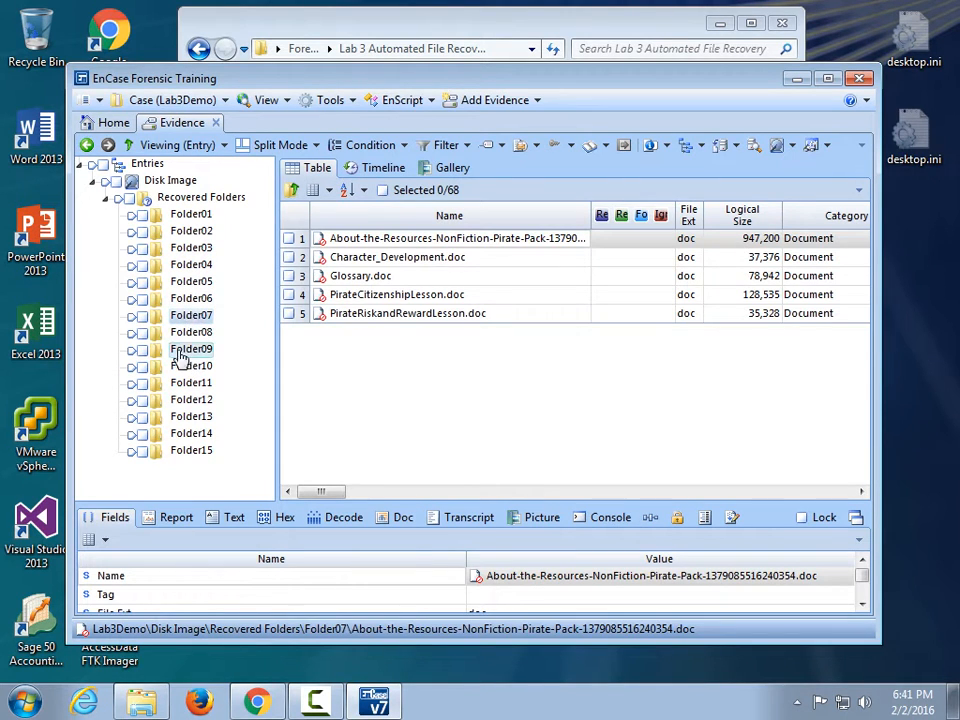
left_click(191, 336)
left_click(191, 350)
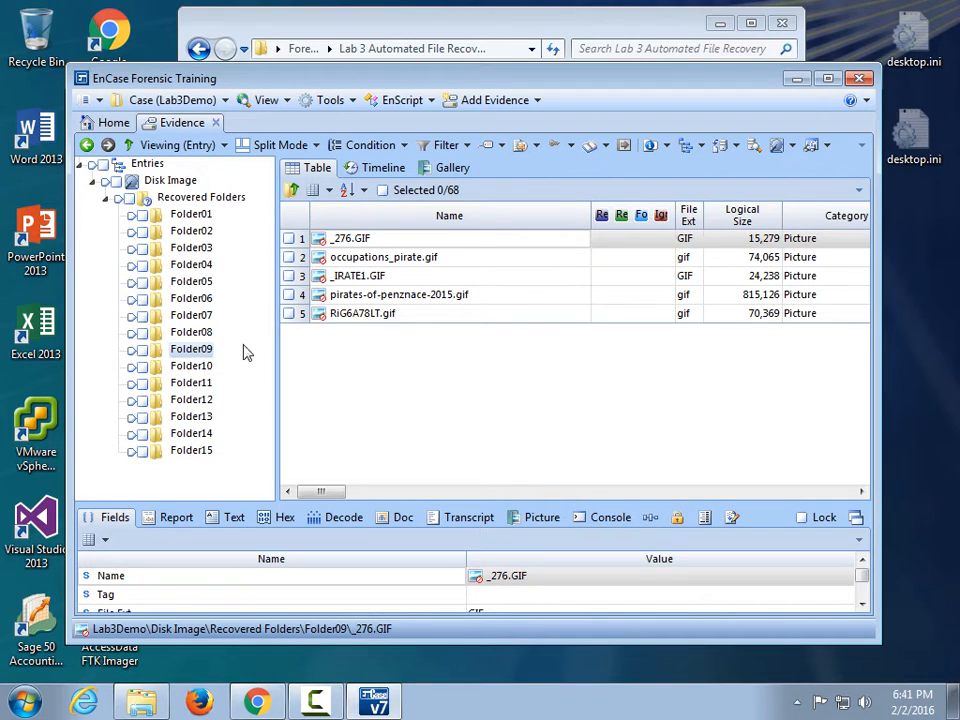
Step: Show Folder09's pictures as gallery thumbnails and go through the remaining recovered folders up to Folder15
left_click(446, 168)
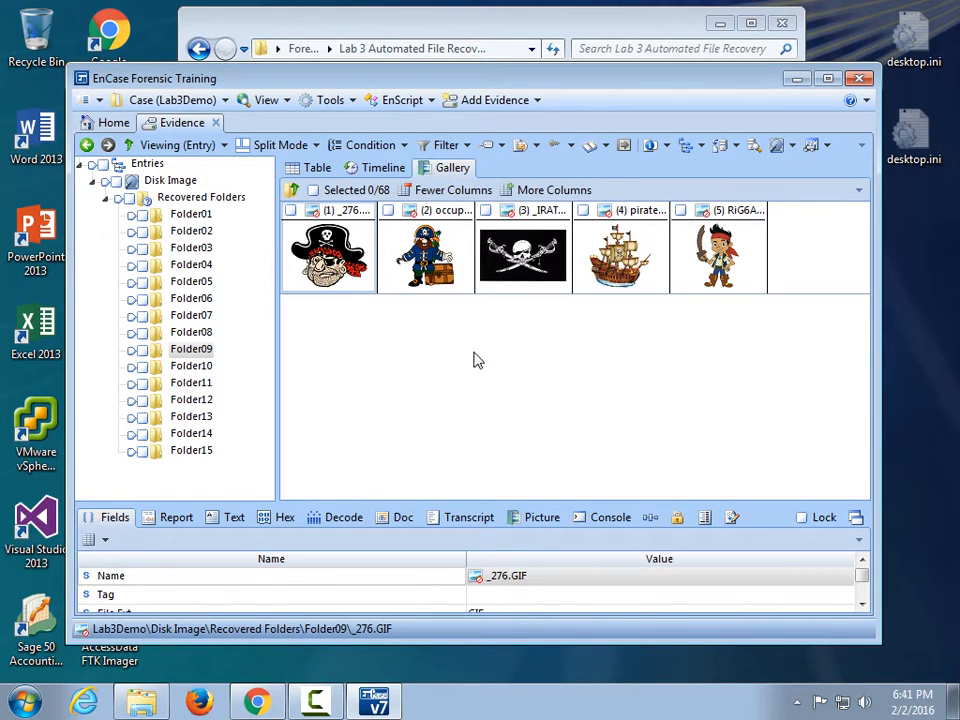
key("Down")
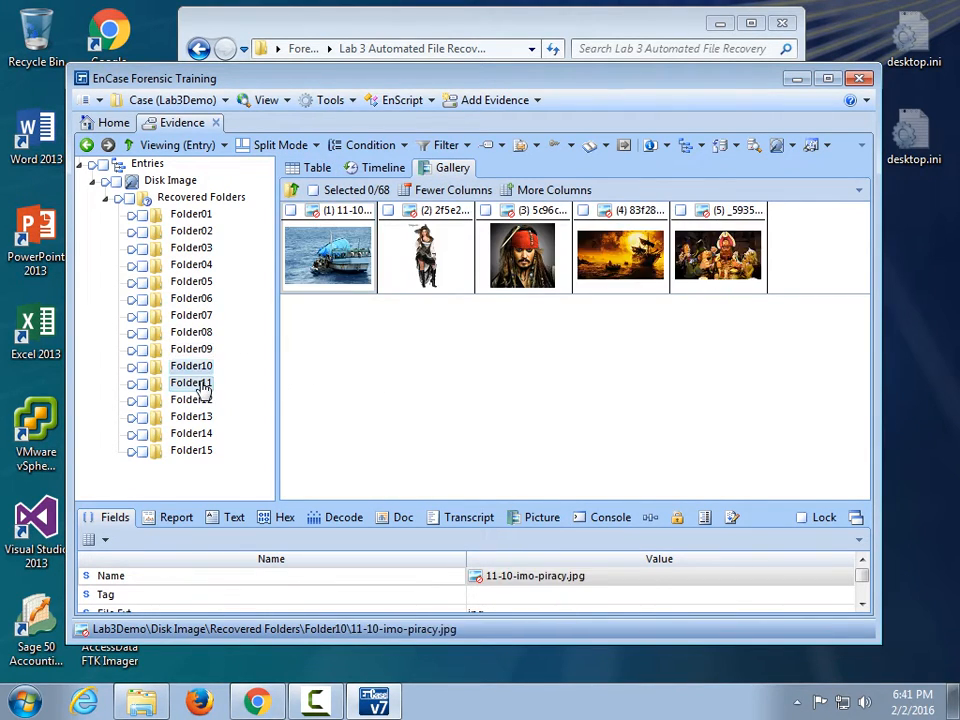
key("Down")
key("Down")
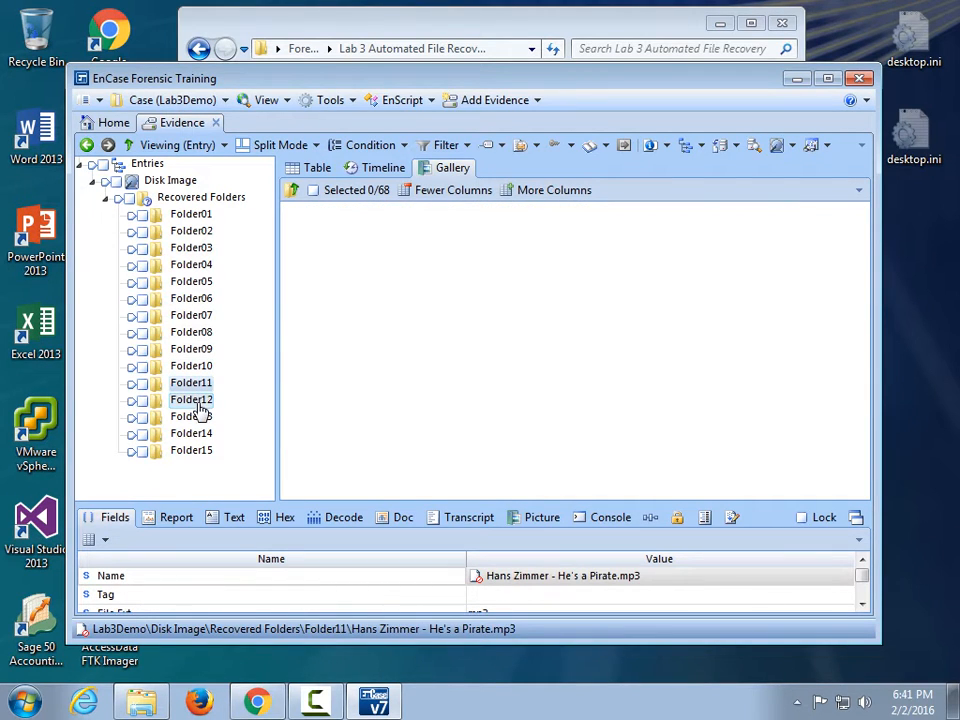
key("Down")
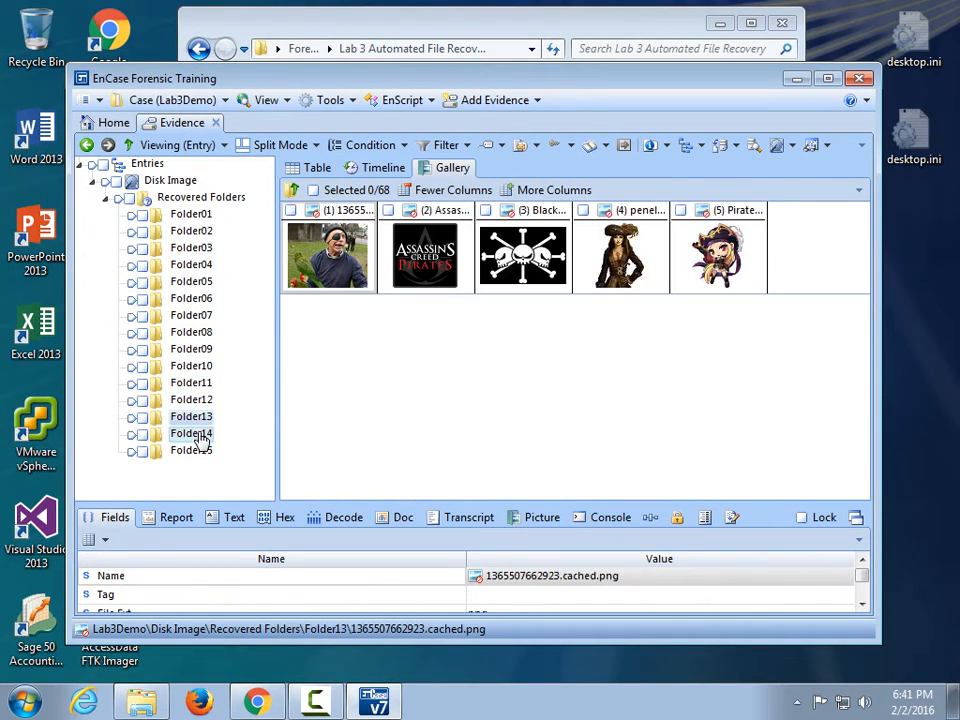
key("Down")
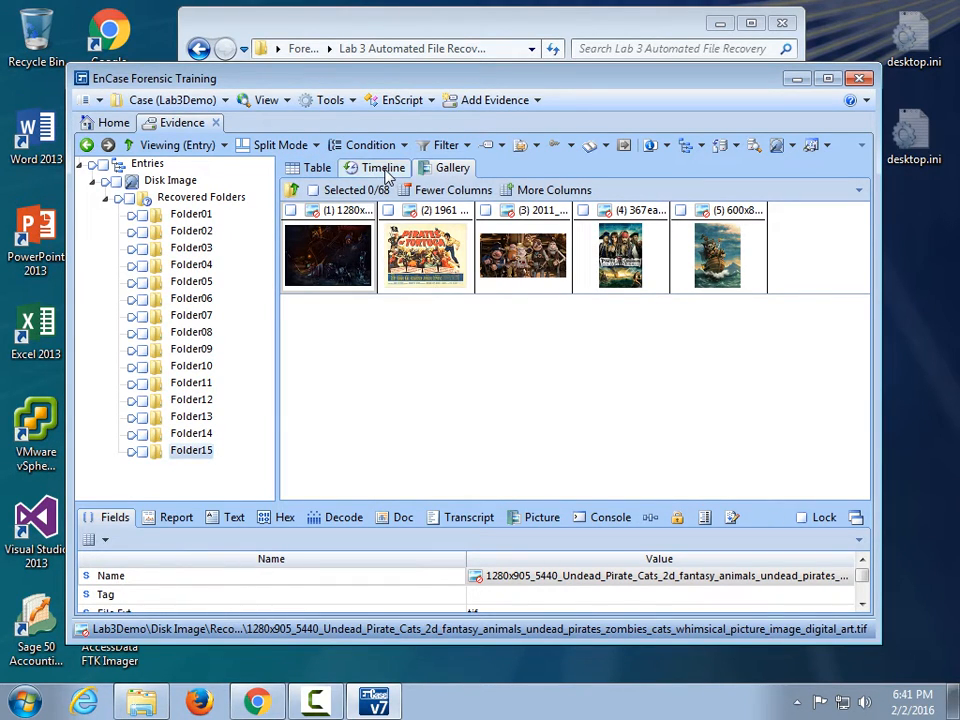
Step: Check Folder06 back through Folder03 for picture thumbnails in the gallery view
left_click(194, 300)
left_click(194, 283)
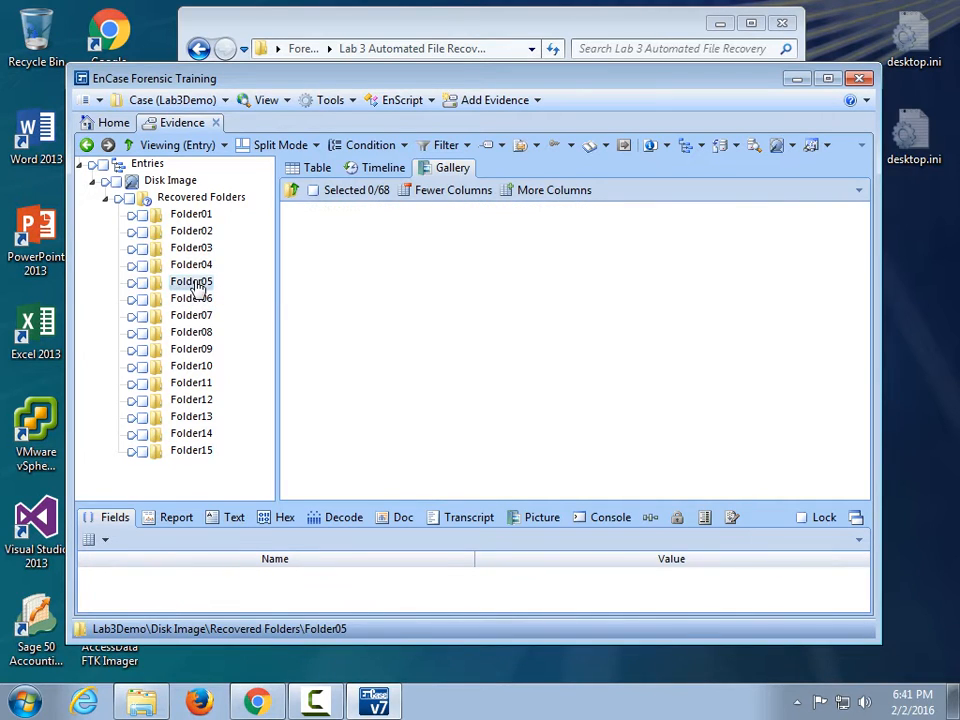
left_click(195, 266)
left_click(196, 250)
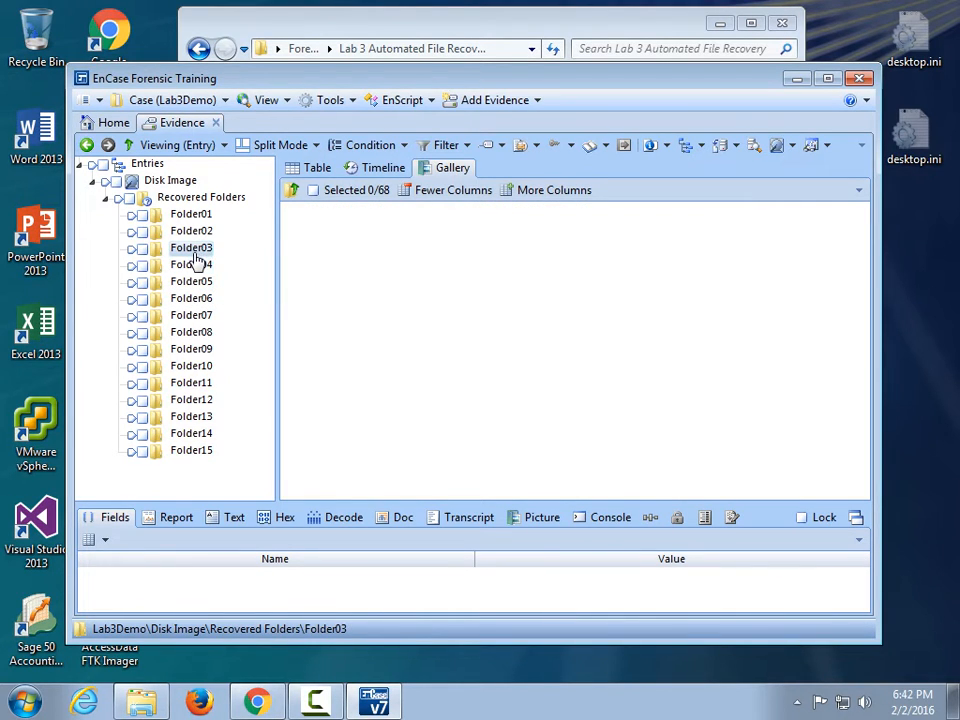
Step: Switch to the table view and examine the file listings of Folder04 through Folder07
left_click(325, 167)
left_click(194, 267)
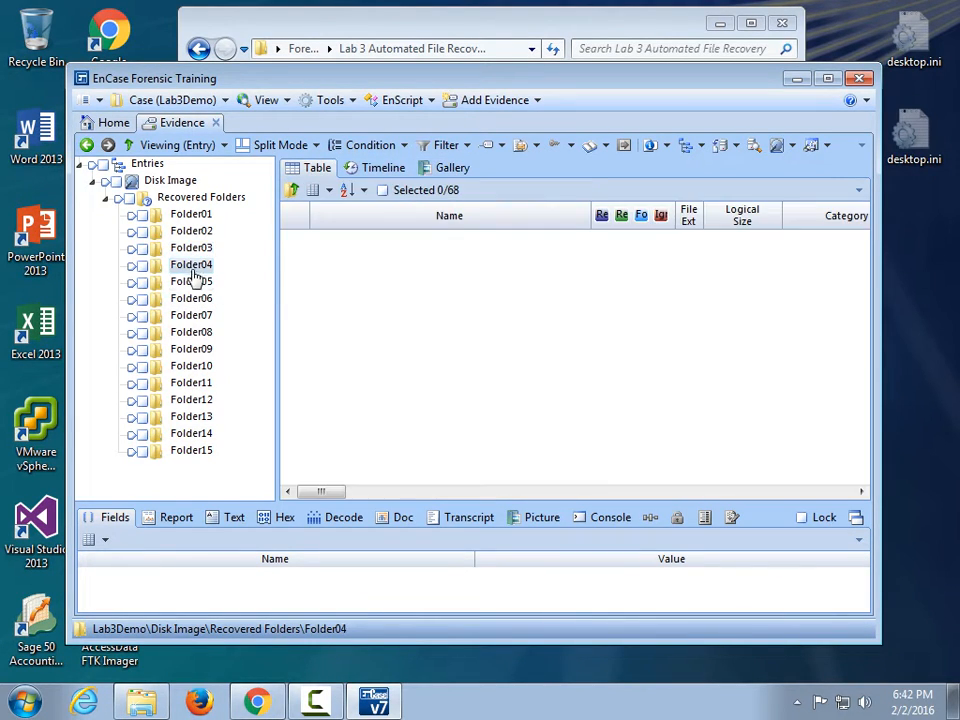
left_click(196, 284)
left_click(193, 300)
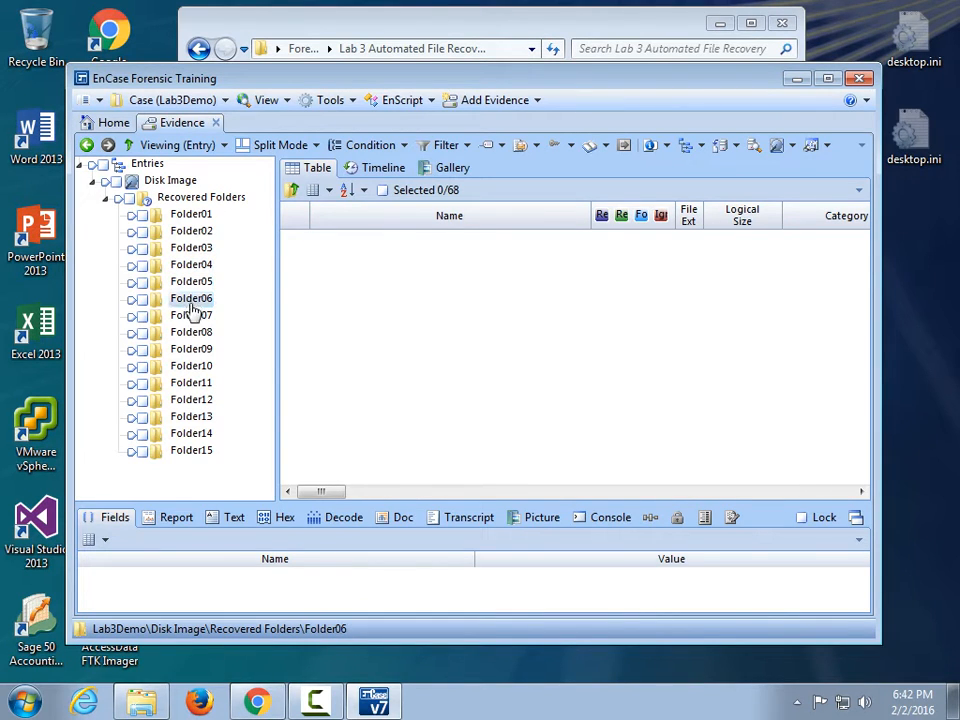
left_click(196, 317)
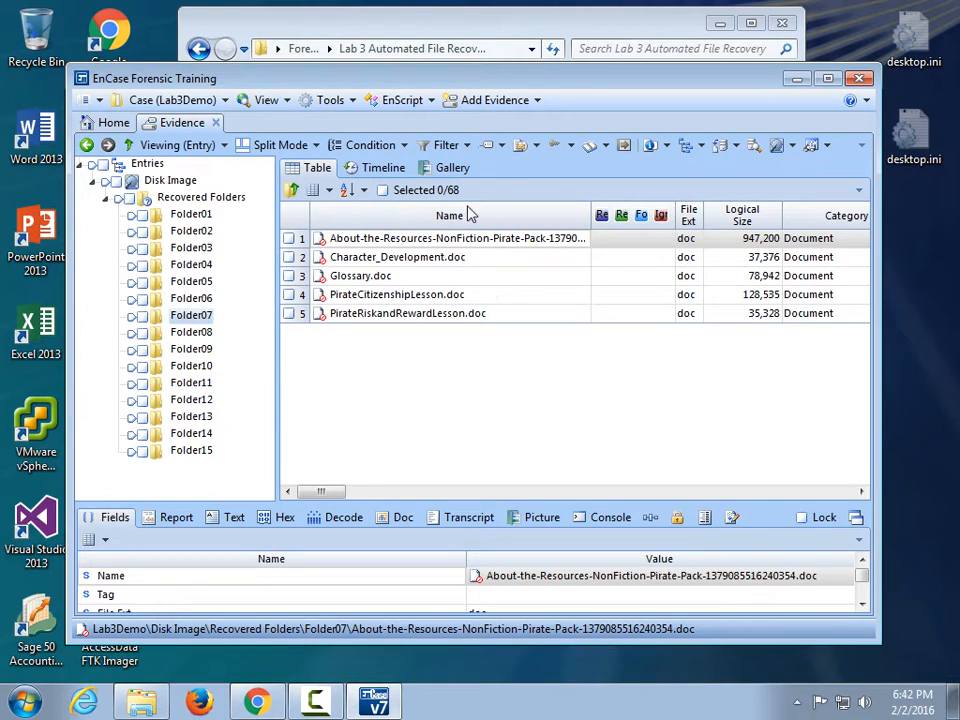
Step: List the contents of all Recovered Folders subfolders together and view their pictures as a thumbnail gallery
left_click(119, 199)
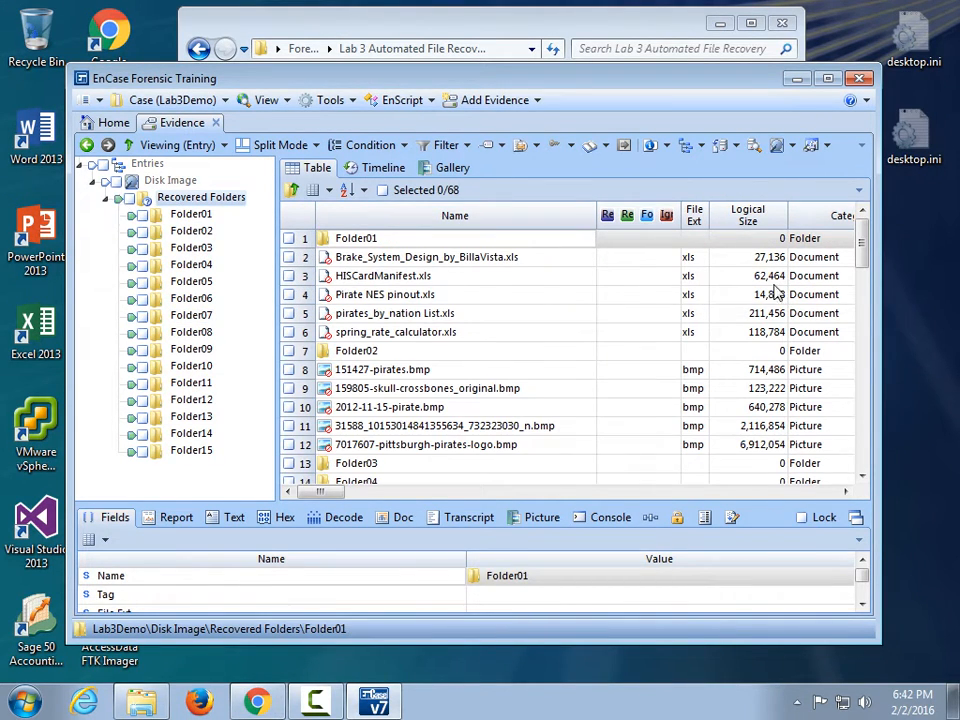
mouse_move(865, 250)
left_mouse_down()
mouse_move(864, 439)
mouse_move(868, 242)
left_mouse_up()
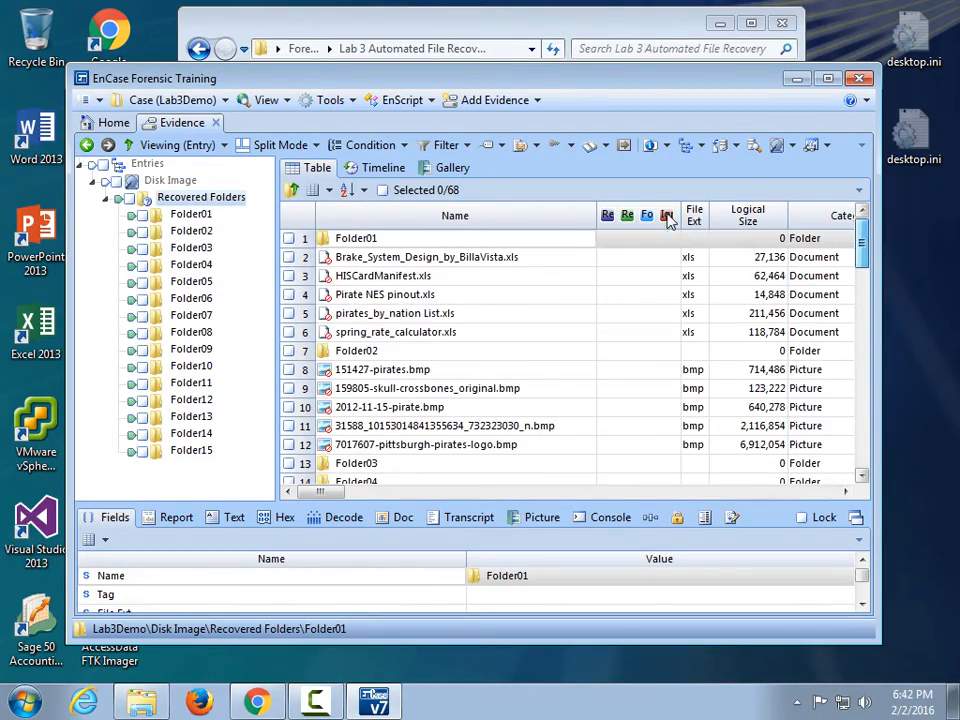
left_click(451, 172)
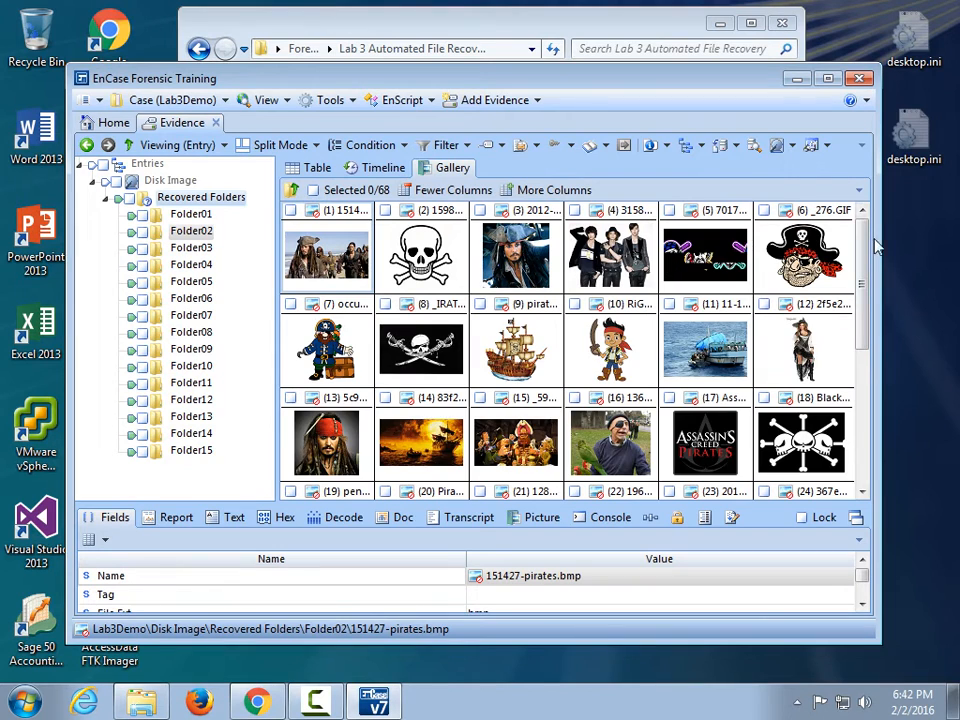
mouse_move(868, 242)
left_mouse_down()
mouse_move(866, 358)
mouse_move(866, 248)
left_mouse_up()
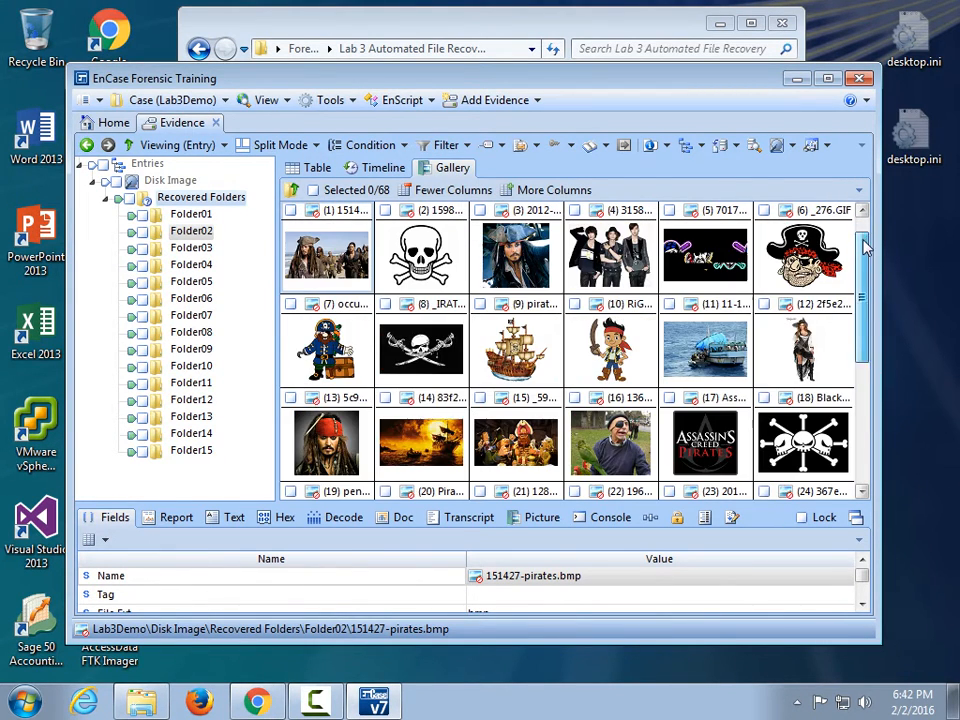
Step: Examine the recovered files' dates on the timeline and their size and extent columns in the table
left_click(397, 172)
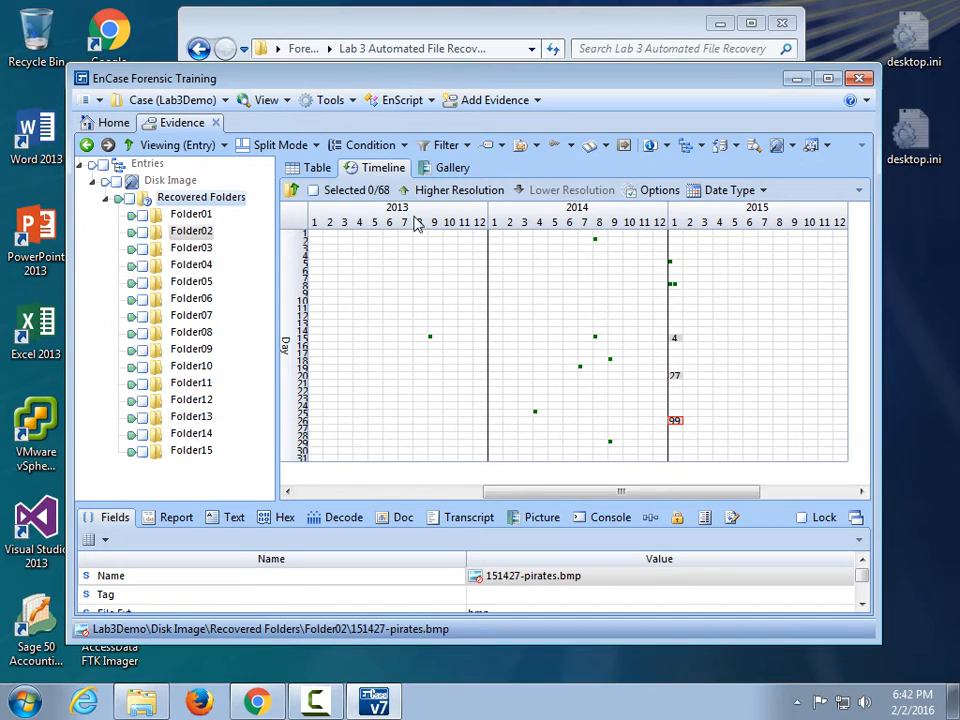
left_click(317, 167)
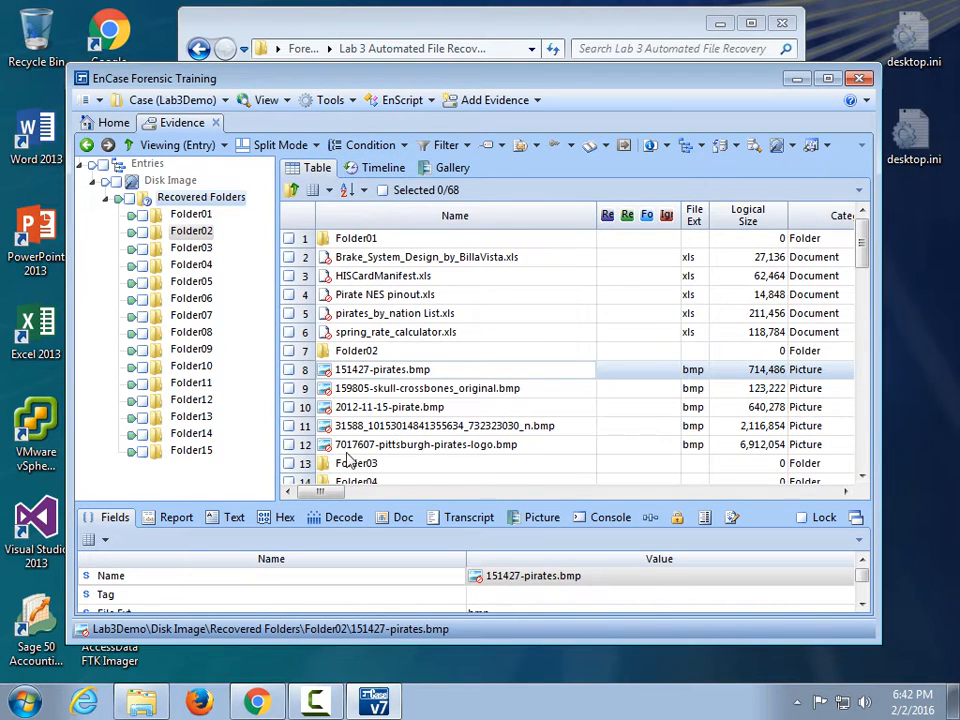
left_click_drag(320, 493, 625, 496)
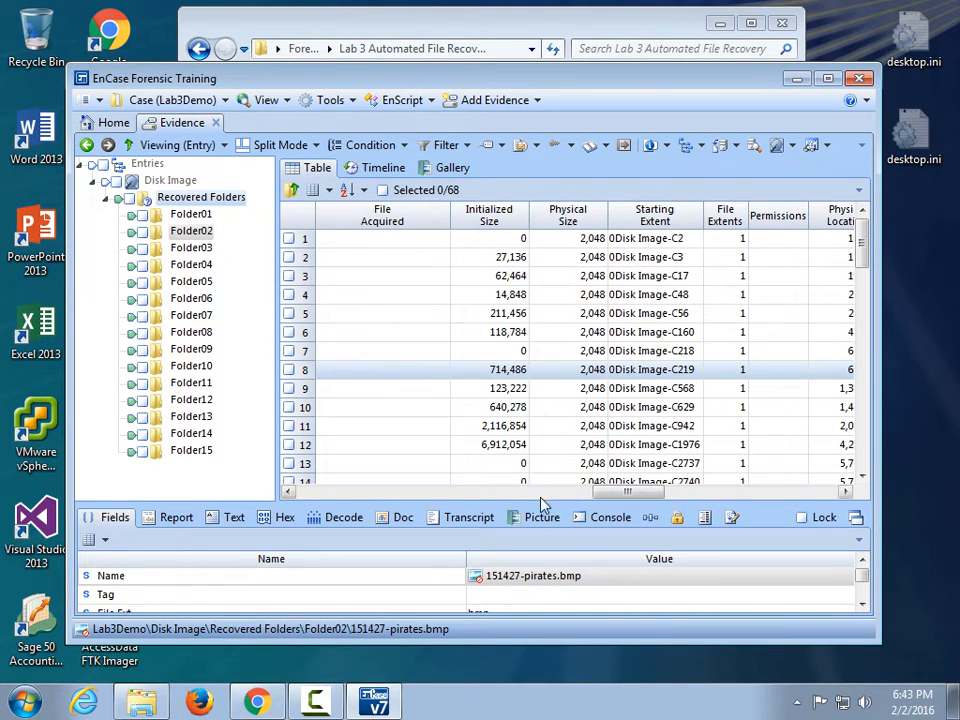
left_click_drag(633, 497, 318, 491)
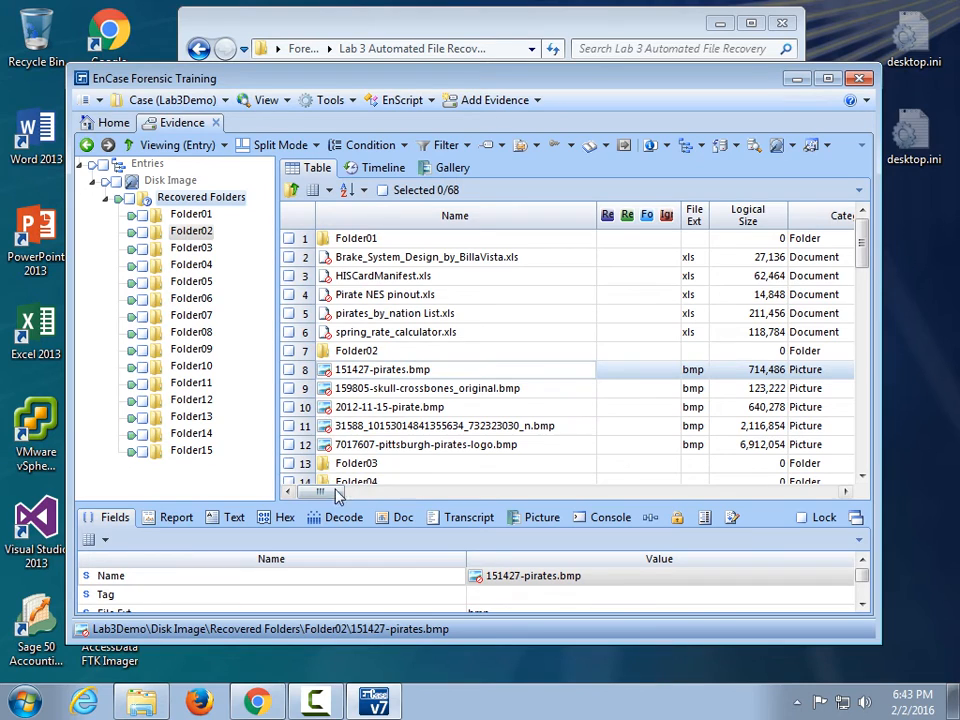
Step: Enlarge the file details pane and limit the listing to the folders directly under Recovered Folders
left_click_drag(484, 500, 361, 393)
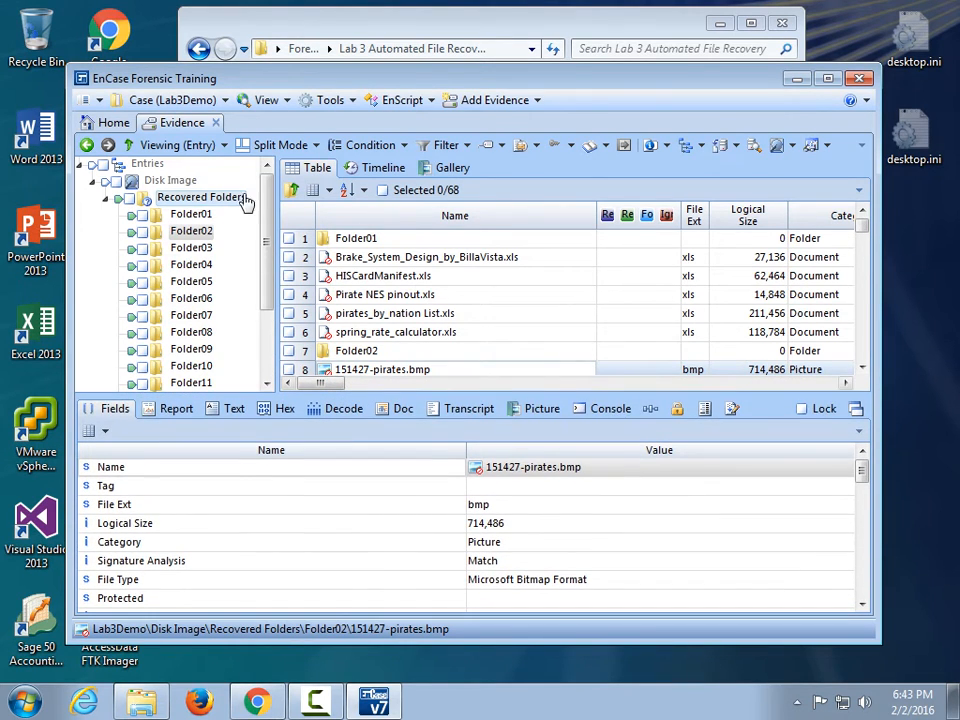
left_click(205, 197)
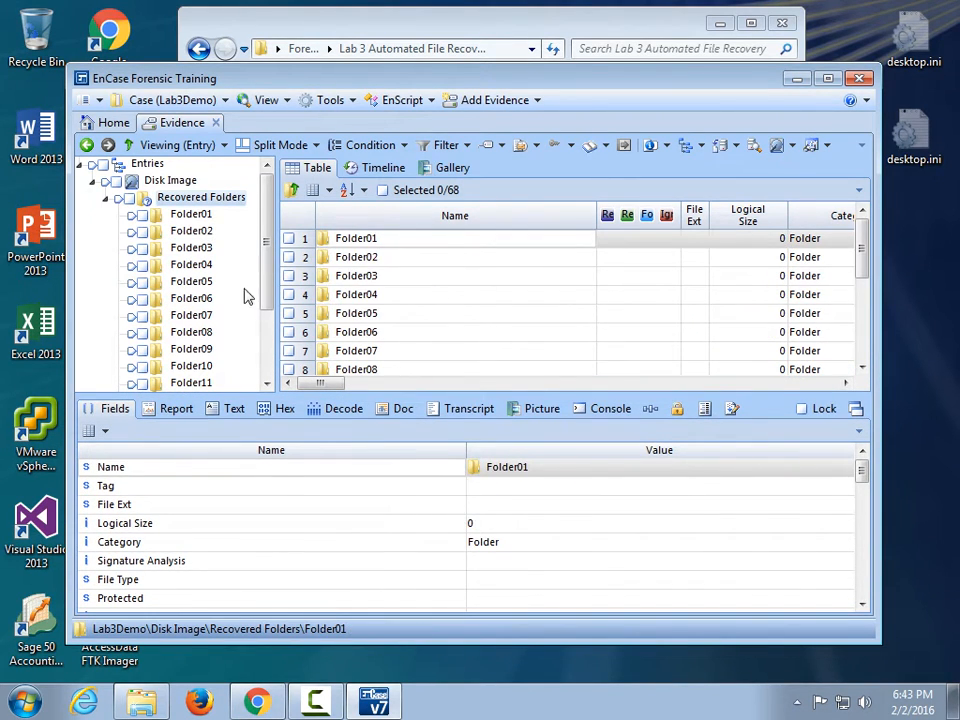
Step: Browse Folder04 through Folder07 and display Folder07's Character_Development.doc as a rendered document
left_click(190, 265)
left_click(192, 281)
left_click(195, 299)
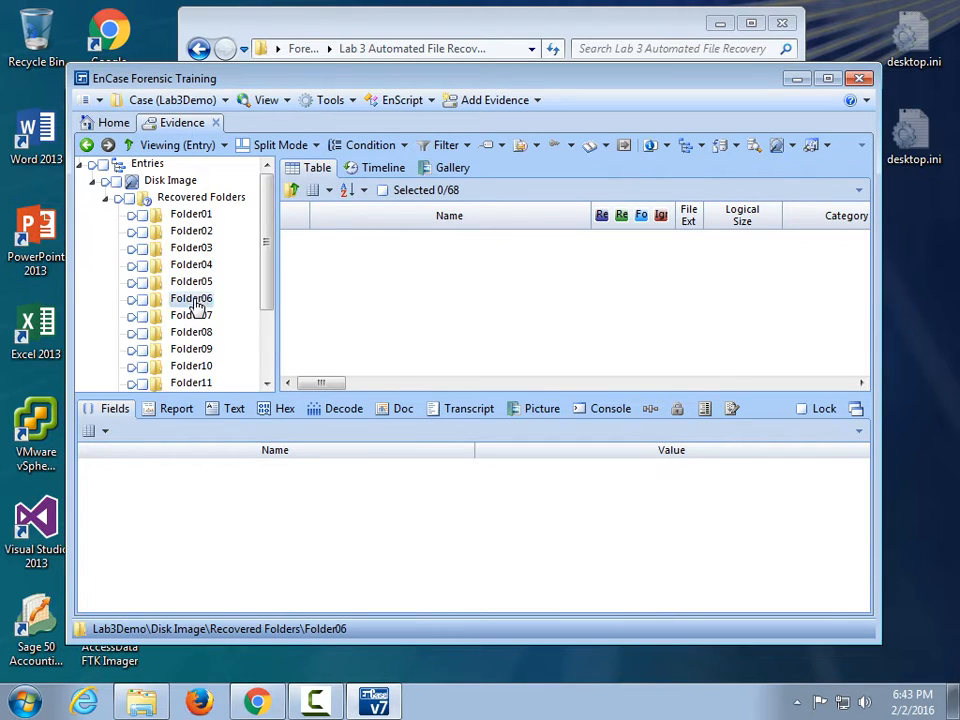
left_click(197, 318)
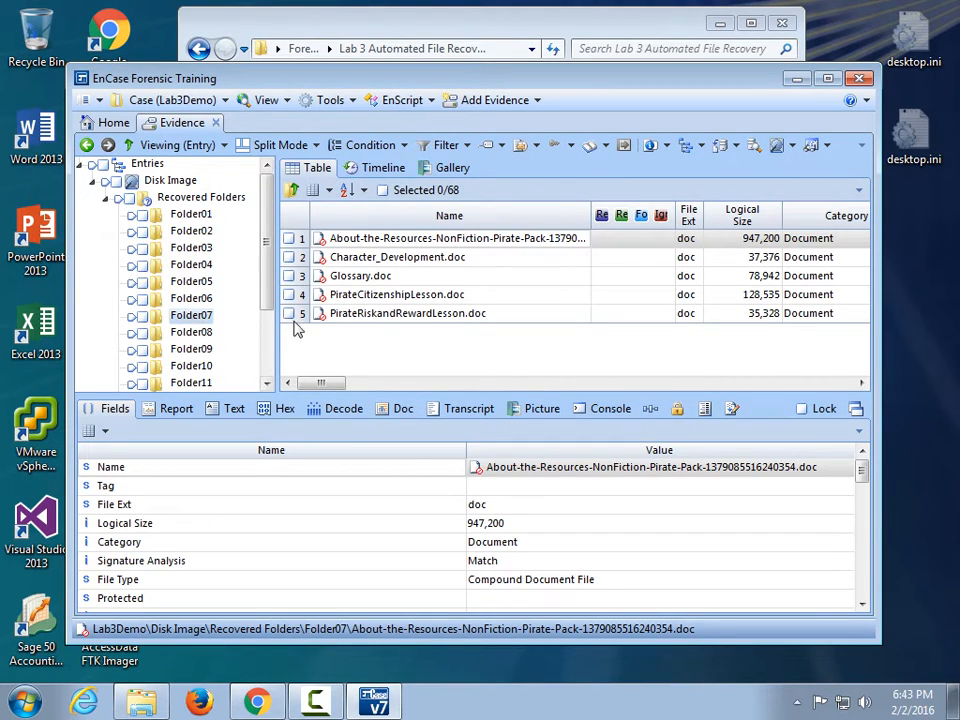
left_click(428, 260)
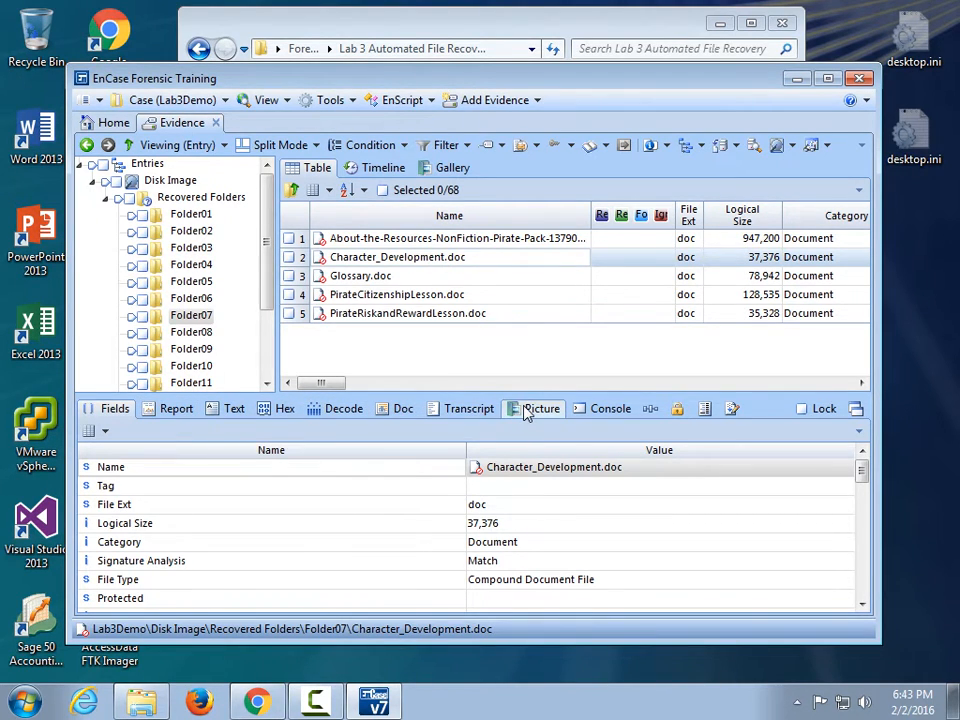
left_click(400, 414)
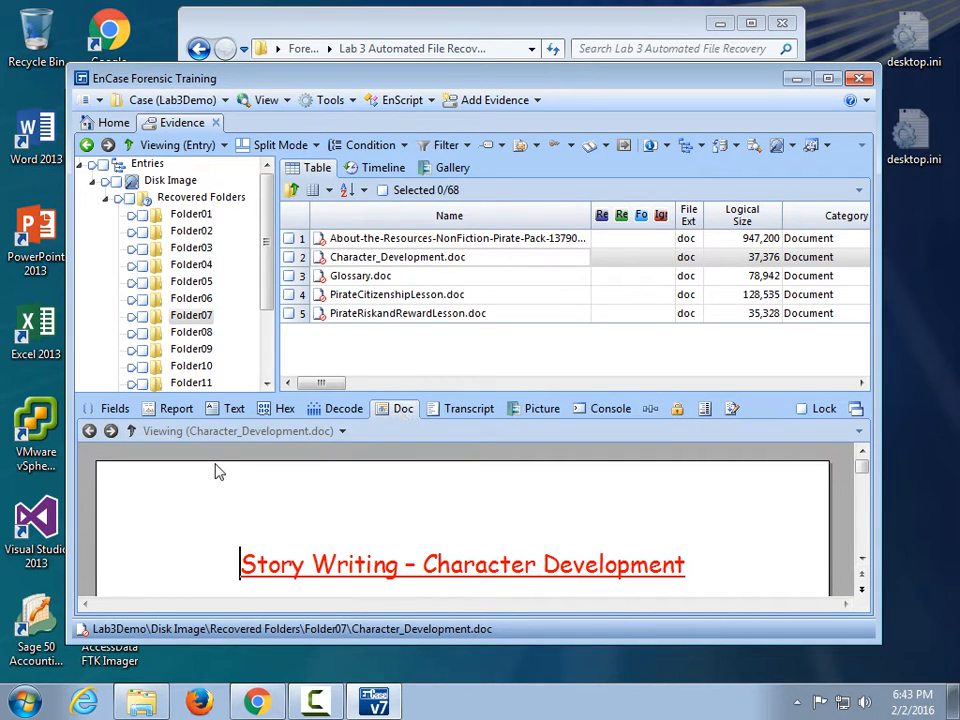
Step: Read through Character_Development.doc as a rendered document and in its extracted transcript, including the embedded metadata dates
scroll(368, 525, "down", 15)
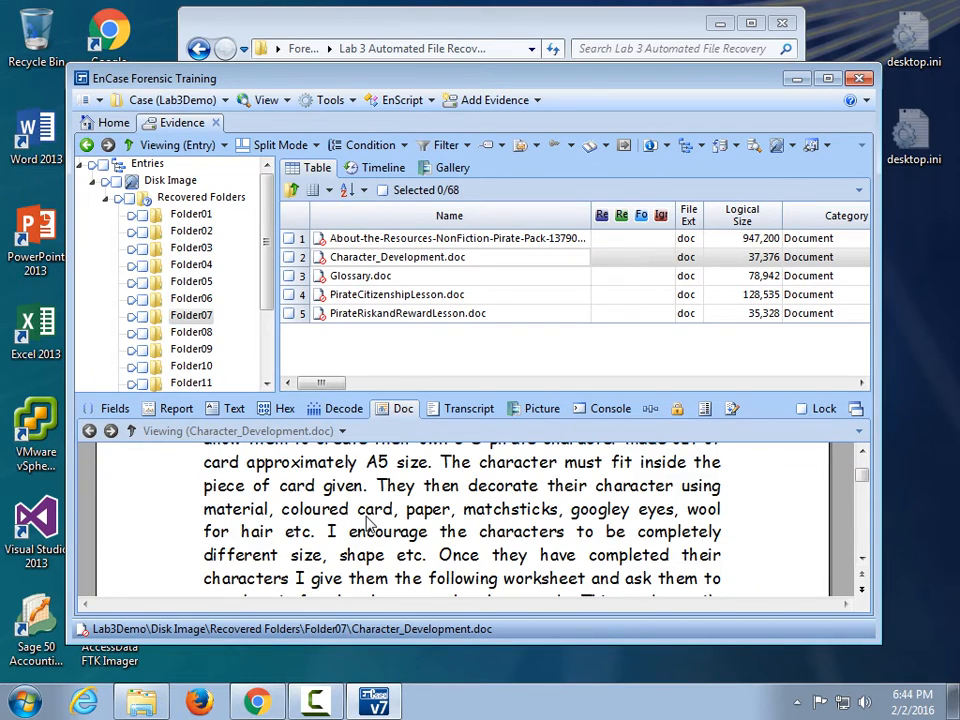
scroll(368, 525, "up", 15)
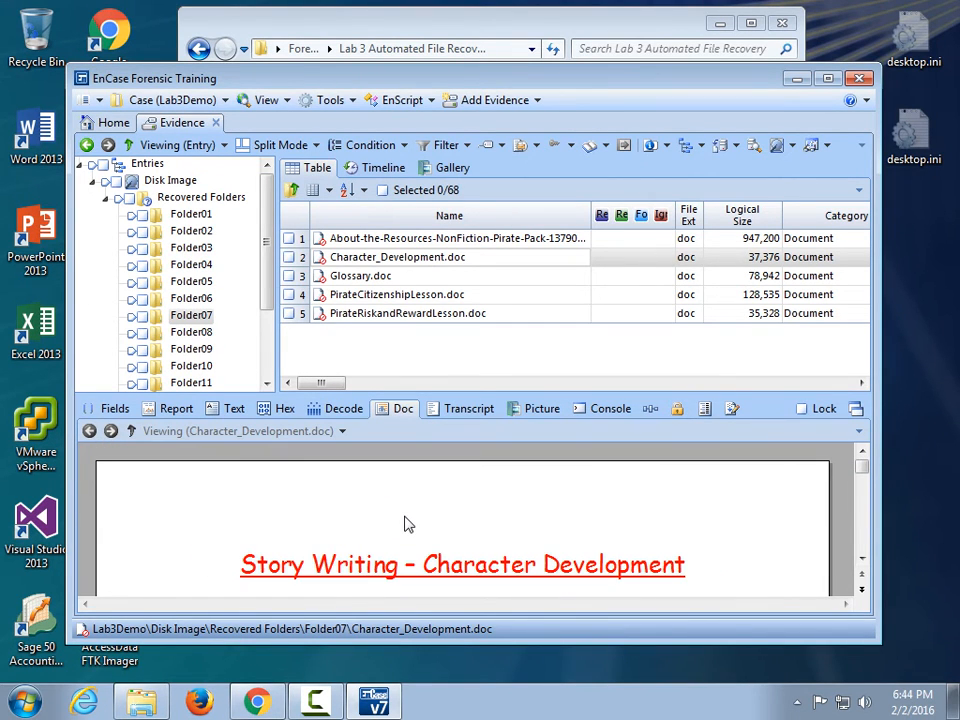
left_click(458, 410)
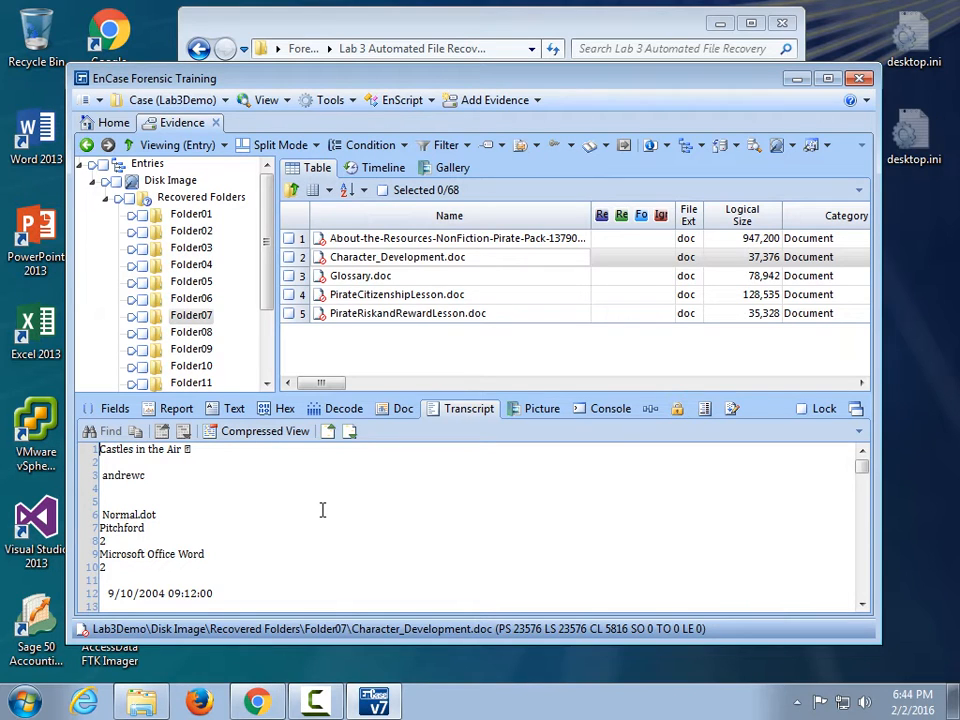
scroll(322, 510, "down", 12)
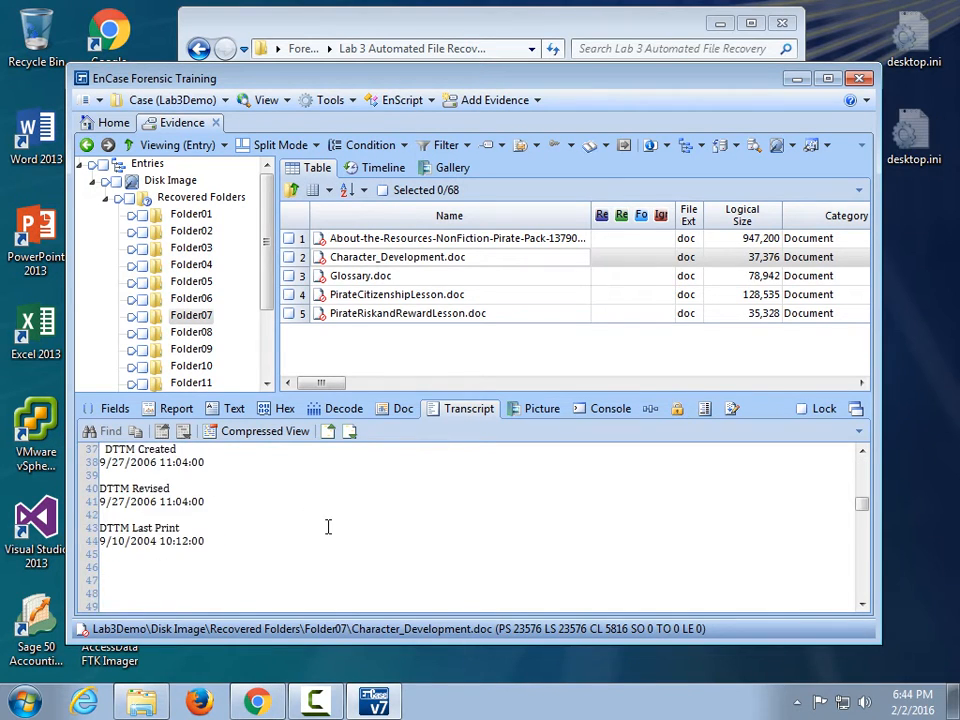
scroll(328, 527, "down", 12)
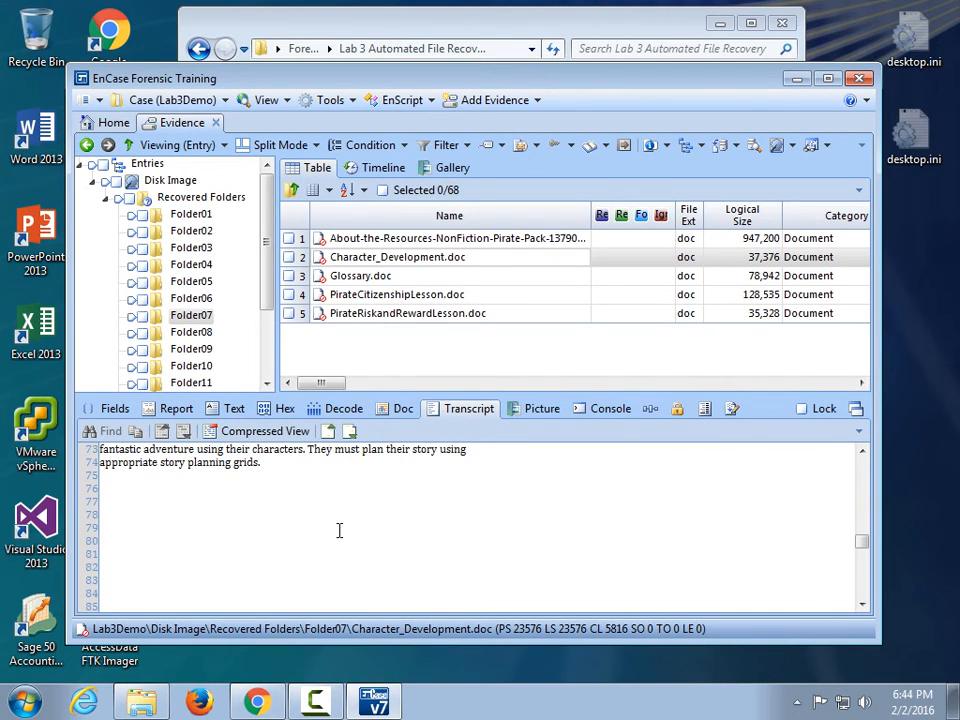
scroll(330, 530, "up", 11)
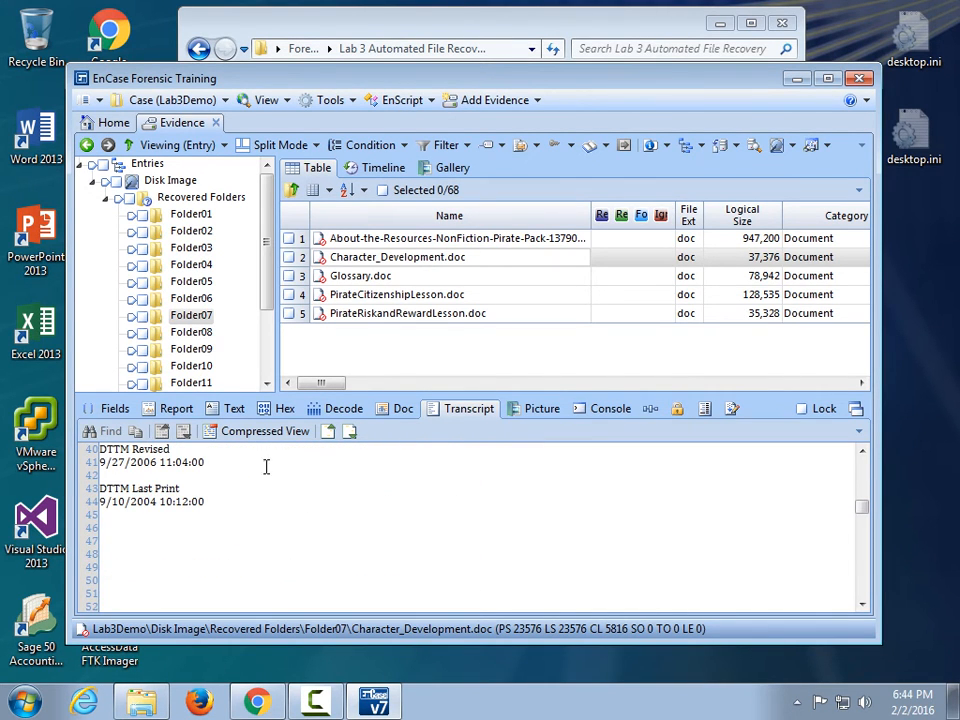
Step: Examine Character_Development.doc's raw contents in hexadecimal and plain text, and return to its transcript
left_click(284, 409)
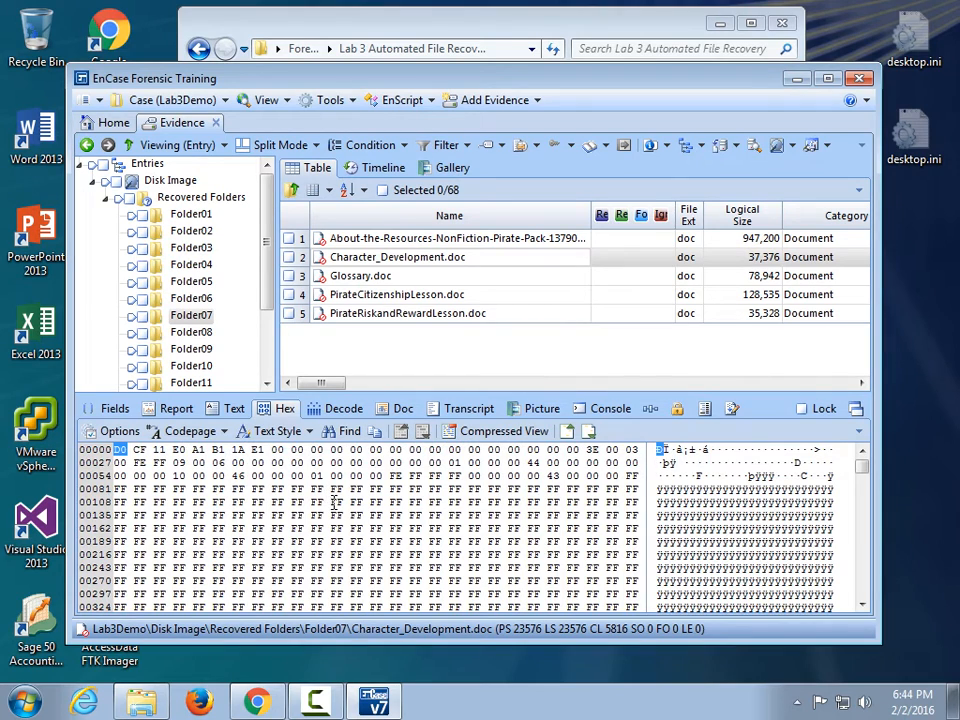
left_click(226, 408)
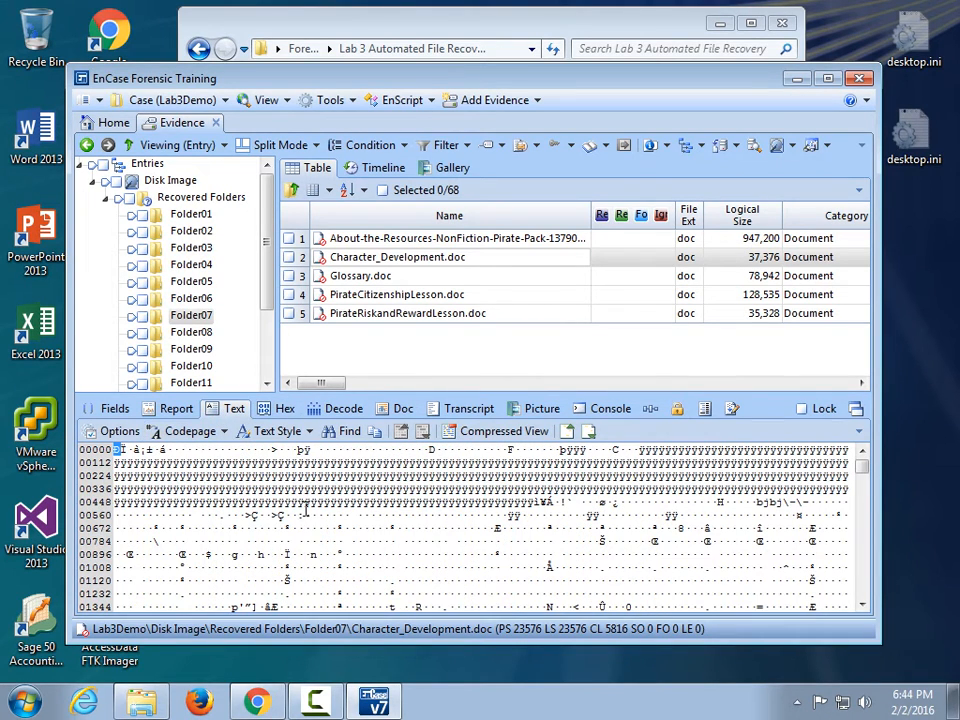
scroll(437, 507, "down", 6)
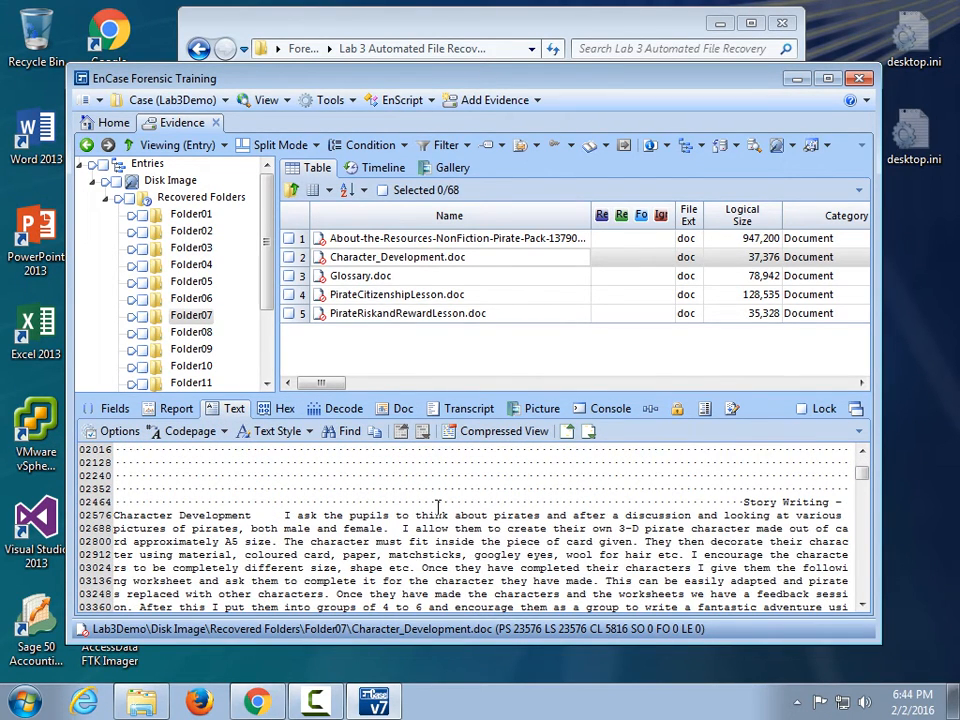
scroll(437, 507, "up", 6)
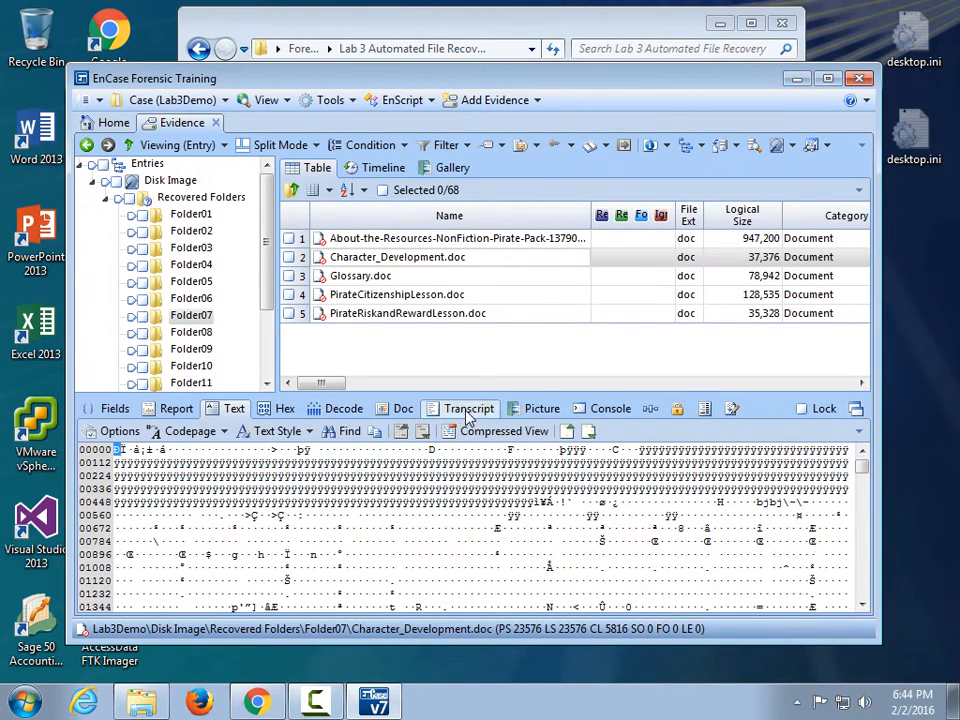
left_click(460, 411)
Step: Review Character_Development.doc's properties in the report and the full list of its metadata fields
left_click(172, 408)
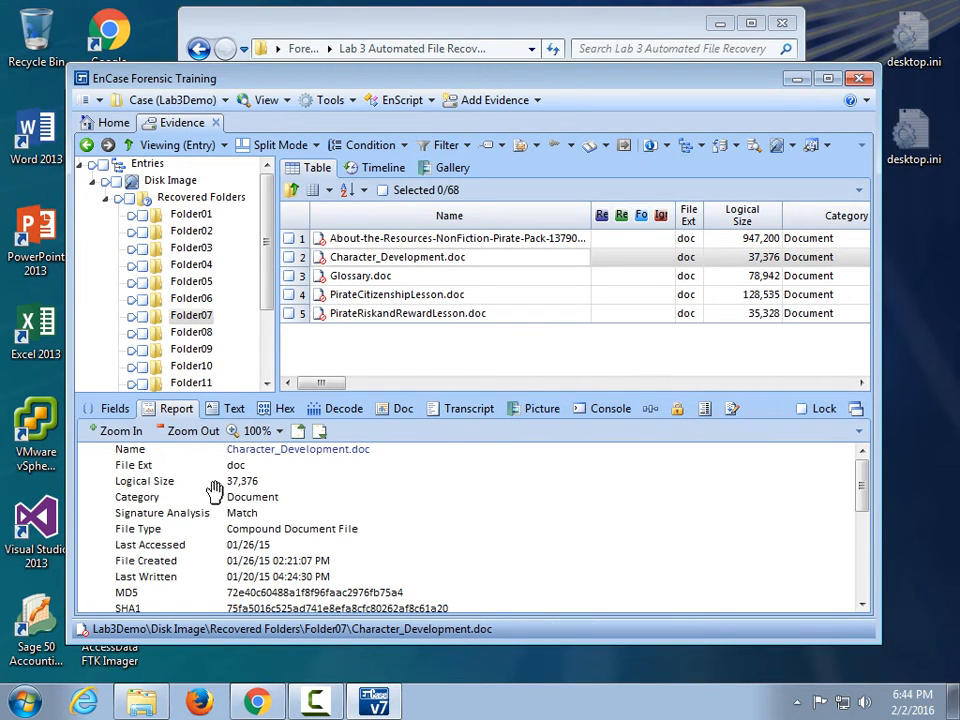
scroll(157, 490, "down", 5)
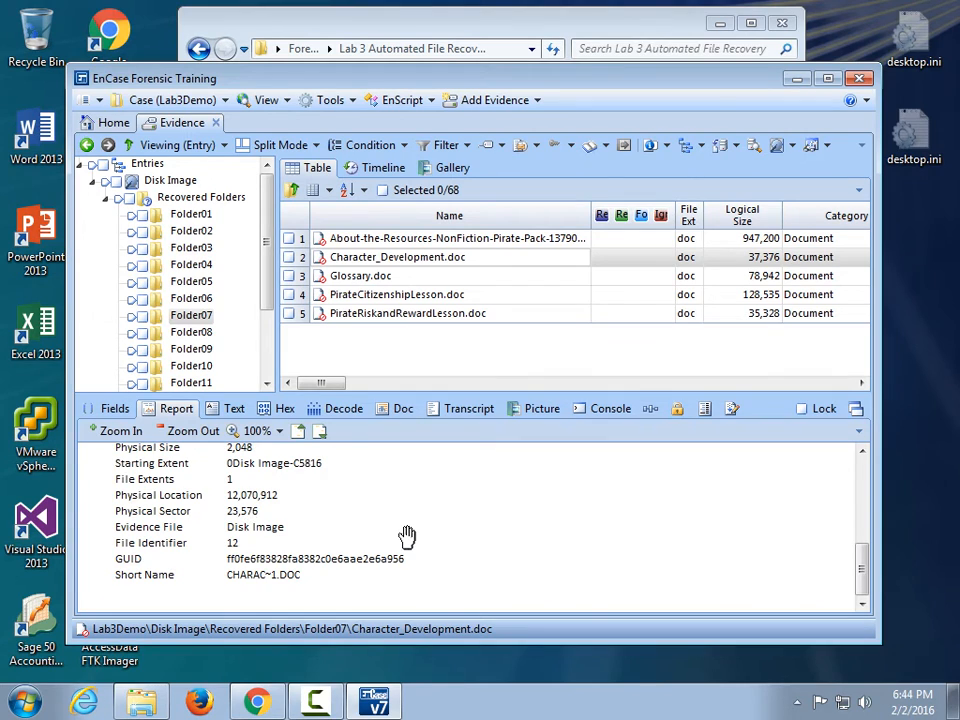
scroll(390, 536, "up", 5)
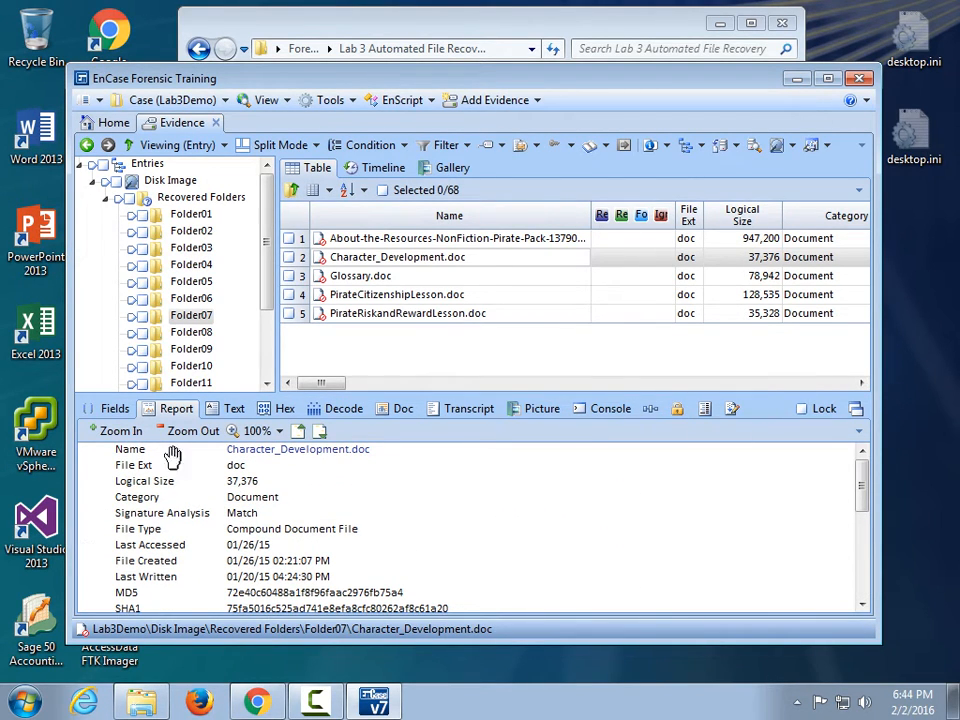
left_click(114, 408)
scroll(255, 516, "down", 3)
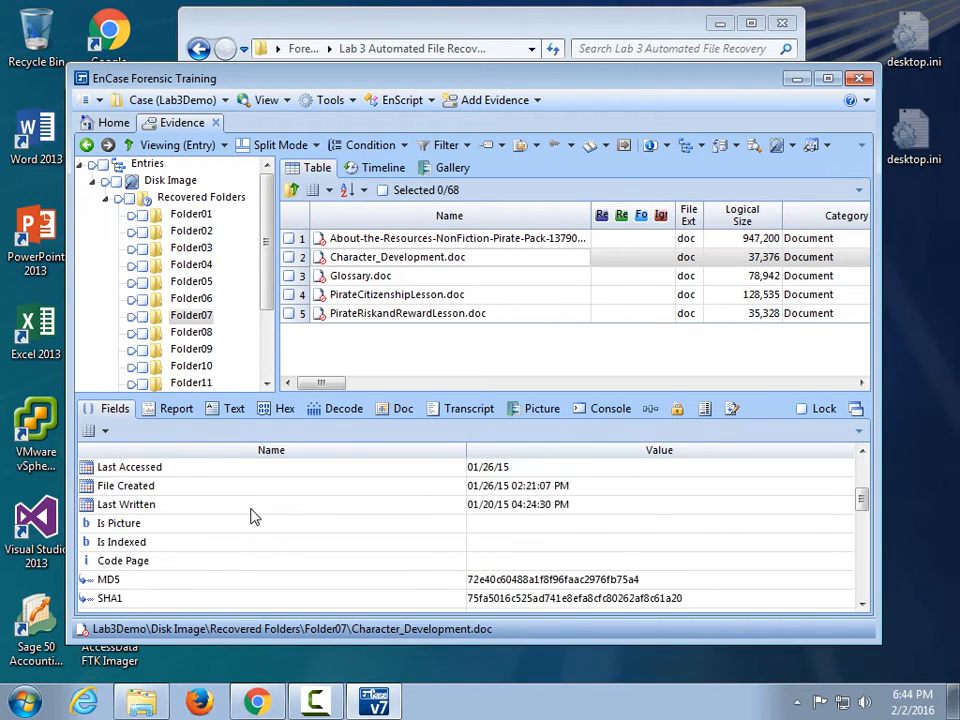
scroll(255, 516, "down", 3)
scroll(253, 514, "up", 8)
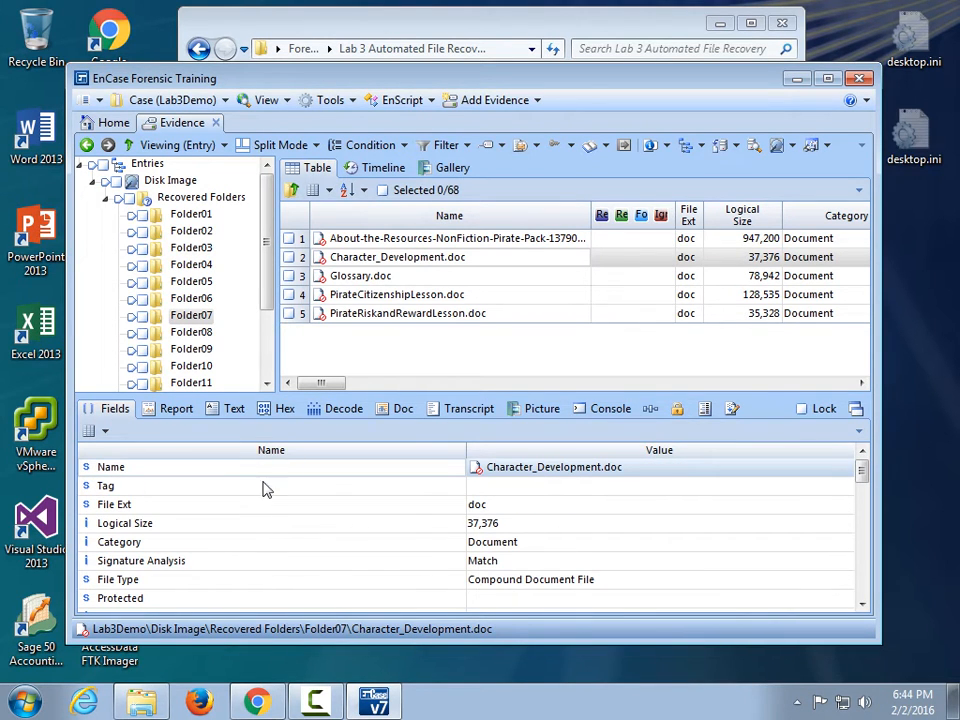
Step: Browse Folder08 and Folder09, render _276.GIF as a document, and check the transcripts of the GIF pictures in Folder09
left_click(192, 332)
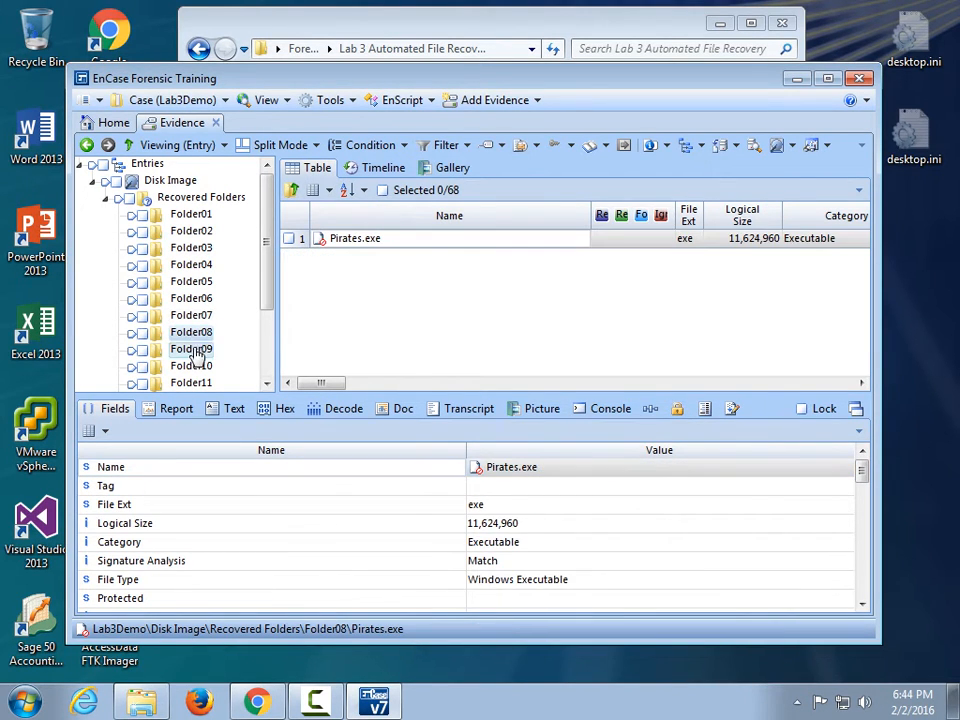
left_click(192, 349)
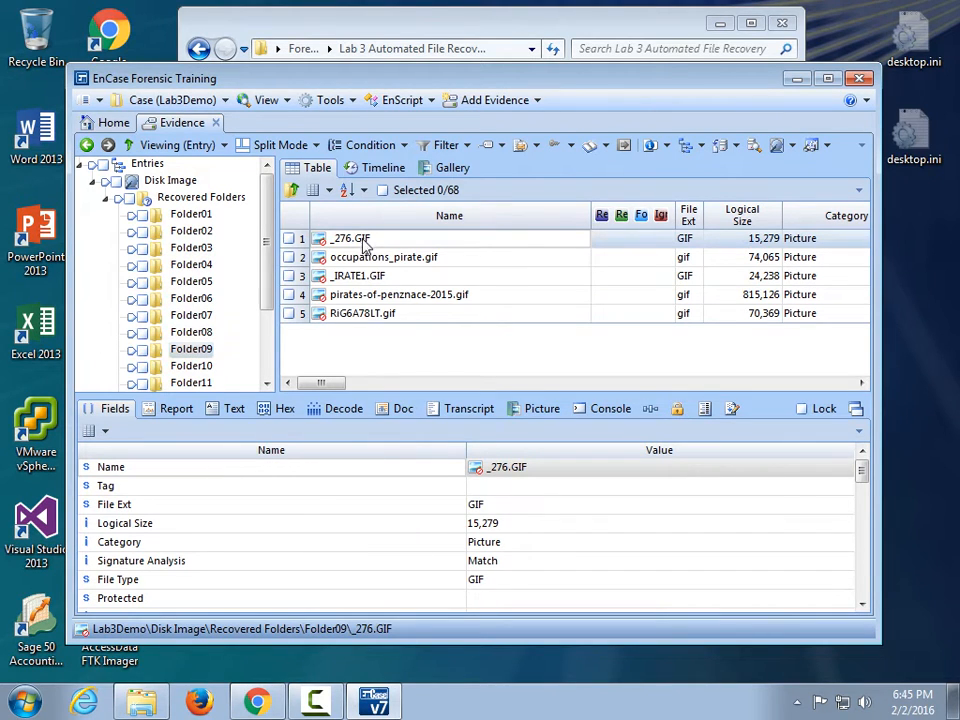
left_click(401, 409)
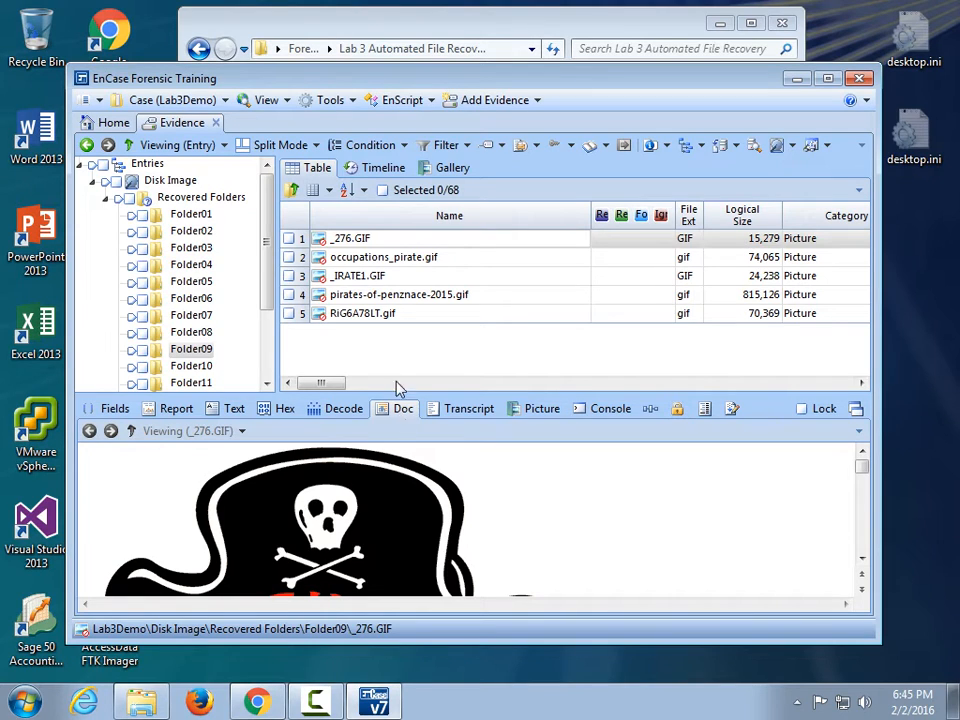
left_click(463, 409)
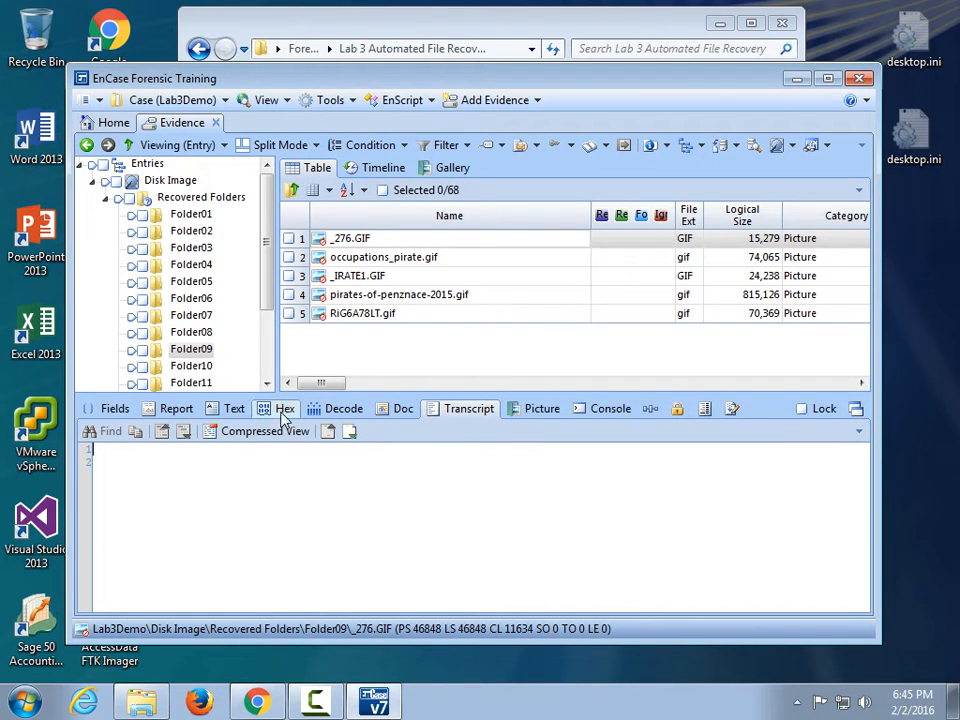
left_click(403, 277)
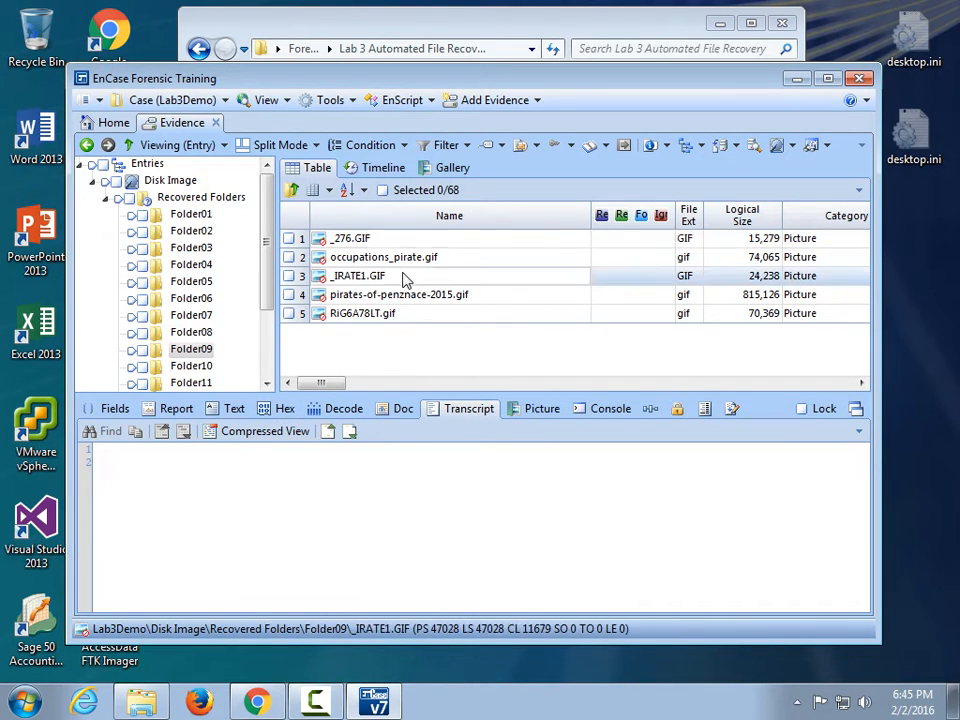
left_click(413, 259)
left_click(405, 296)
left_click(402, 314)
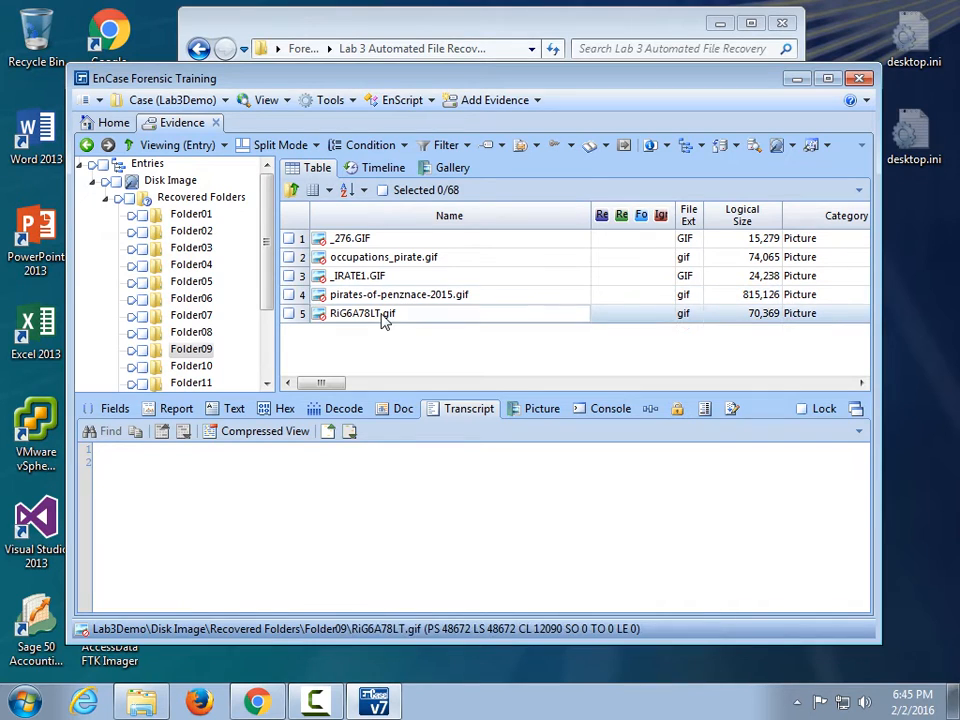
Step: Examine the metadata fields of RiG6A78LT.gif, including its hashes, paths and physical location
left_click(115, 408)
scroll(253, 521, "down", 6)
scroll(253, 528, "down", 6)
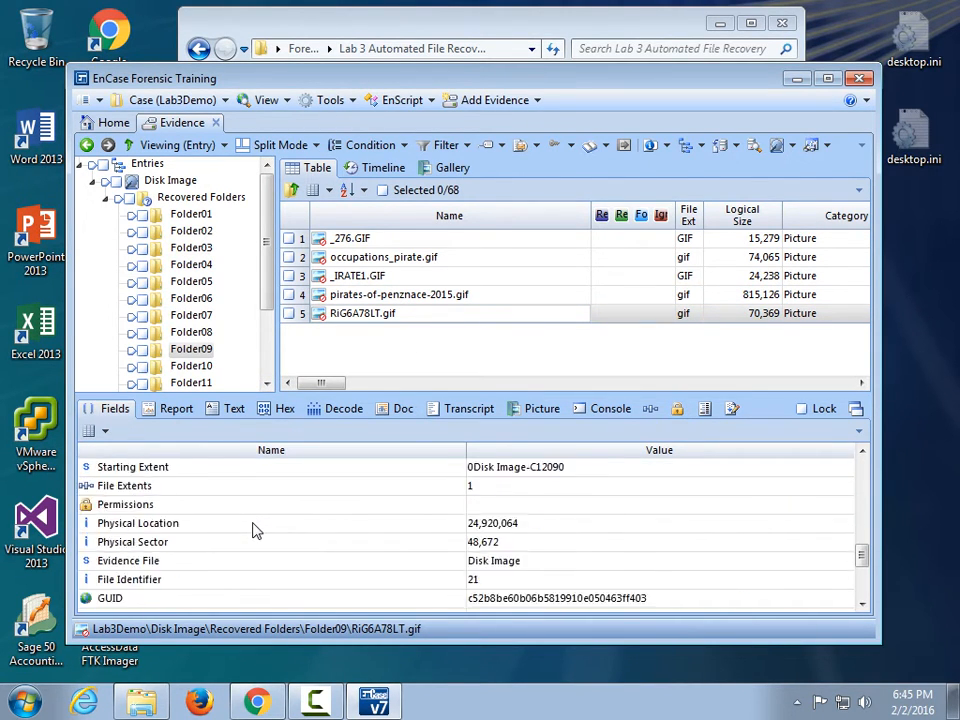
scroll(253, 528, "up", 5)
scroll(253, 521, "up", 6)
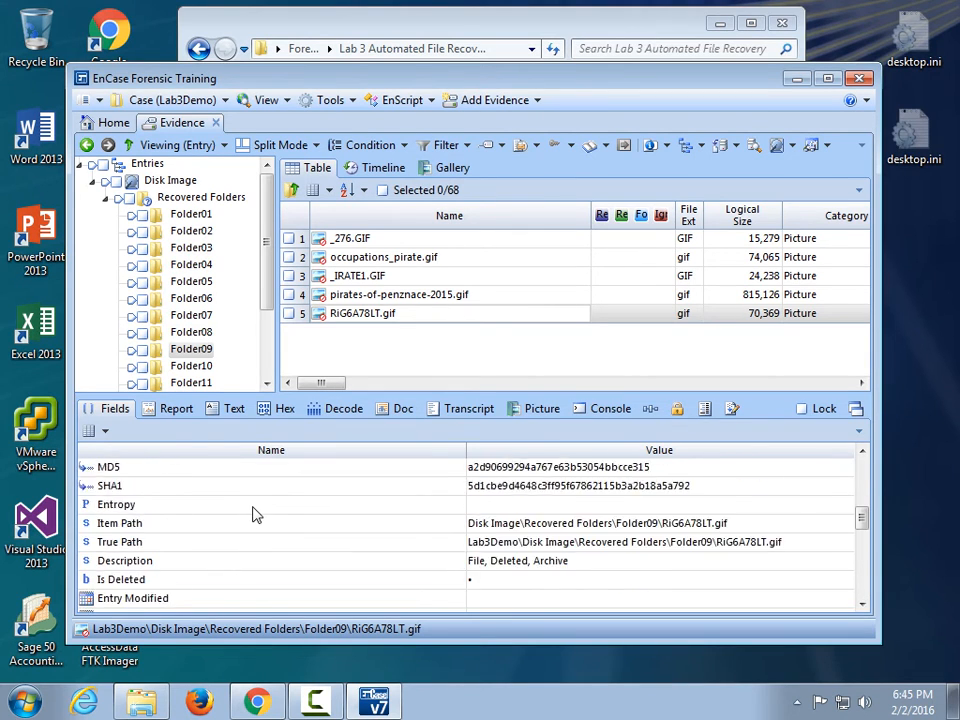
Step: Browse Folder08 and Folder10 through Folder12, rendering Folder10's 83f28e5afc74f590a6e2413a2c6ca315.jpg in the document view
left_click(209, 336)
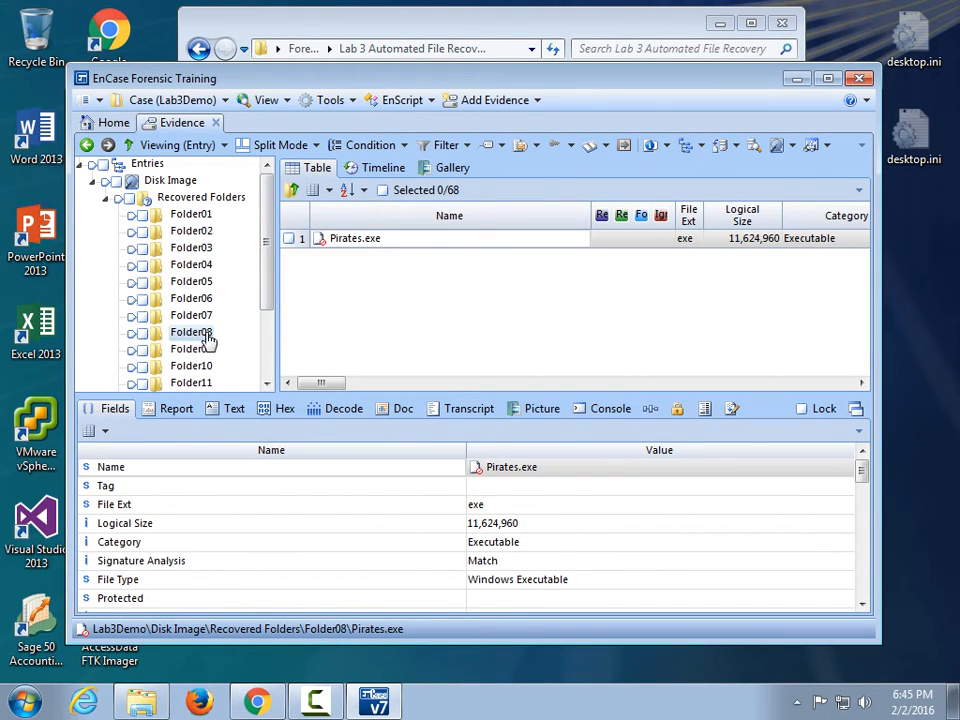
left_click(178, 366)
scroll(178, 366, "down", 2)
left_click(441, 277)
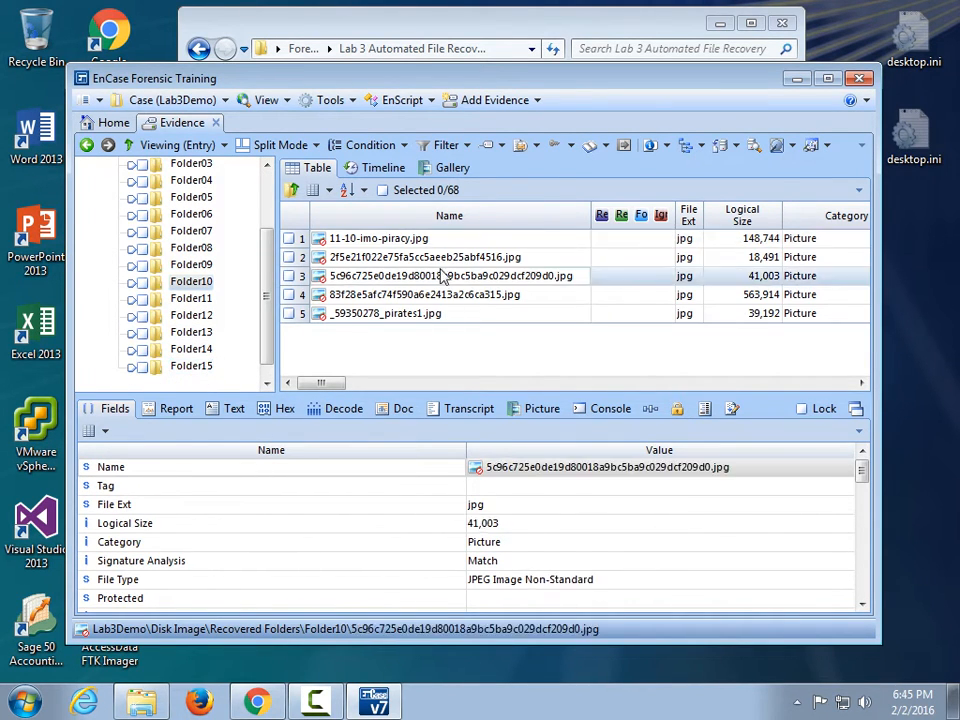
left_click(443, 295)
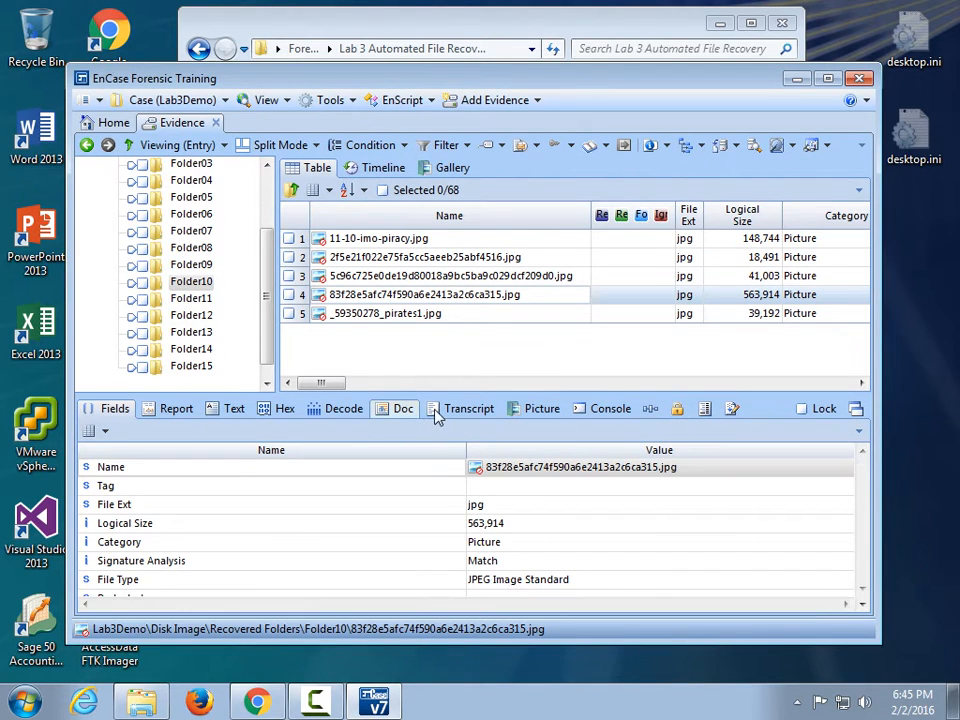
left_click(404, 410)
scroll(474, 480, "down", 3)
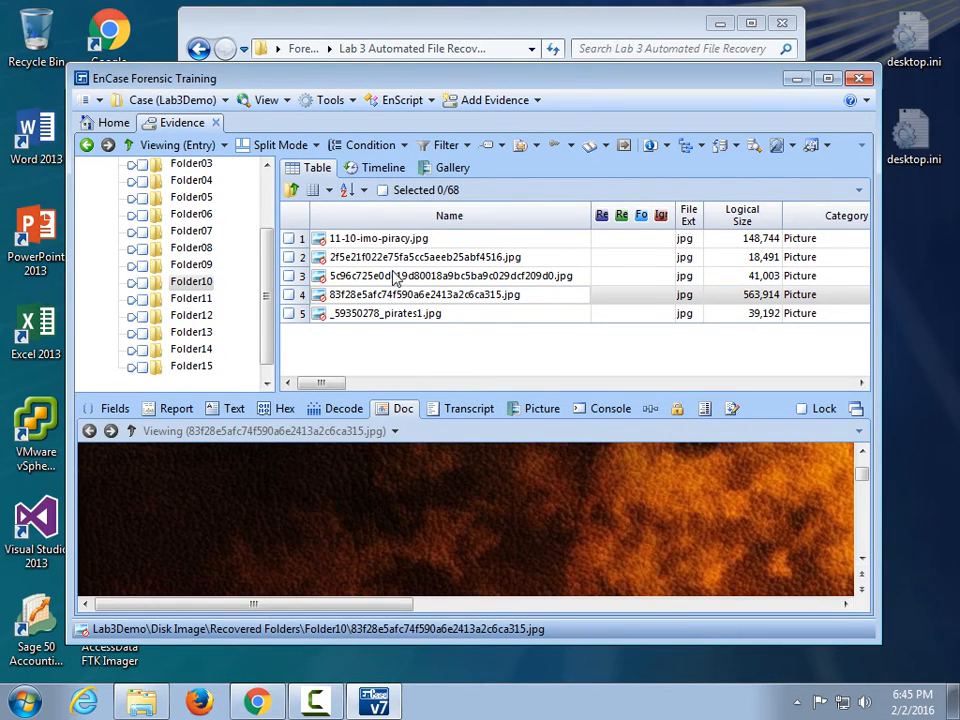
left_click(196, 301)
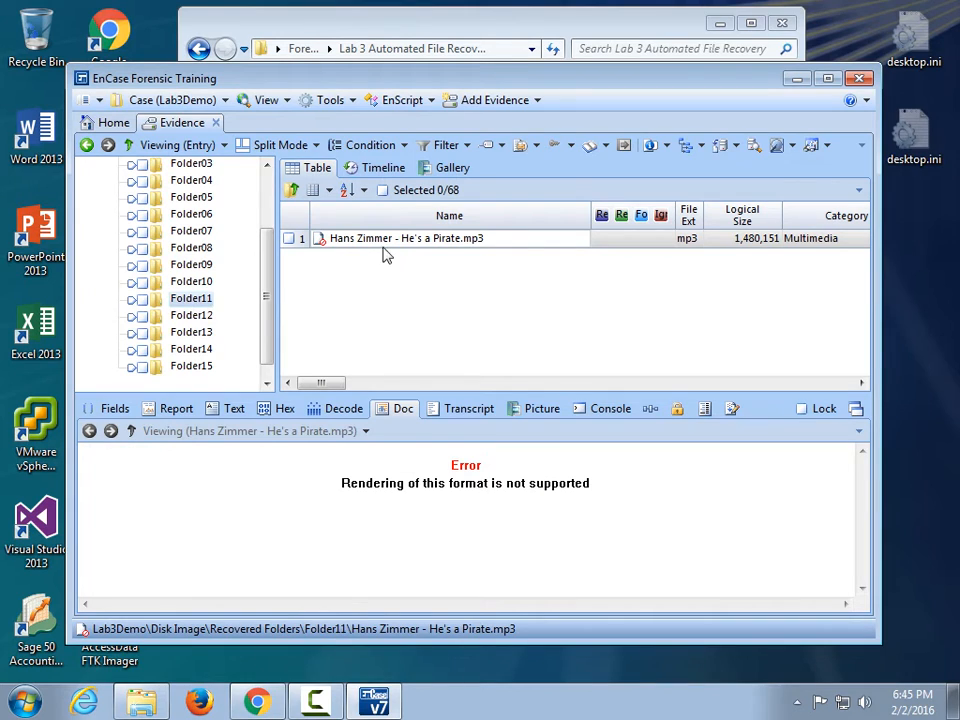
left_click(194, 318)
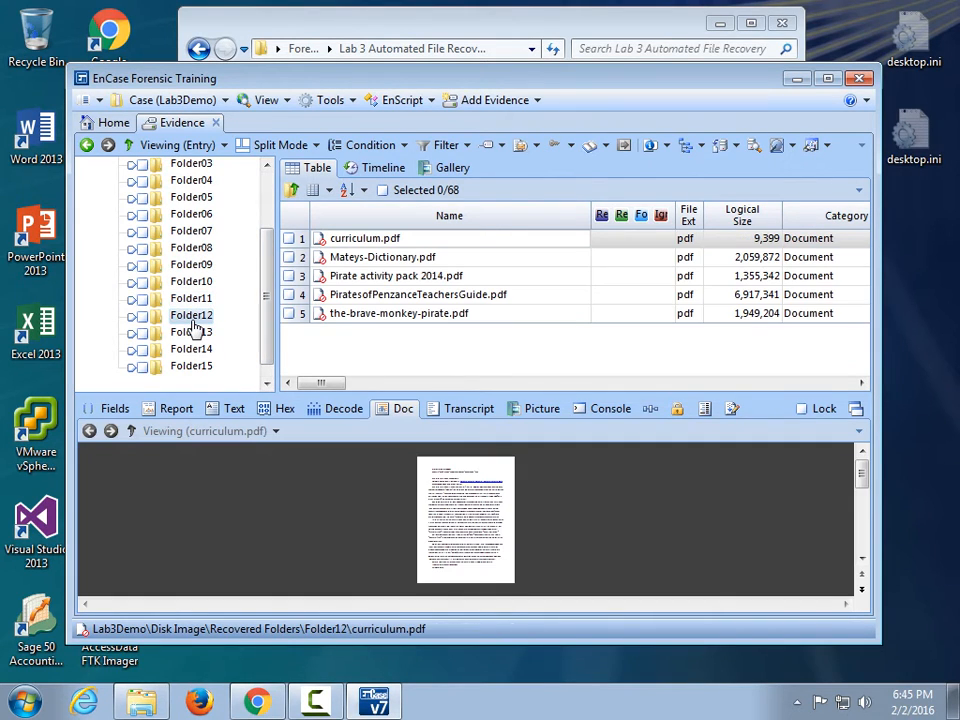
Step: Return to Folder07 and view its About-the-Resources-NonFiction-Pirate-Pack document rendered and as a properties report
left_click(200, 248)
left_click(199, 239)
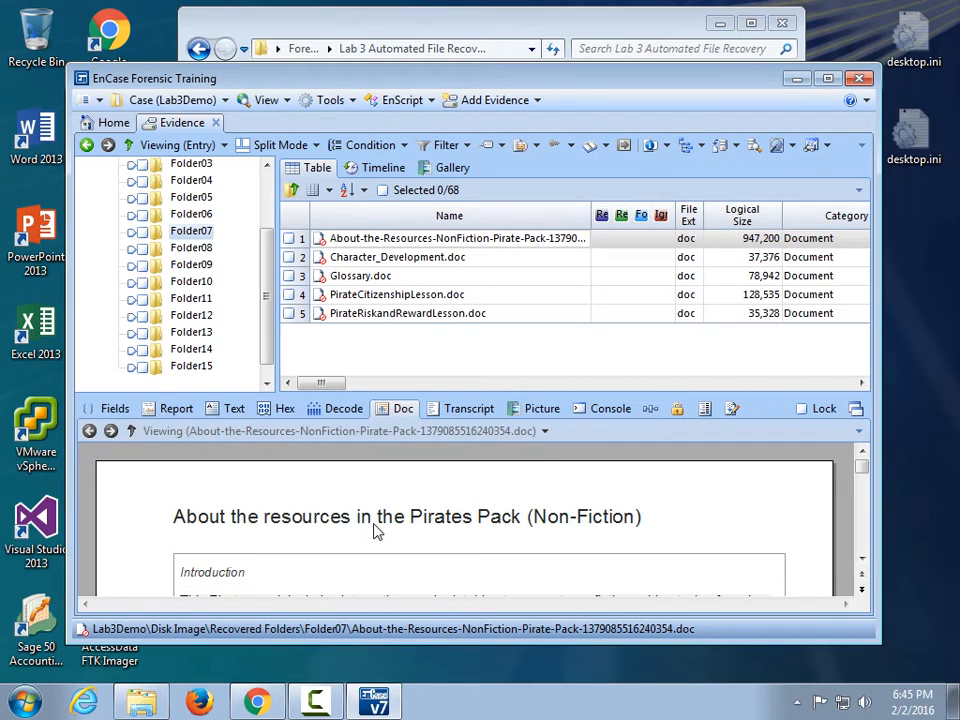
scroll(377, 531, "up", 2)
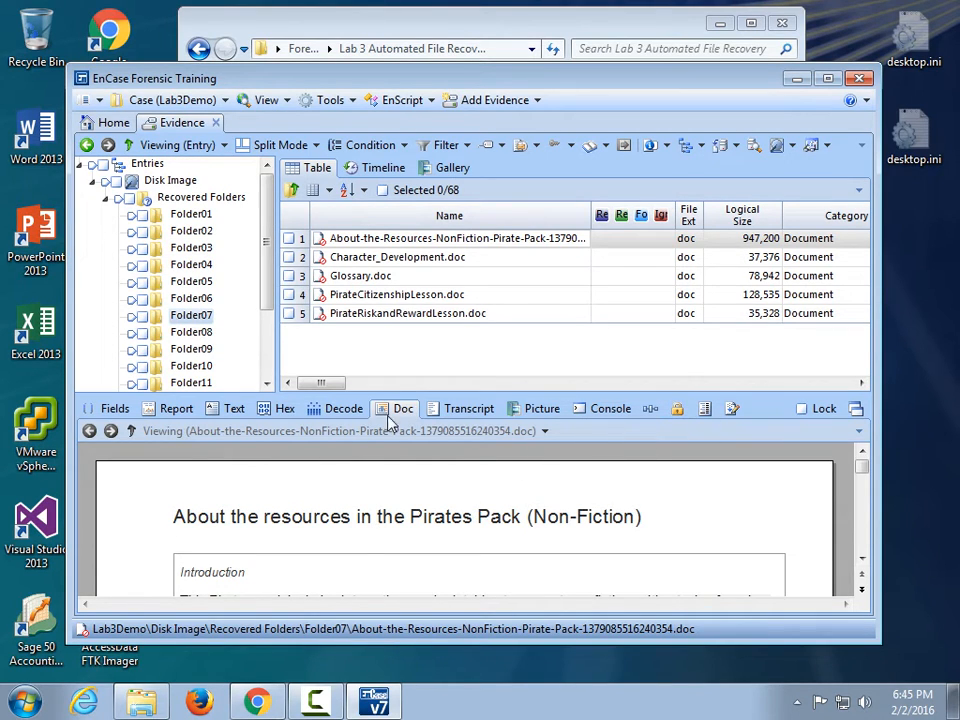
left_click(165, 418)
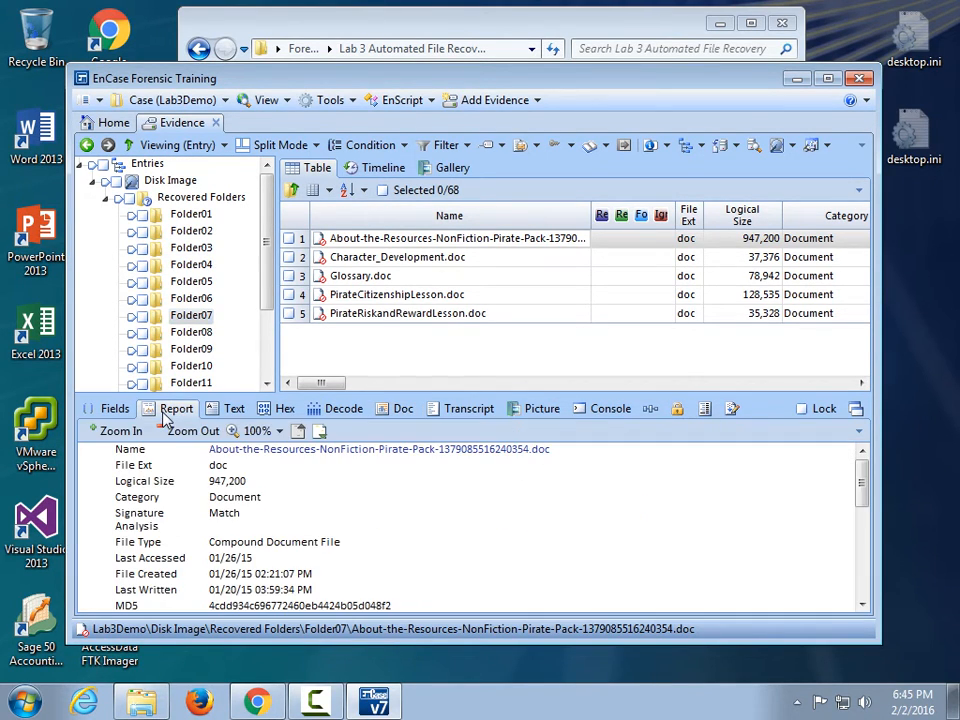
Step: Read the transcripts of the About-the-Resources document and Glossary.doc, and highlight Glossary.doc's first "HP Authorized Customer" line
left_click(463, 411)
scroll(326, 463, "down", 1)
scroll(306, 463, "up", 1)
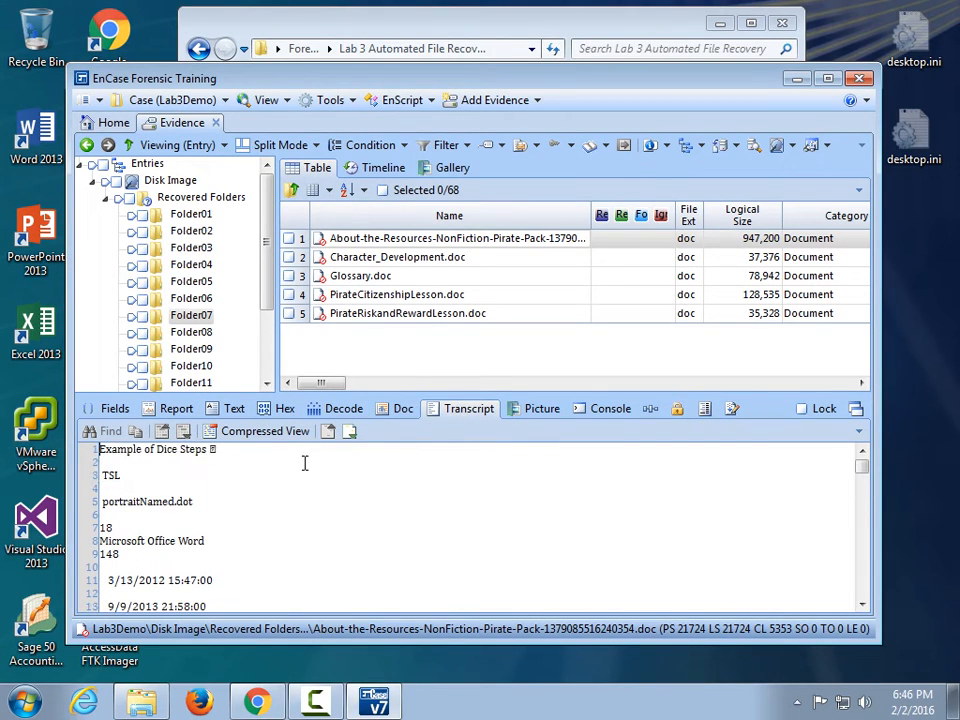
left_click(369, 275)
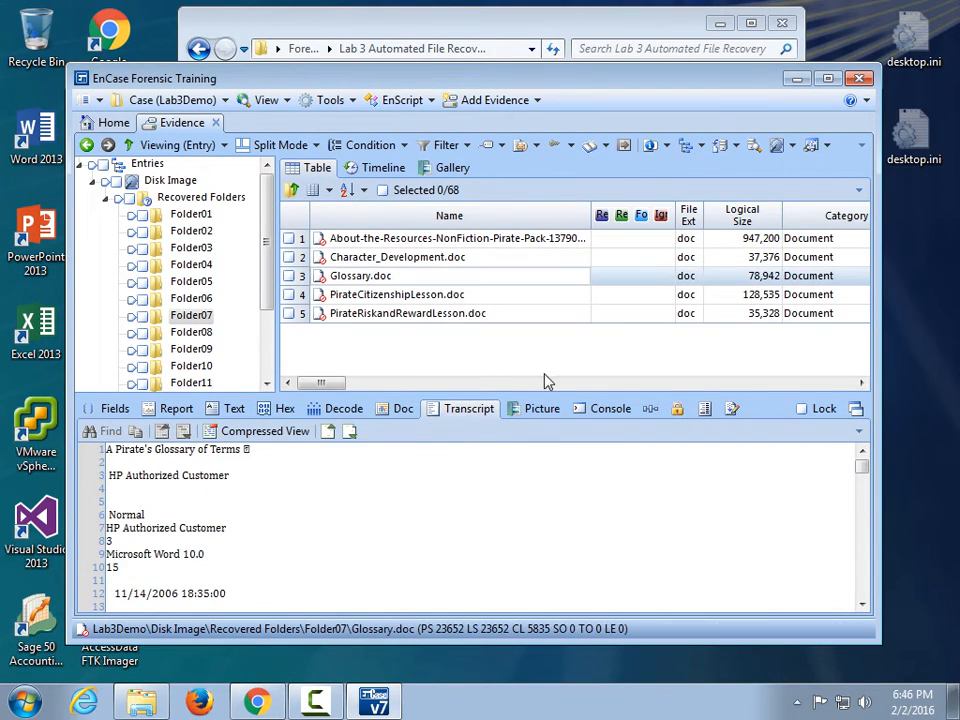
left_click_drag(104, 477, 233, 481)
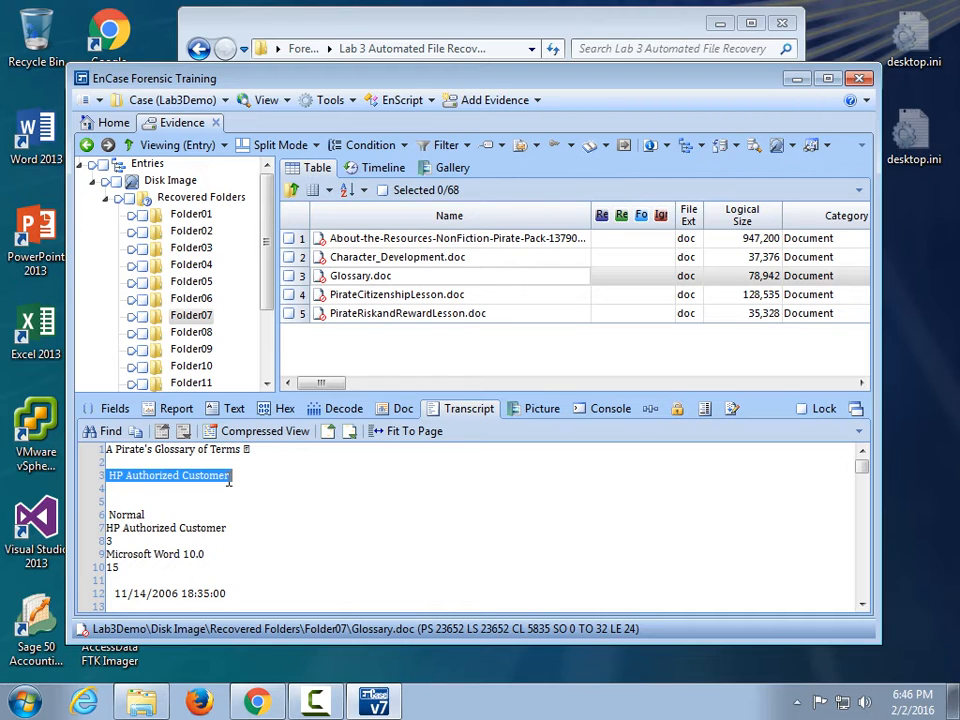
Step: Read the transcripts of PirateCitizenshipLesson.doc and PirateRiskandRewardLesson.doc, and go through those of Folder07's other three documents
left_click(440, 295)
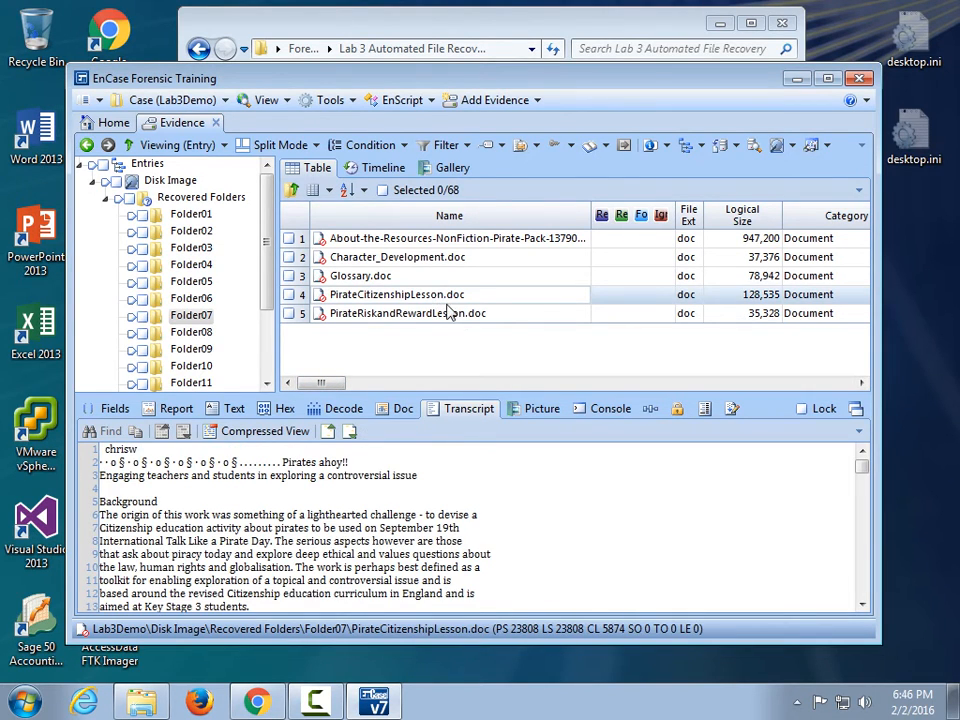
left_click(452, 316)
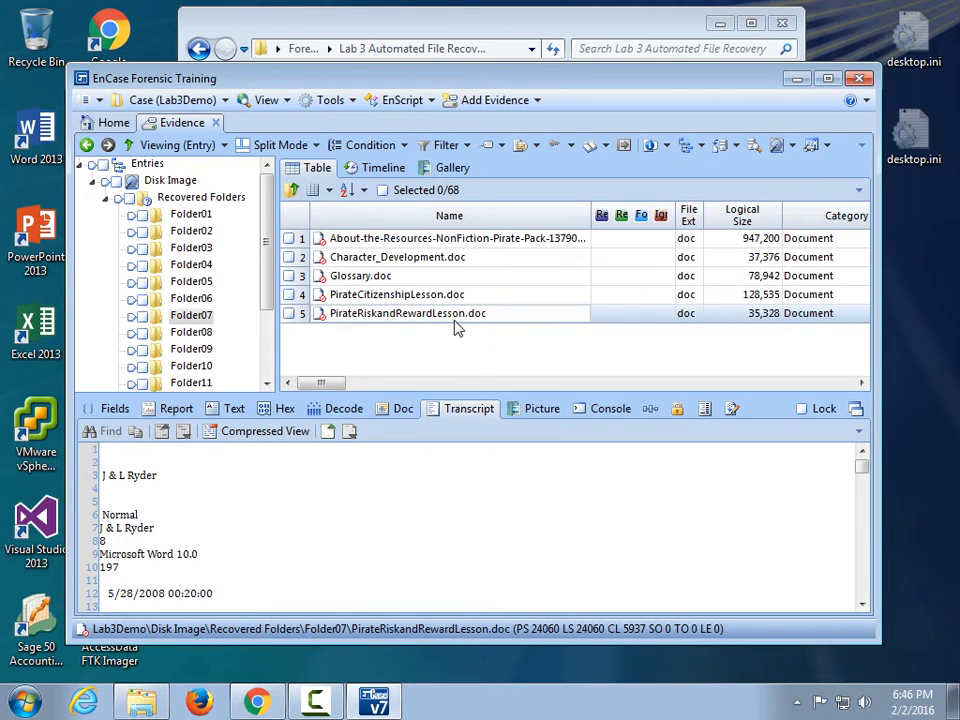
left_click(437, 241)
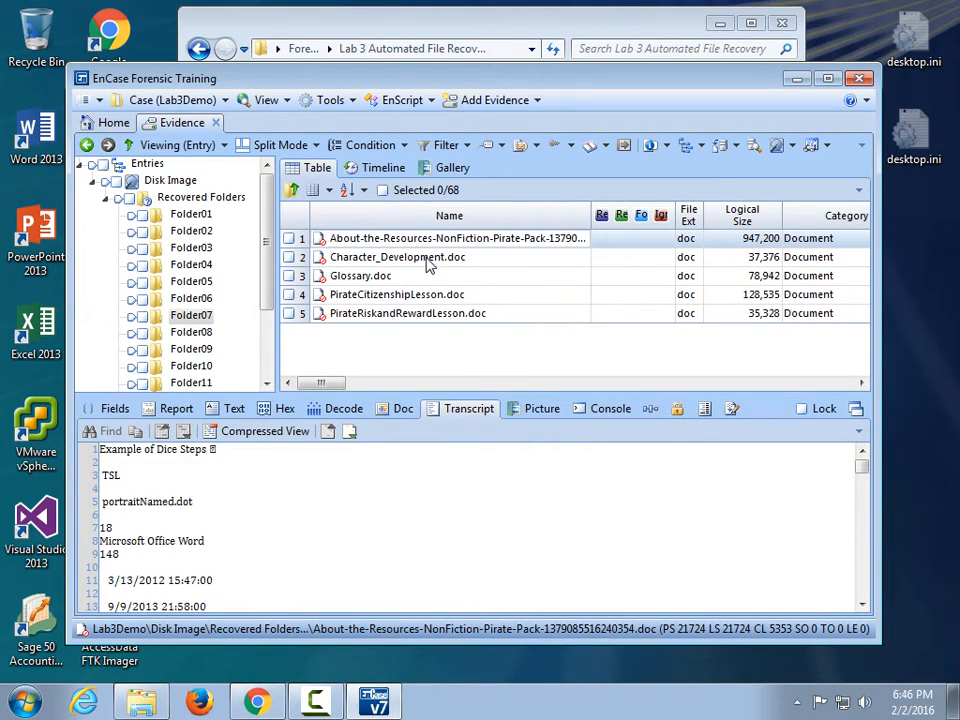
left_click(426, 259)
left_click(403, 275)
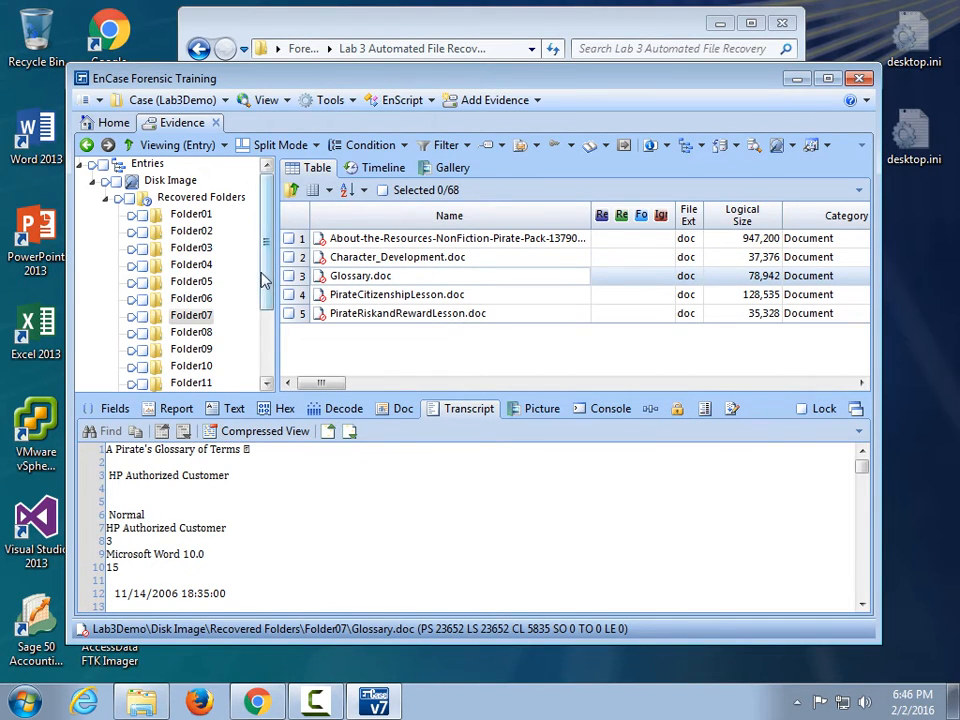
Step: Browse the recovered folders in reverse order from Folder06 to Folder02
left_click(191, 298)
left_click(195, 282)
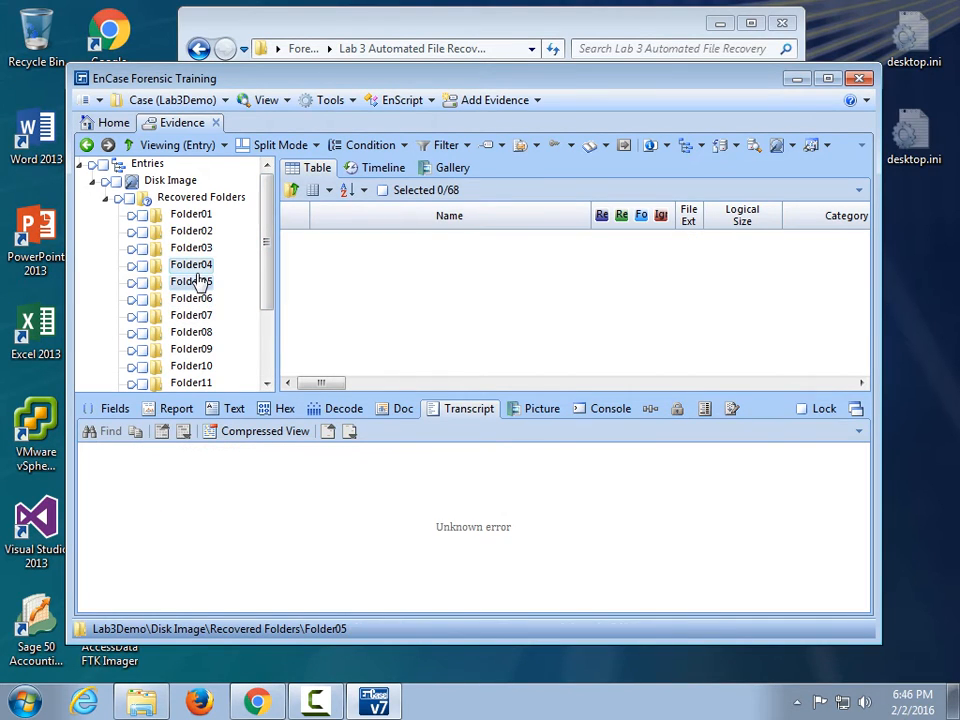
left_click(196, 266)
left_click(194, 250)
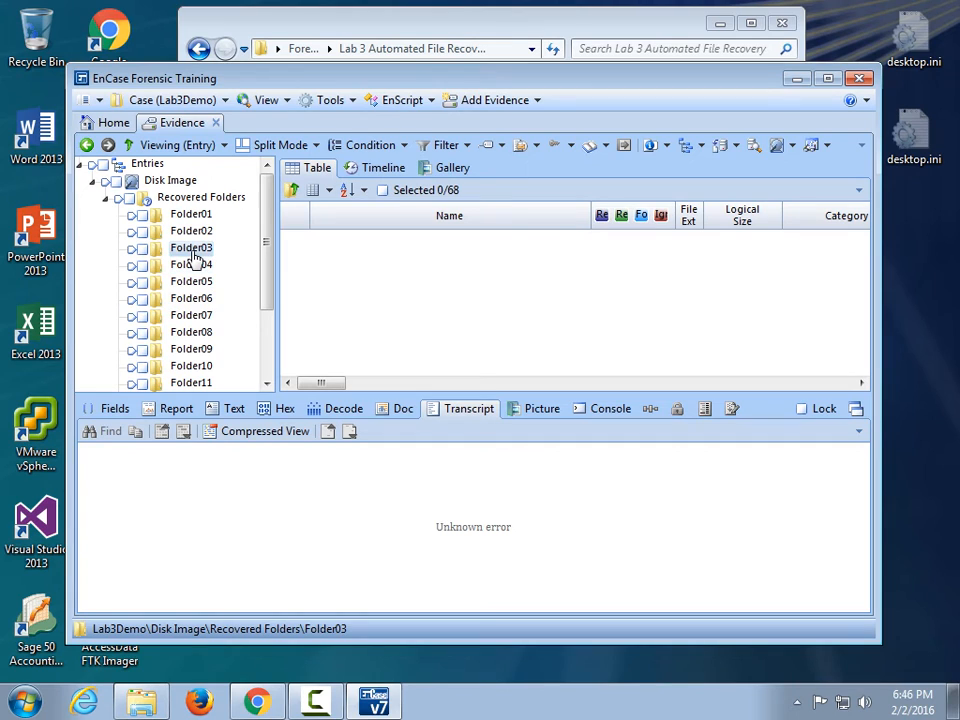
left_click(191, 232)
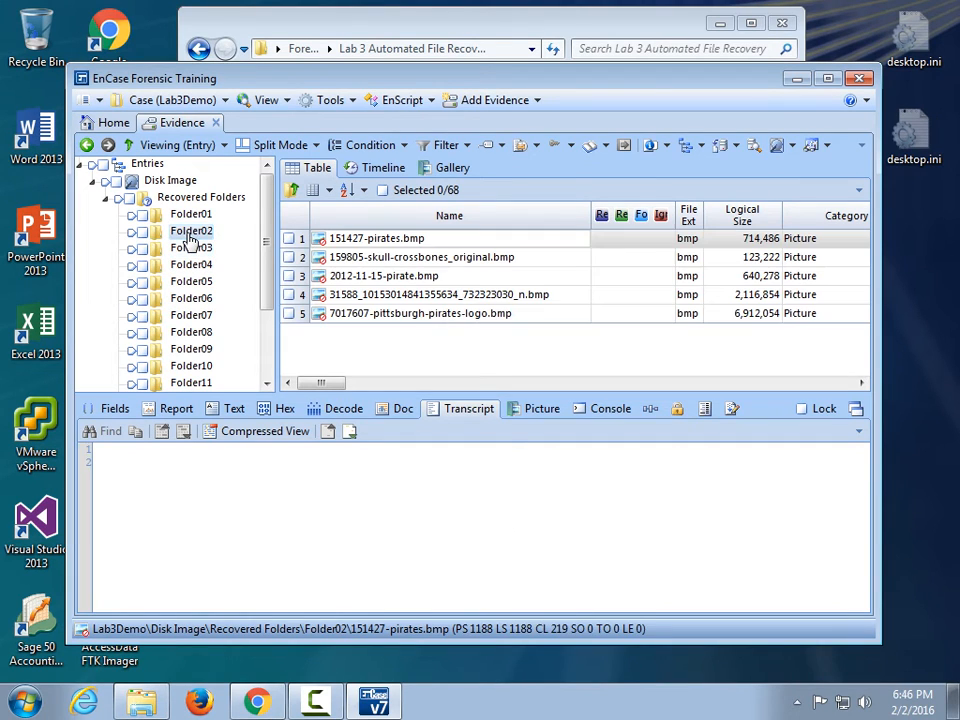
Step: Render Folder02's bitmaps in the document view, from 159805-skull-crossbones_original.bmp through 7017607-pittsburgh-pirates-logo.bmp
left_click(393, 260)
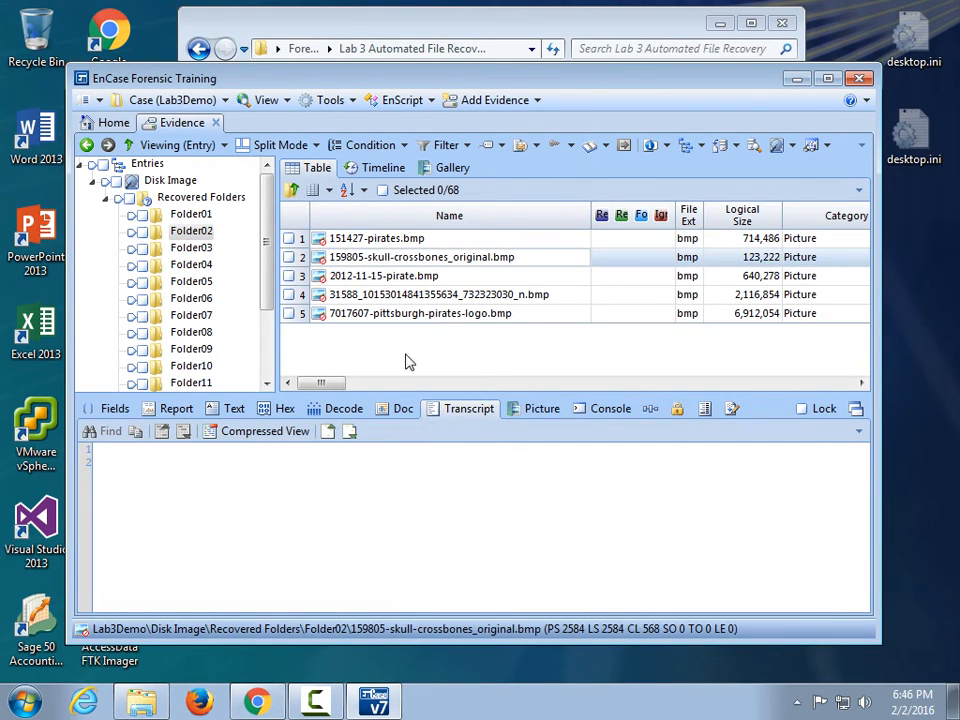
left_click(405, 409)
left_click(395, 278)
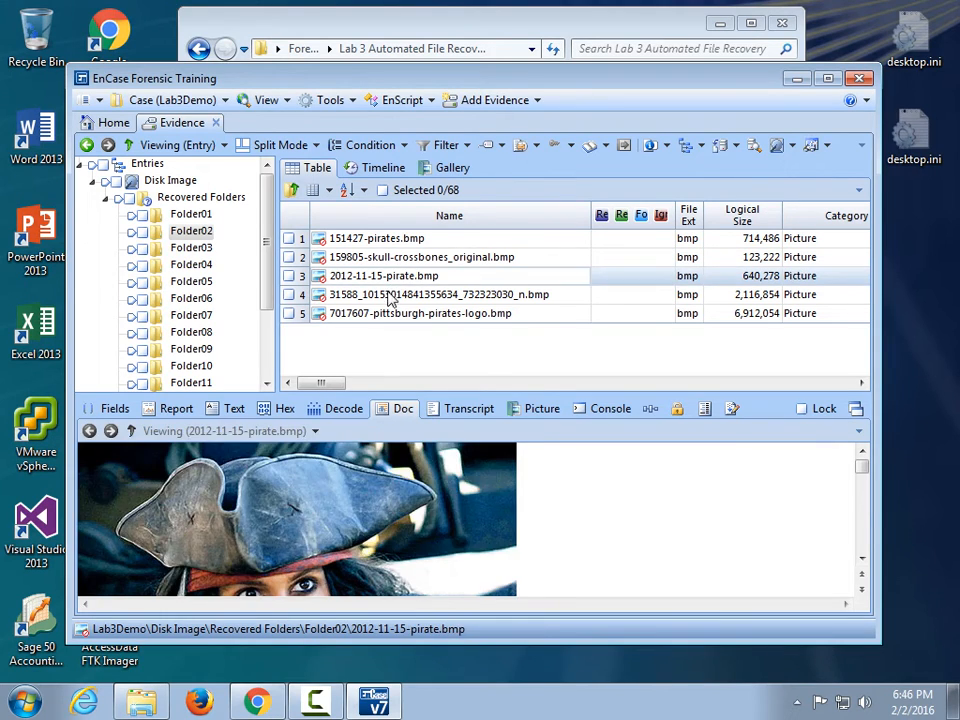
left_click(390, 295)
left_click(388, 315)
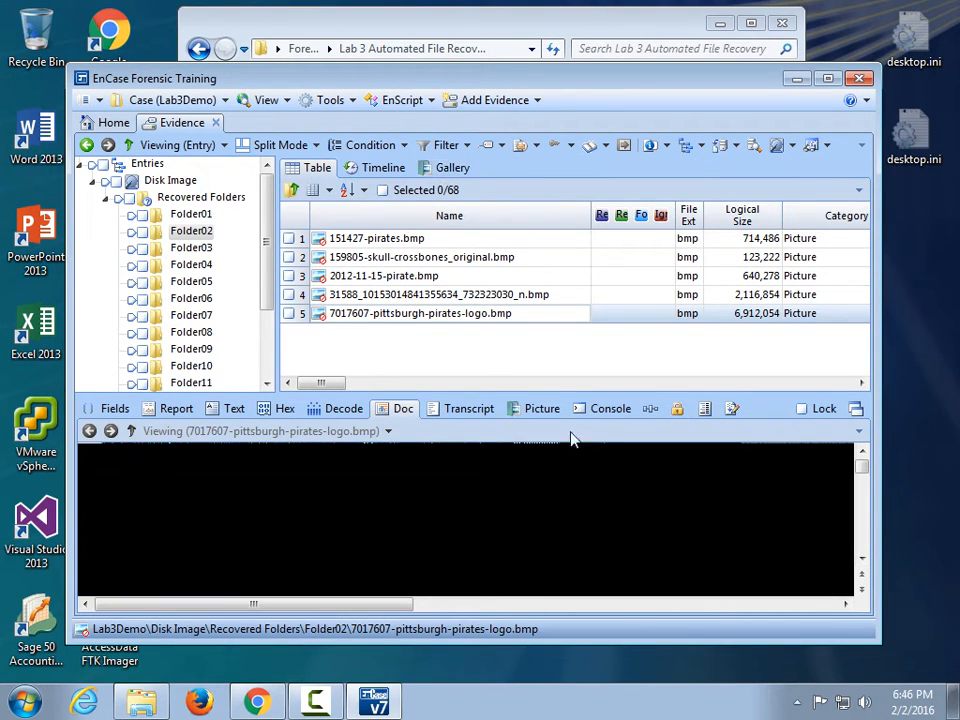
Step: View all five Folder02 bitmaps as pictures, from 7017607-pittsburgh-pirates-logo.bmp to 151427-pirates.bmp
left_click(542, 409)
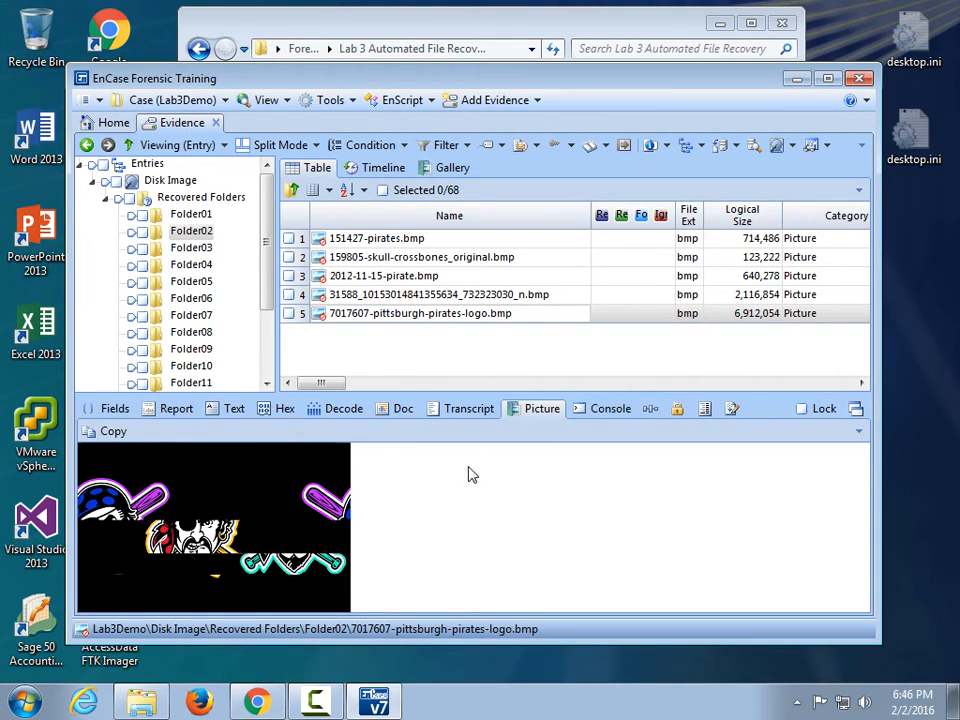
left_click(413, 276)
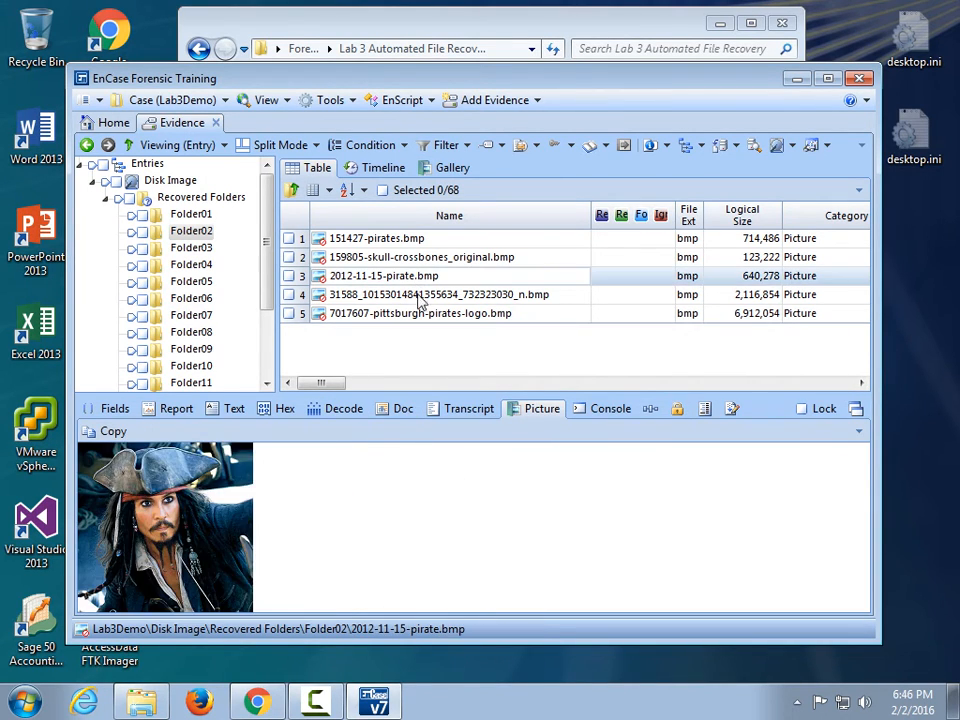
left_click(414, 294)
left_click(414, 313)
left_click(445, 257)
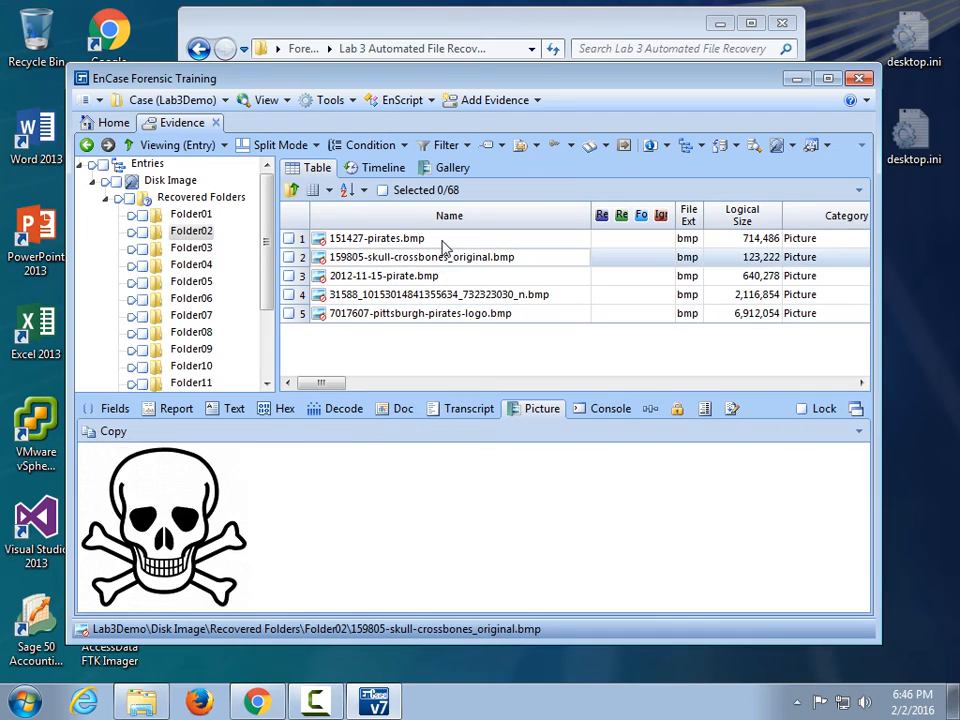
left_click(444, 239)
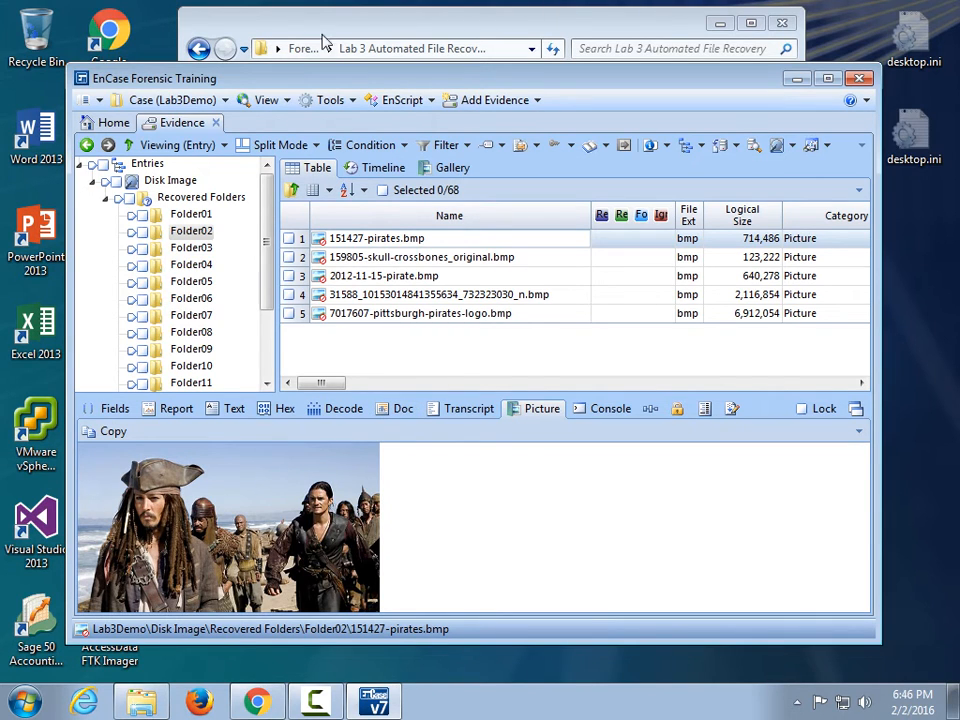
Step: Look through Folder01's recovered spreadsheets and render pirates_by_nation List.xls in the document view
left_click(203, 216)
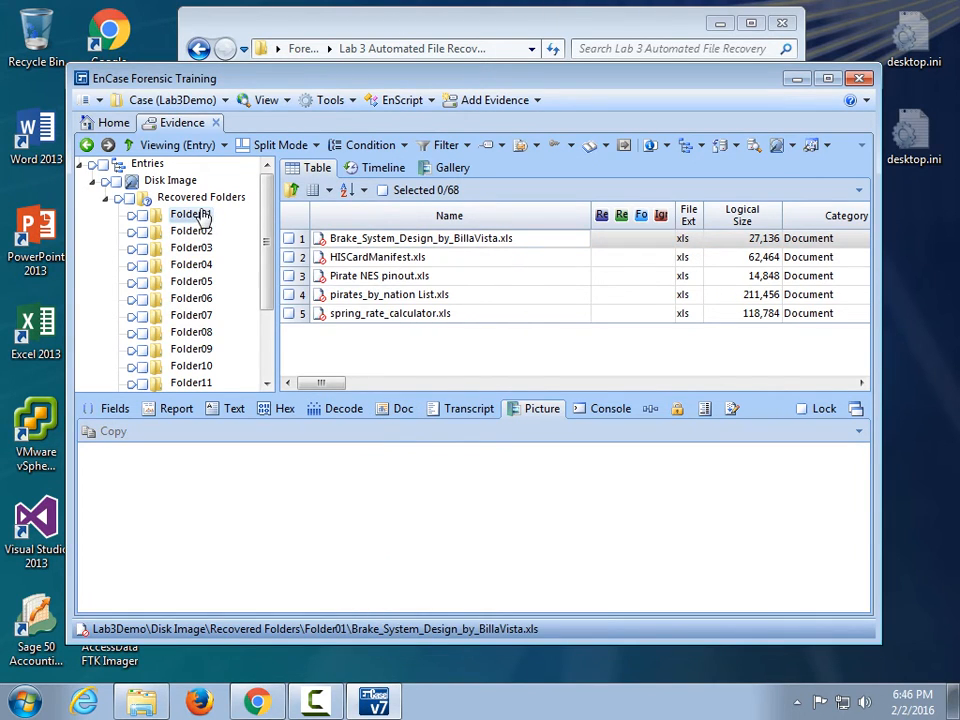
left_click(386, 259)
left_click(381, 280)
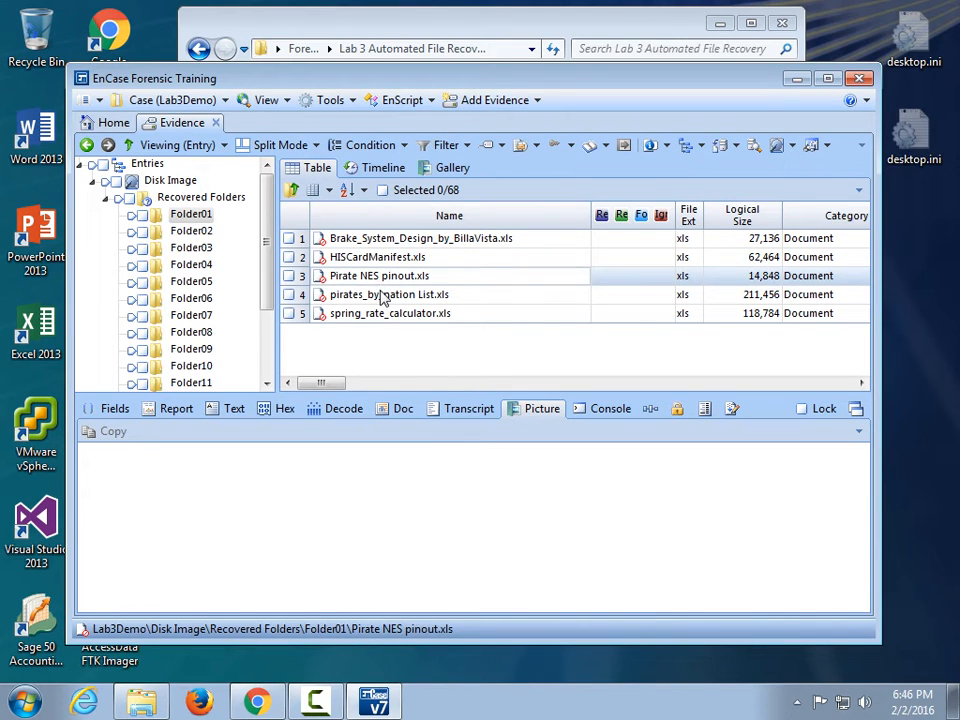
left_click(384, 295)
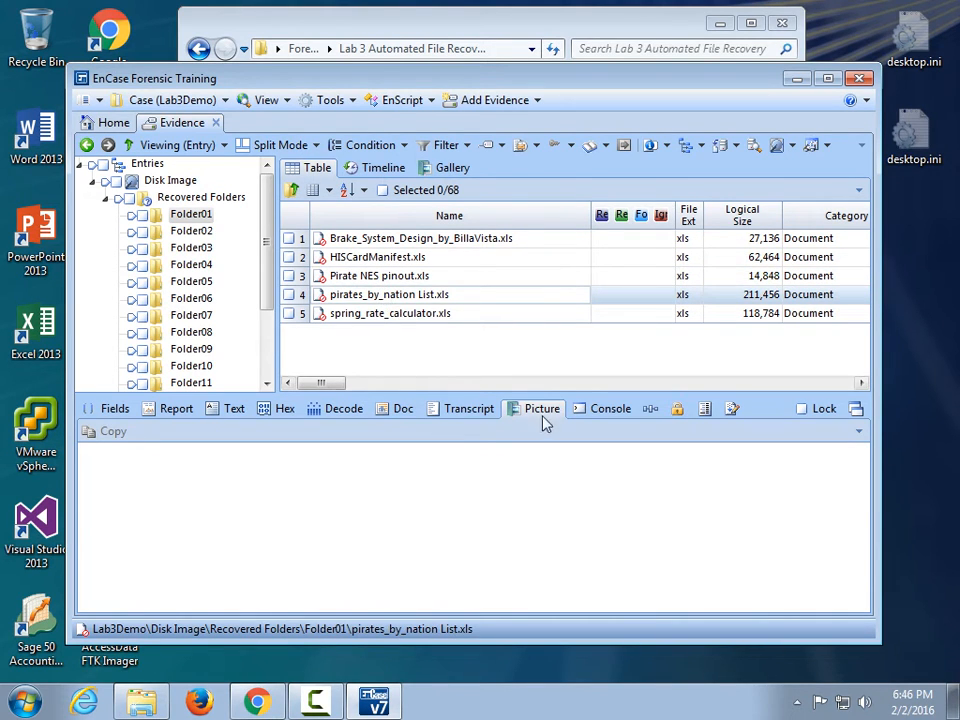
left_click(401, 408)
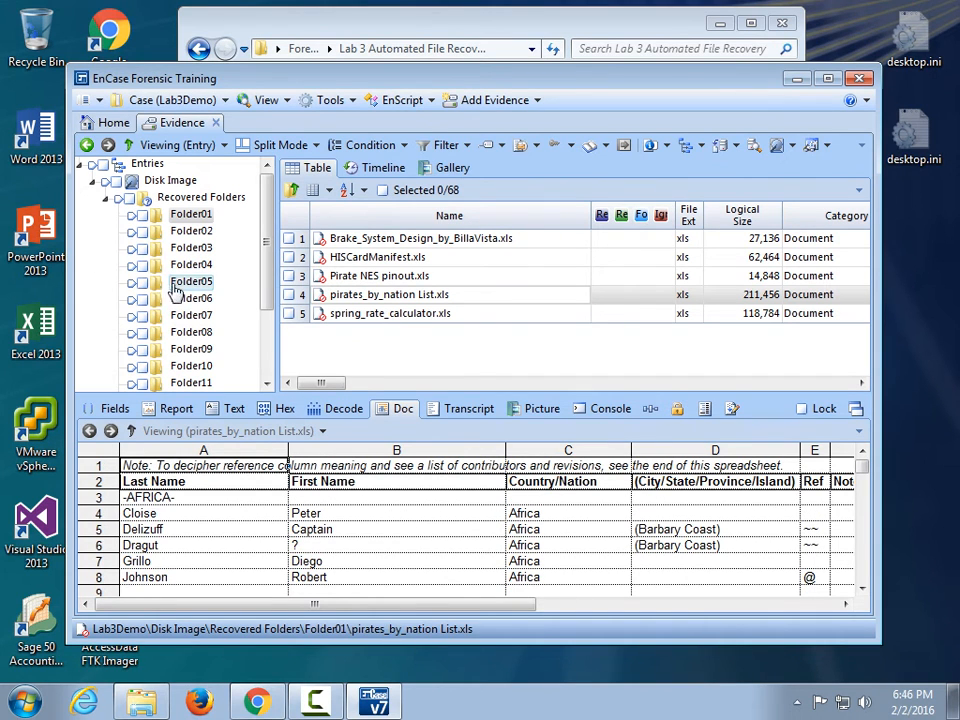
Step: Browse the recovered folders in order from Folder02 to Folder12, checking each one's contents in the document view
left_click(191, 232)
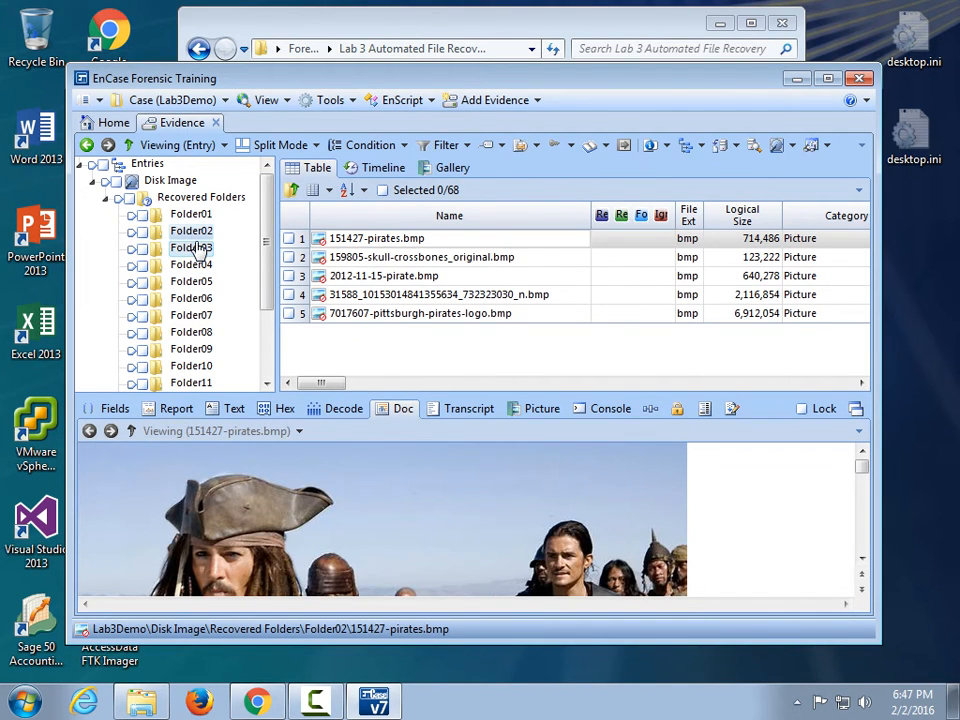
left_click(196, 248)
key("Down")
key("Down")
key("Down")
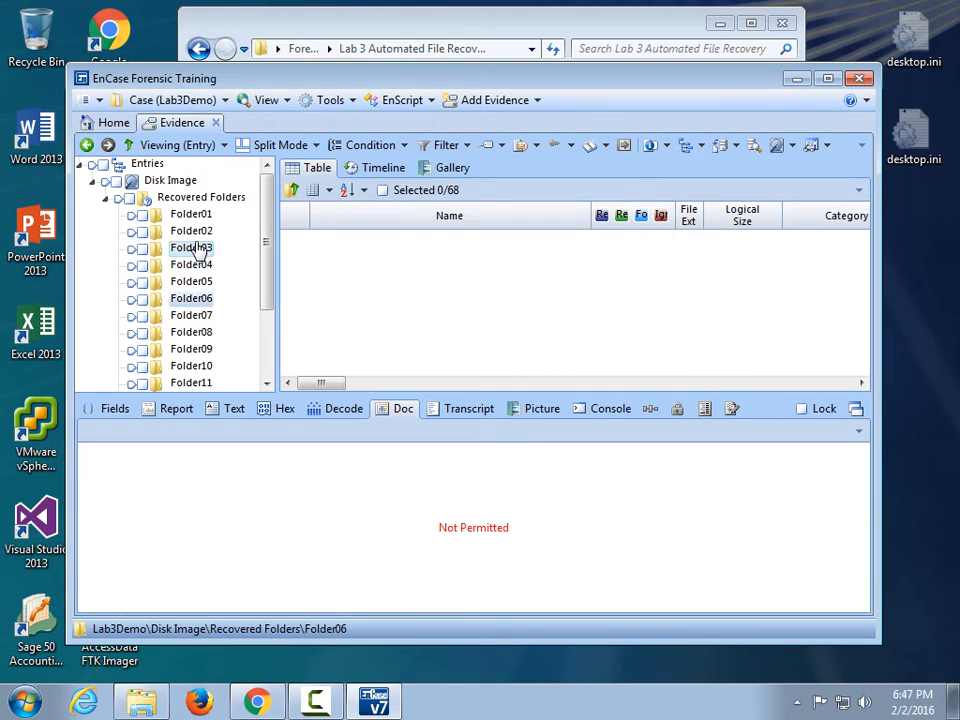
key("Down")
key("Down")
key("Down")
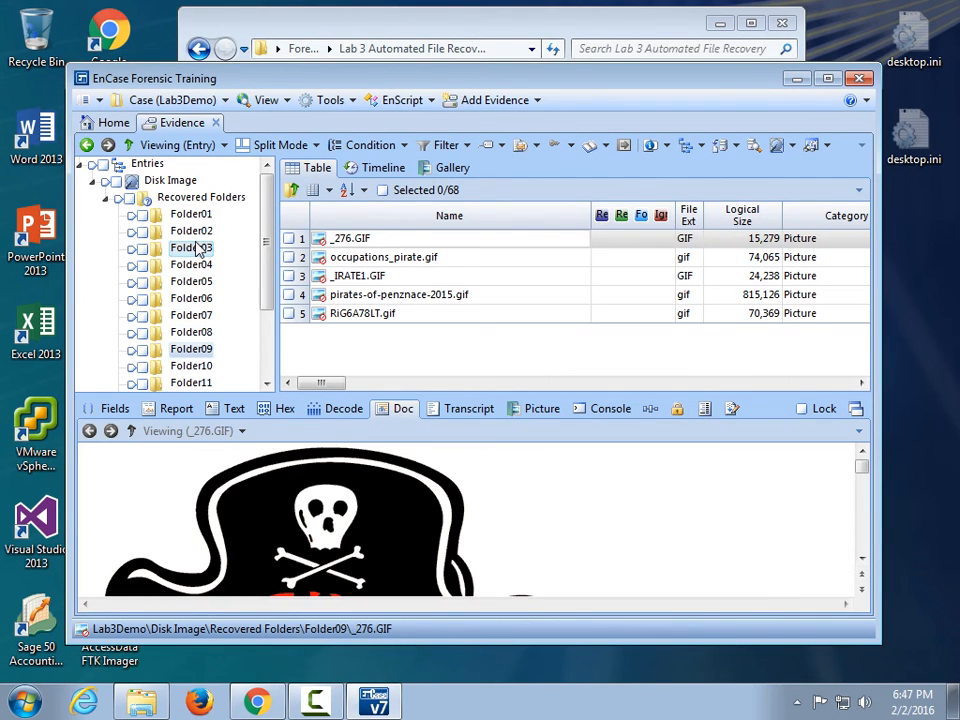
key("Down")
key("Down")
key("Down")
key("Down")
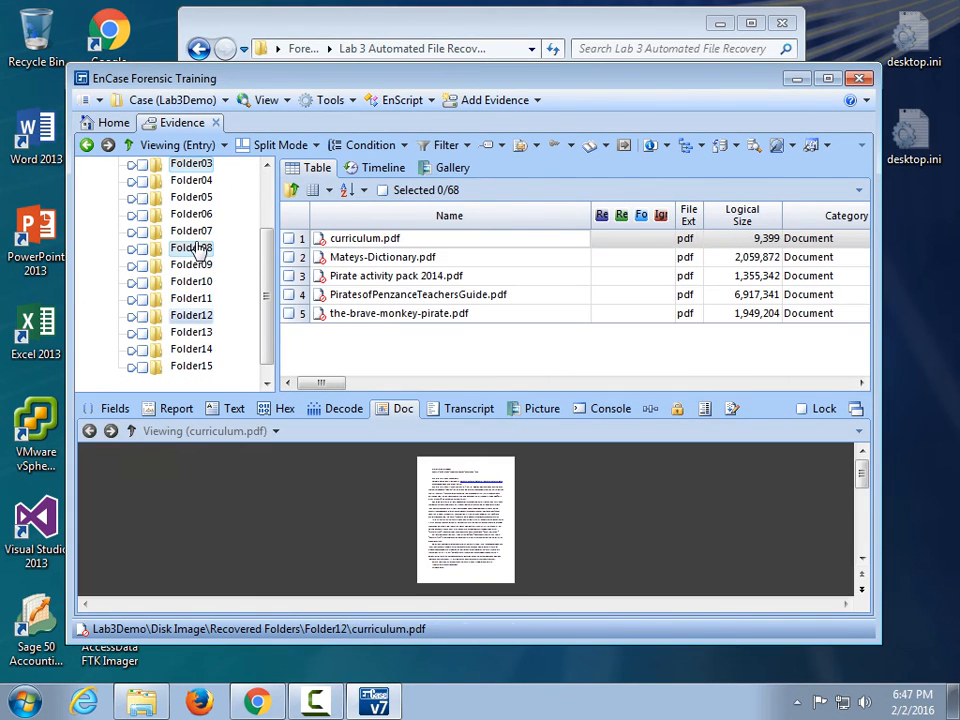
key("Up")
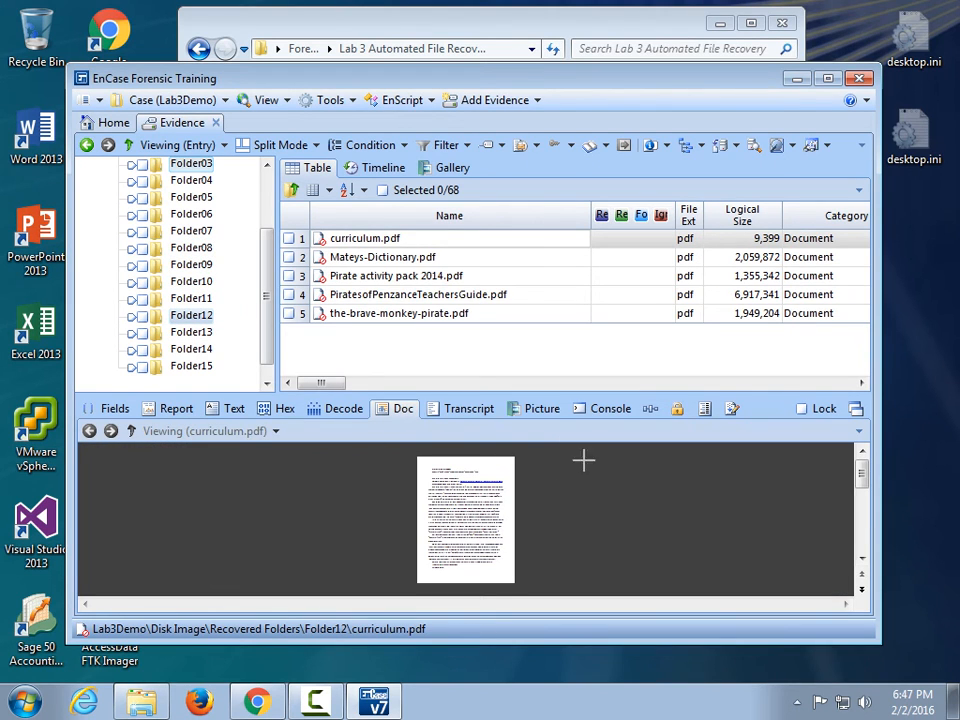
Step: Render Folder12's recovered PDFs one after another in the document view, from curriculum.pdf through the-brave-monkey-pirate.pdf
left_click(536, 409)
left_click(404, 411)
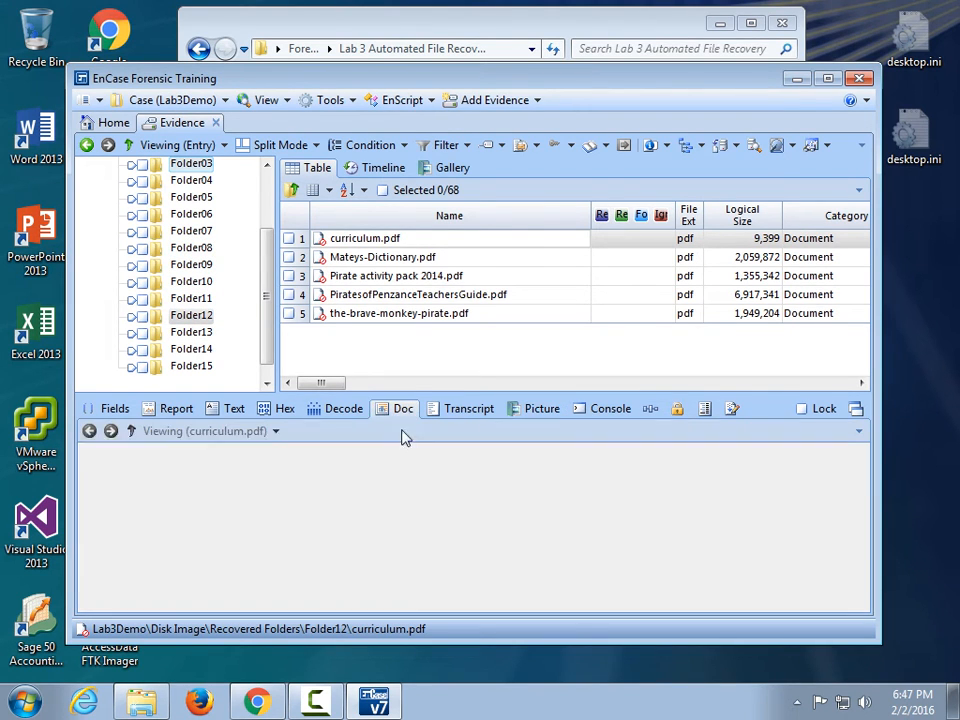
scroll(417, 492, "down", 3)
left_click(396, 260)
left_click(398, 276)
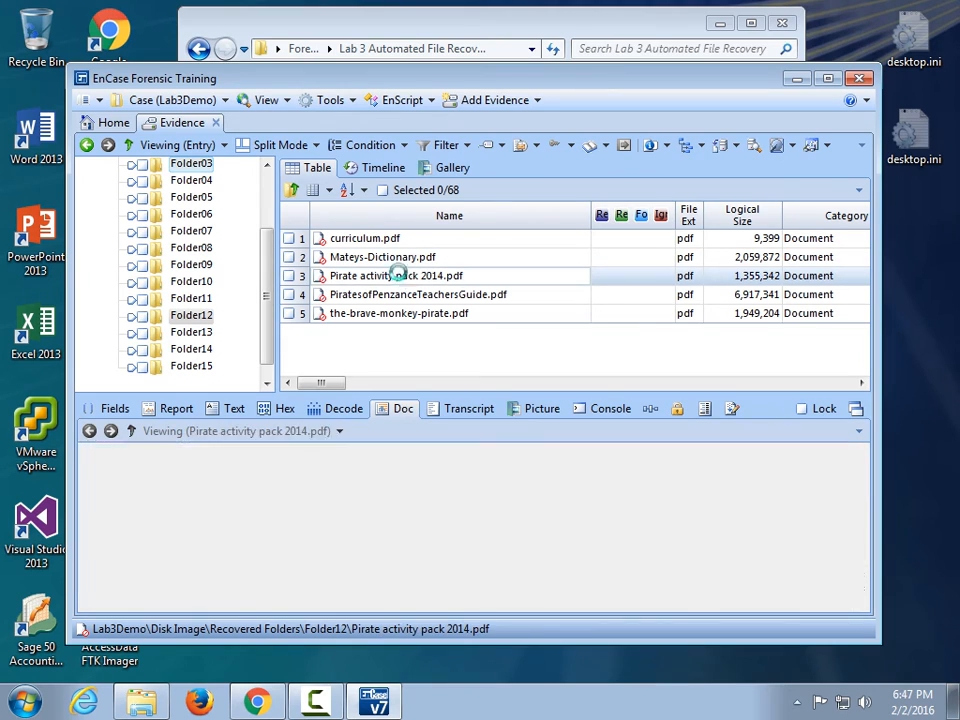
left_click(402, 295)
left_click(398, 314)
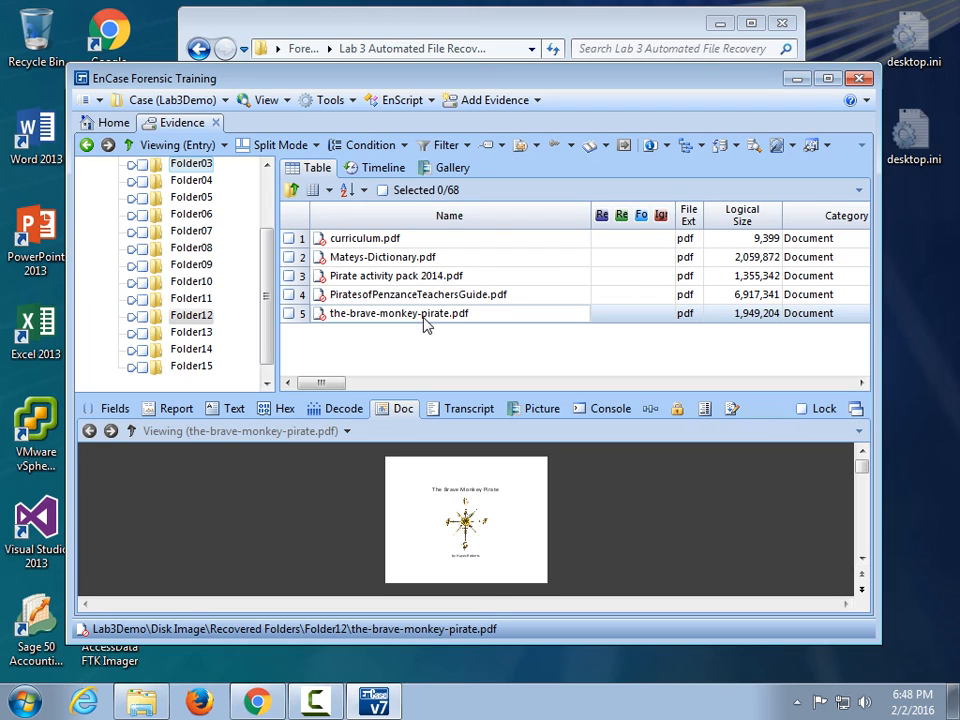
Step: Close EnCase without saving the changes to the Lab3Demo case
scroll(268, 289, "up", 1)
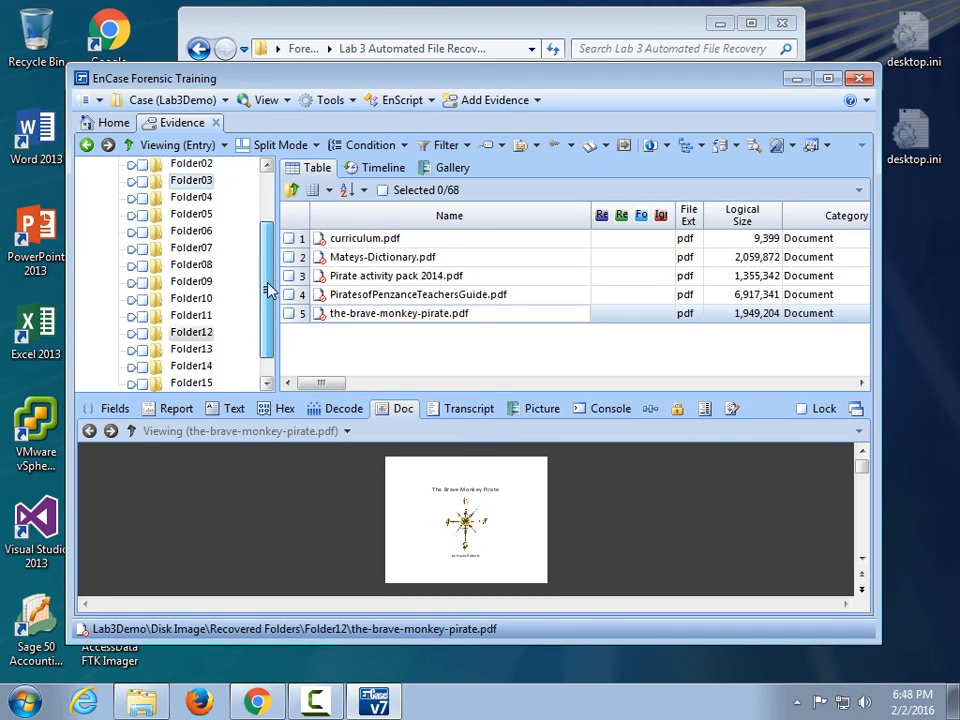
left_click_drag(268, 289, 268, 242)
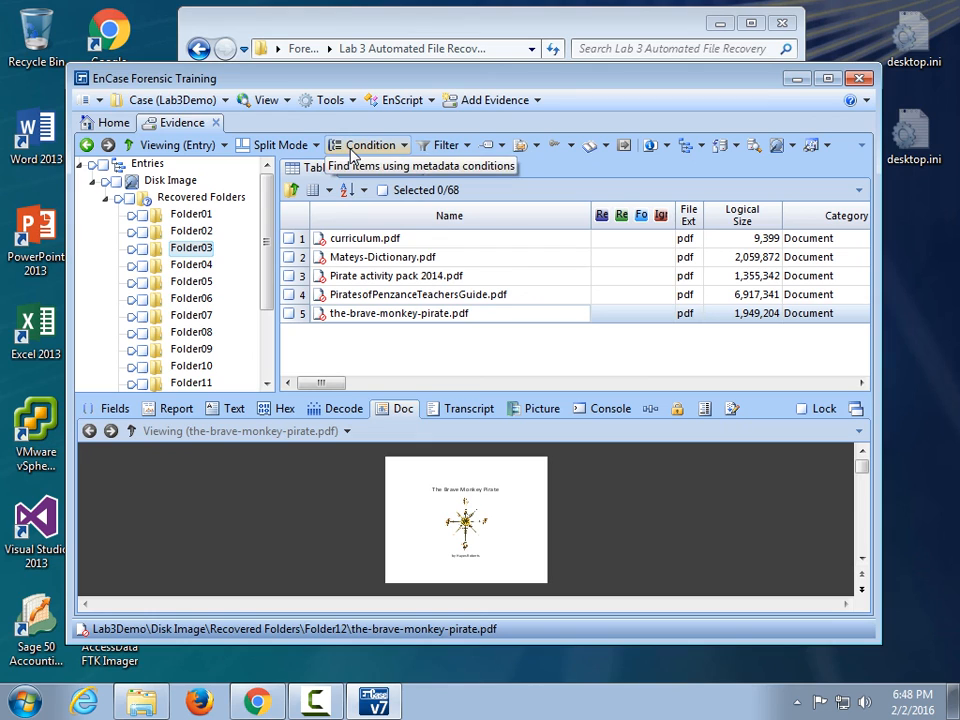
left_click(858, 78)
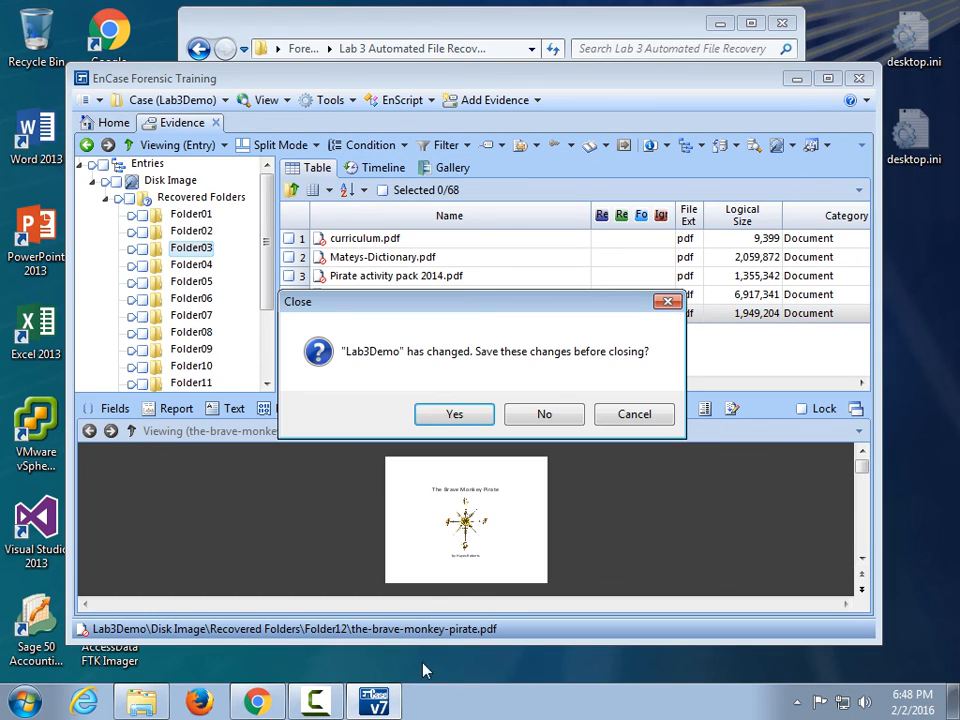
left_click(544, 417)
left_click(315, 700)
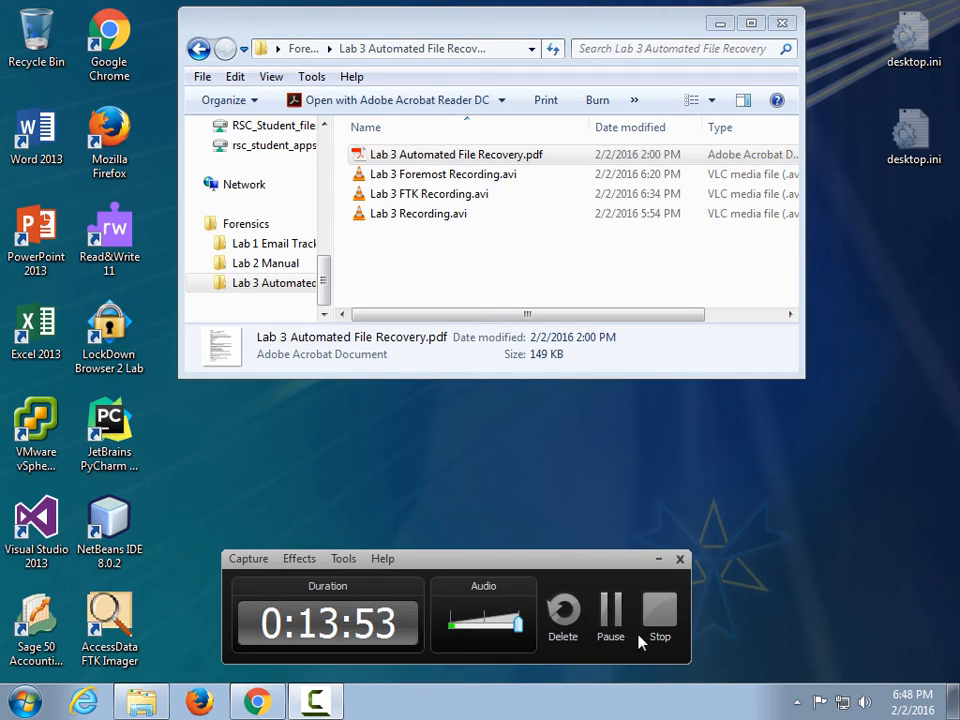